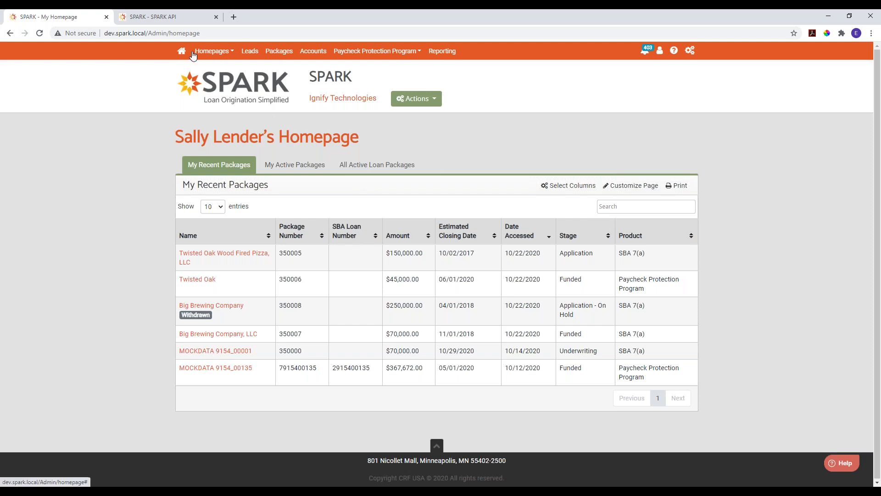
- Open the accounts list and look through the My Accounts and Inactive Accounts views before returning to All Active Accounts
click(313, 53)
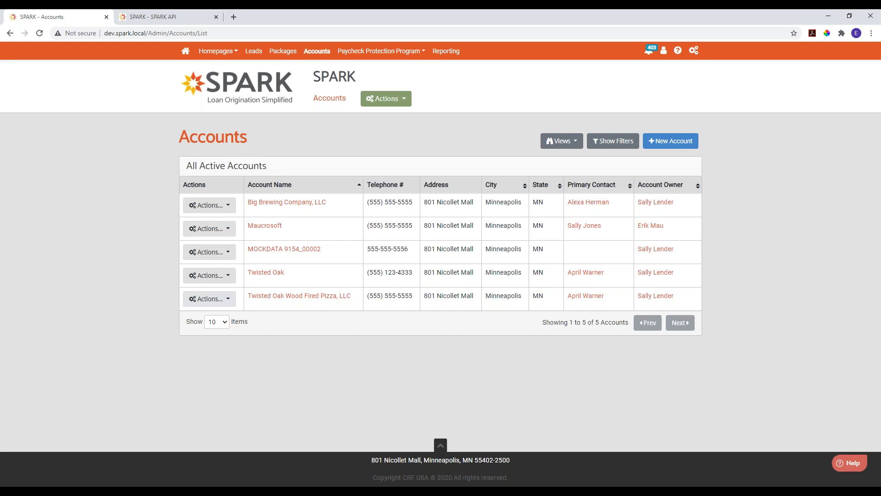
click(562, 145)
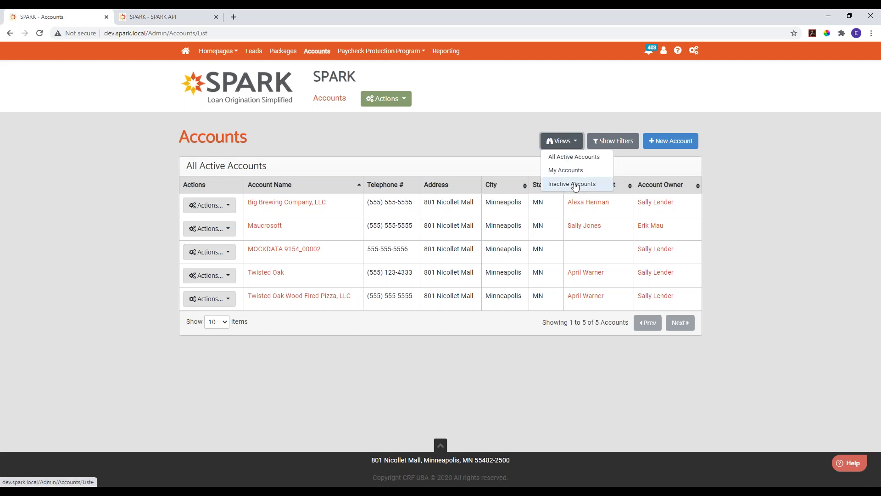
click(565, 170)
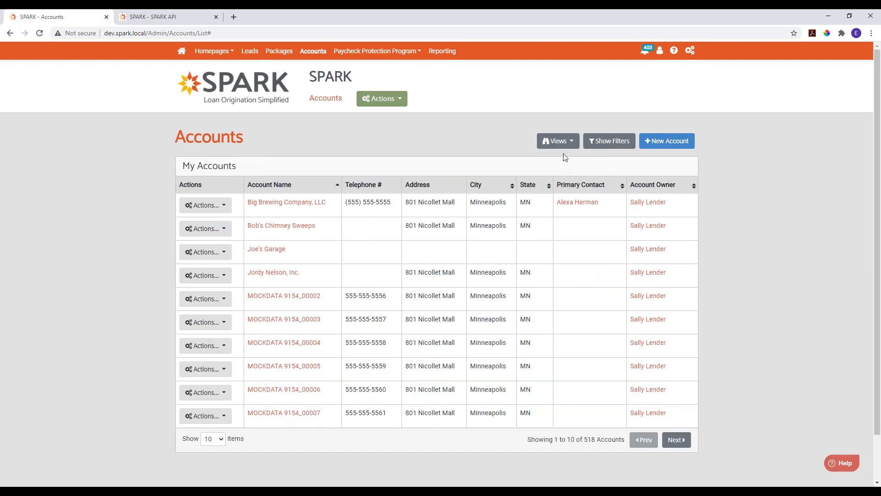
click(558, 141)
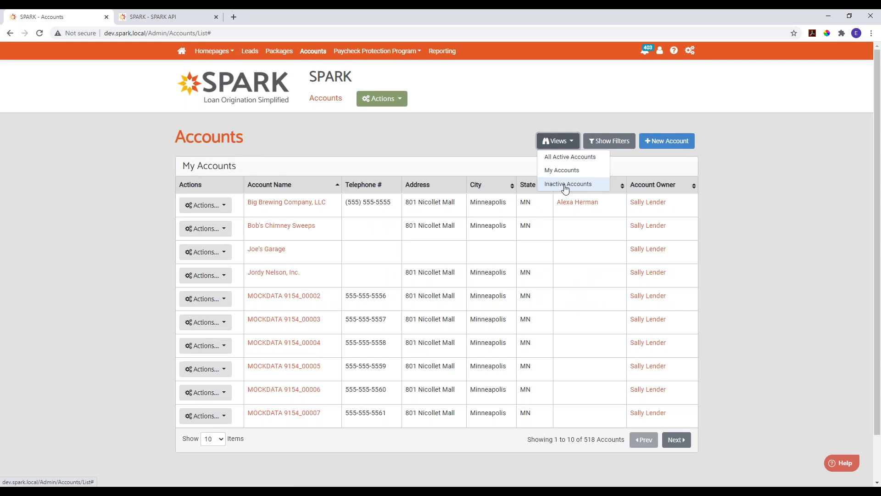
click(565, 189)
click(558, 140)
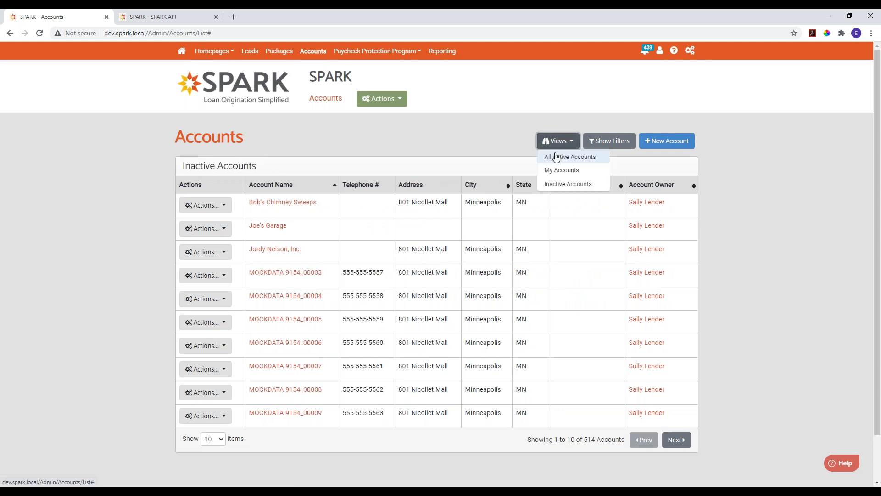
click(556, 157)
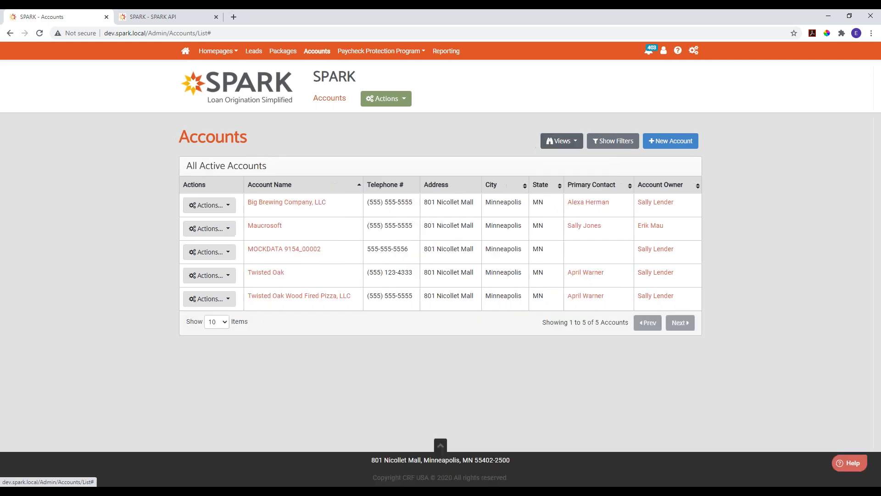
- Filter the active accounts by the account name "twisted" and clear the filter again
click(606, 144)
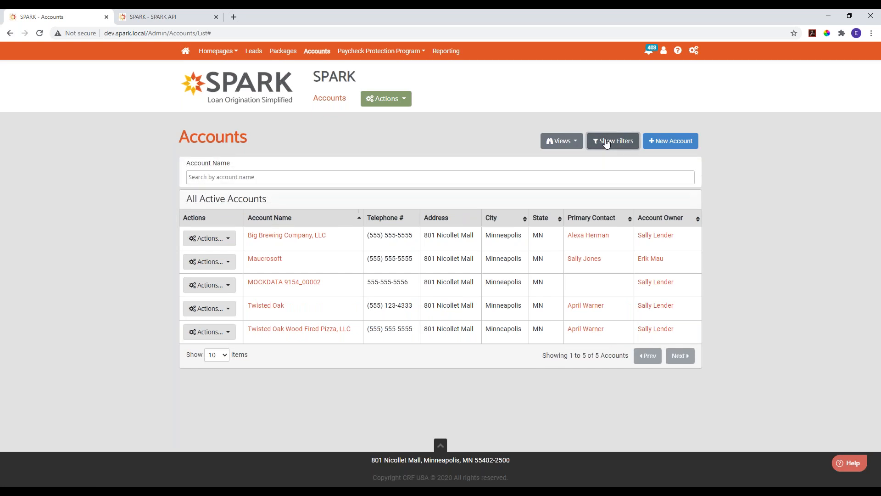
click(194, 186)
text(twisted)
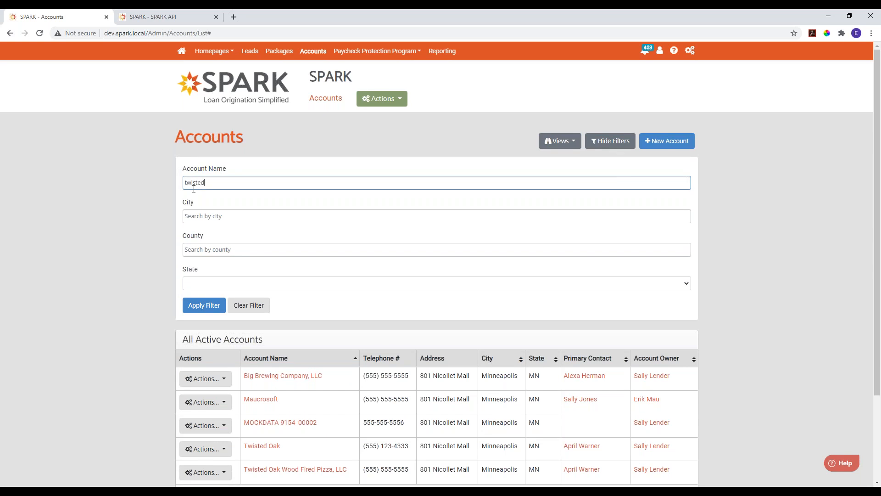
key(Return)
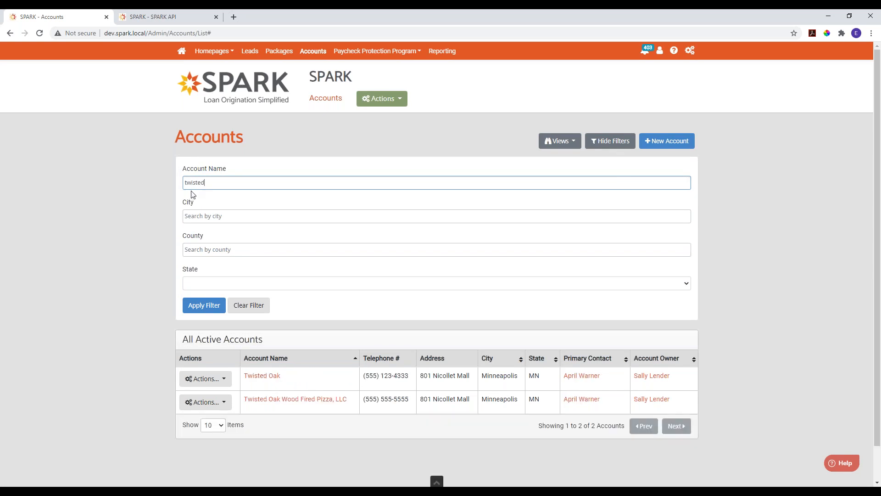
scroll(389, 348, down, 1)
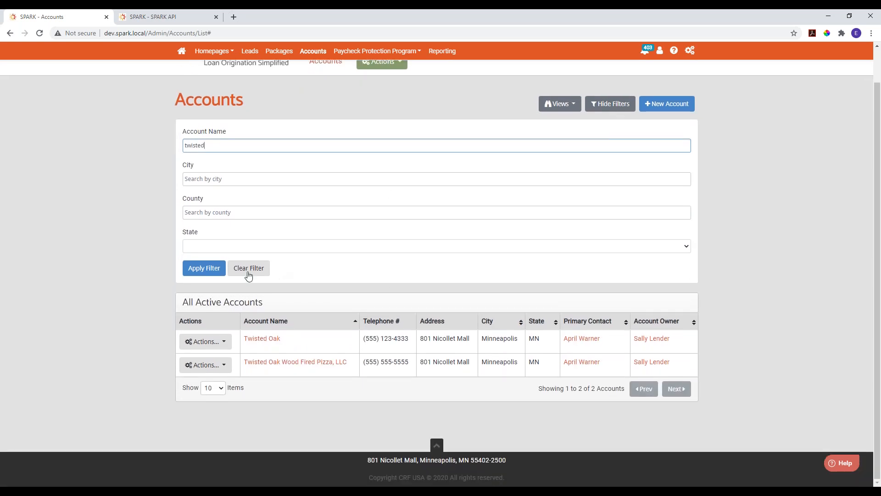
click(248, 271)
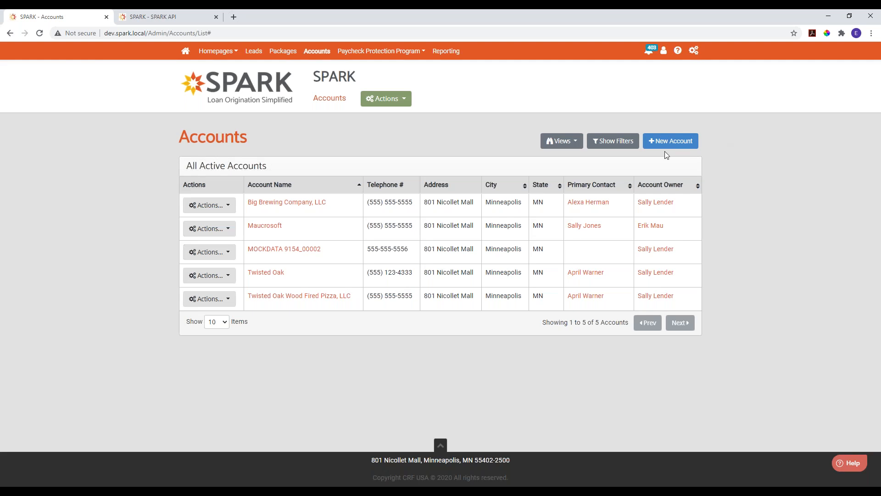
- Review the actions available for the Big Brewing Company, LLC account in the accounts list
click(685, 144)
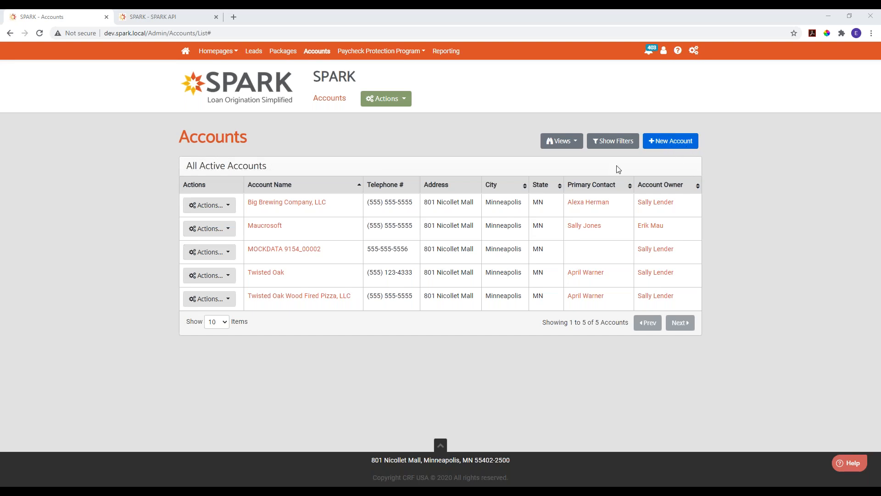
click(216, 207)
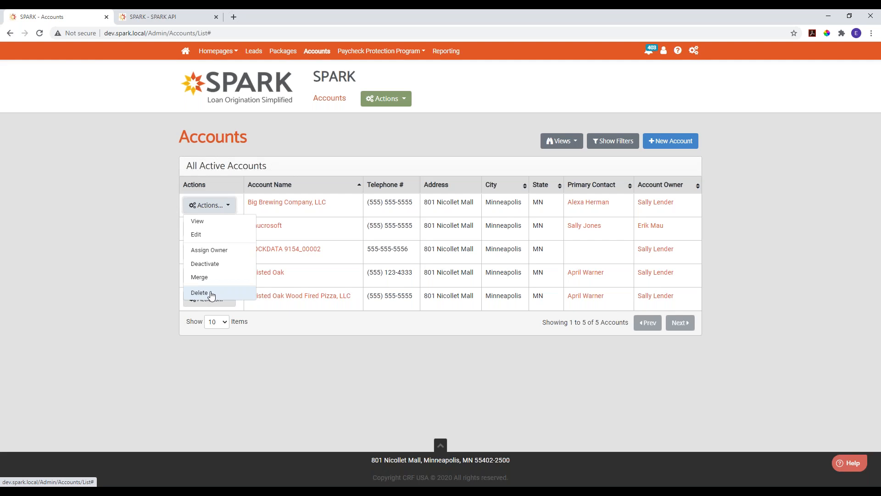
click(342, 144)
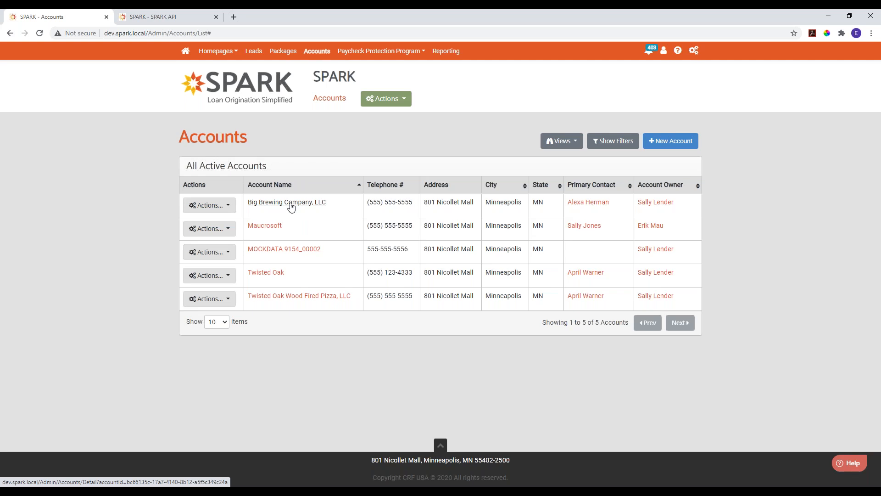
click(221, 205)
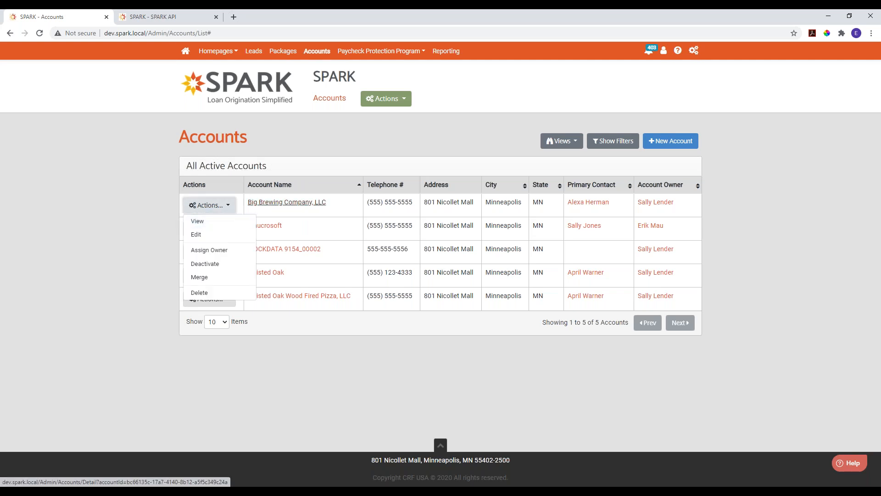
- Open the Big Brewing Company, LLC account and review its editable details without saving any changes
click(265, 205)
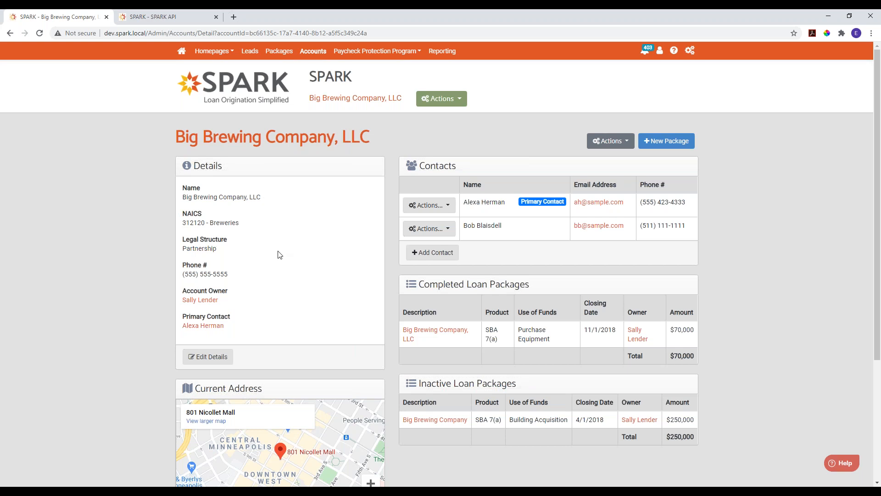
click(203, 362)
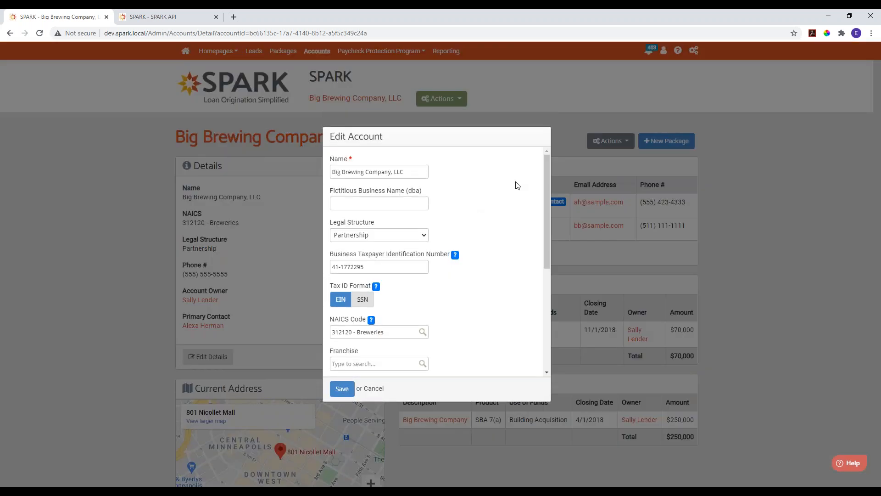
scroll(517, 185, down, 3)
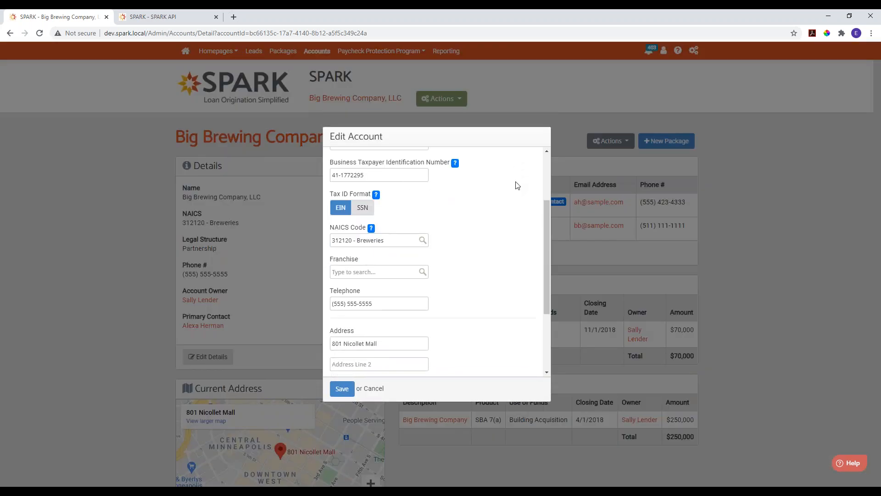
scroll(518, 186, down, 2)
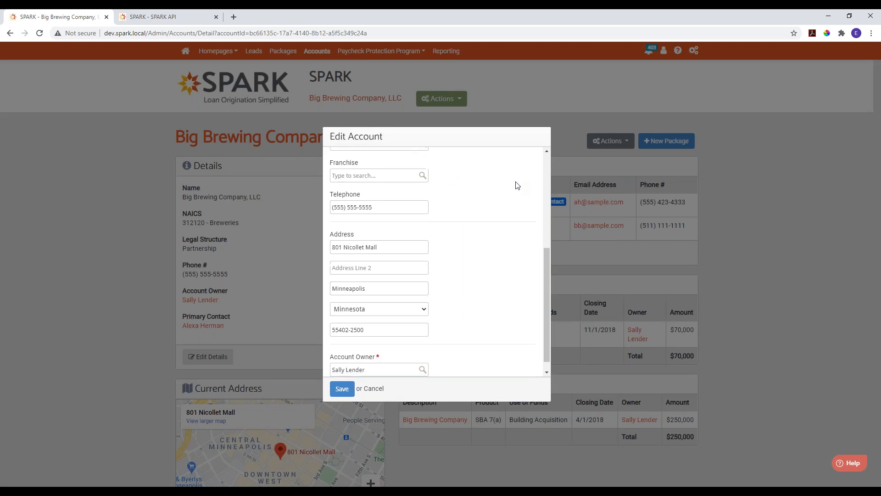
click(371, 389)
- Examine the account's current address, contacts, and its completed and inactive loan packages
scroll(319, 269, down, 3)
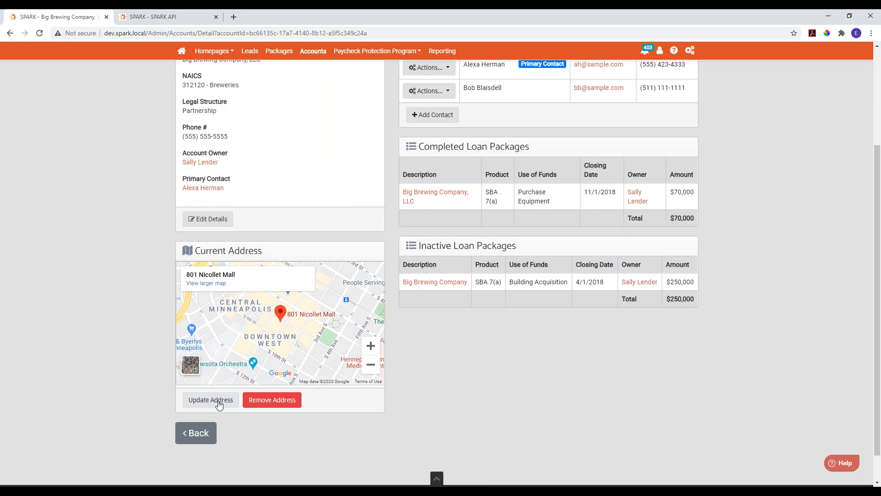
scroll(487, 427, up, 3)
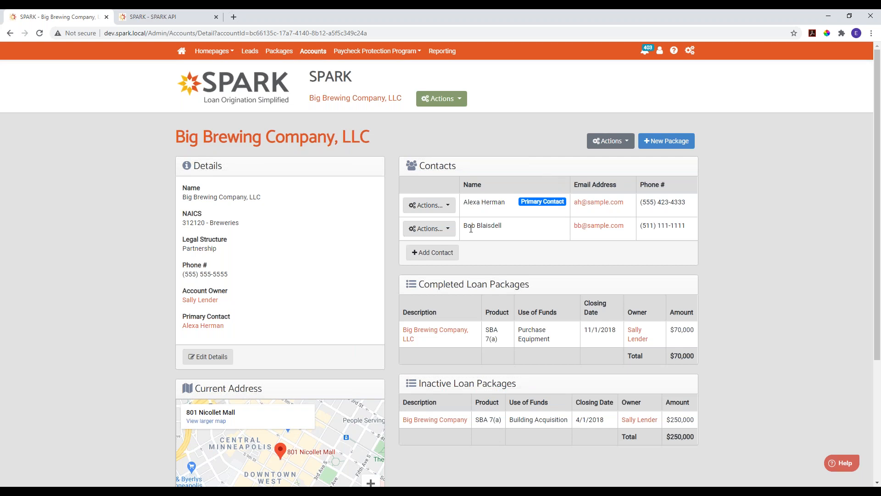
scroll(536, 281, down, 2)
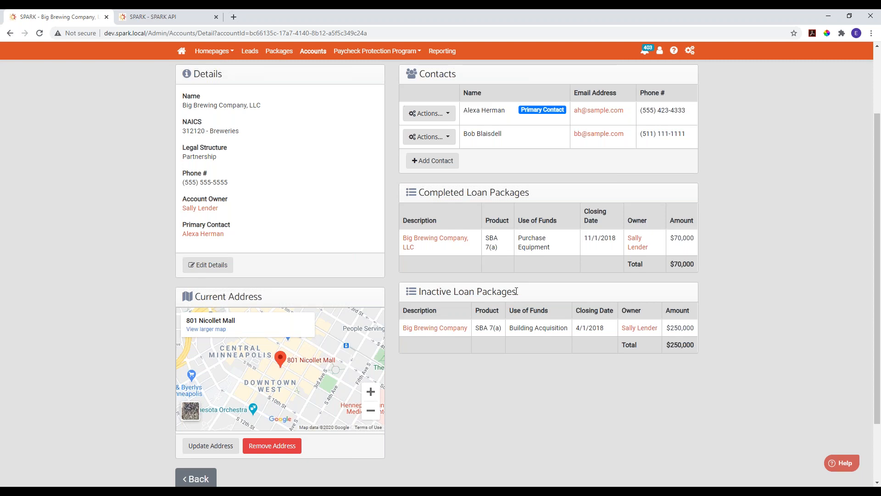
scroll(517, 291, up, 2)
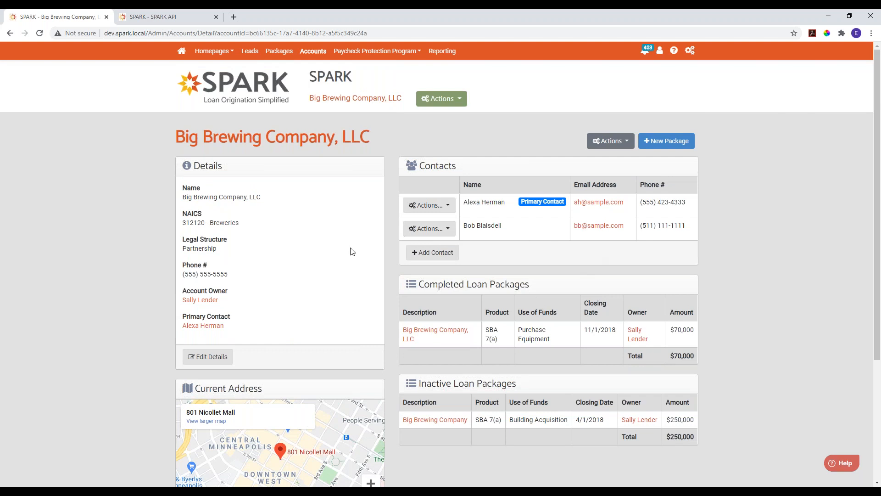
scroll(592, 232, down, 2)
scroll(571, 225, up, 2)
- Create a new account named "My Account" from the accounts list
click(313, 52)
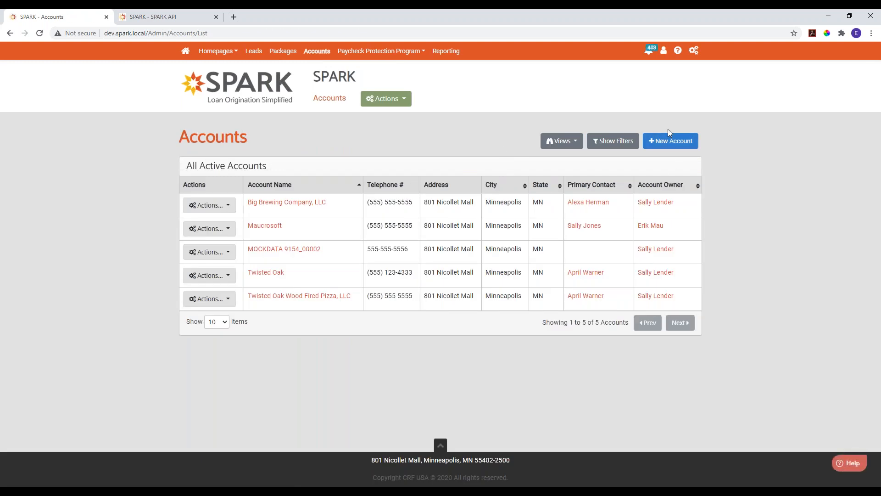
click(673, 141)
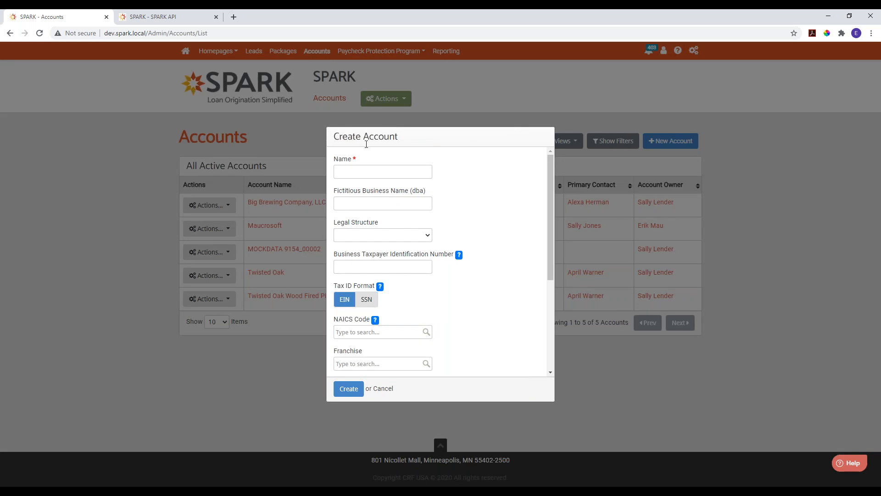
click(399, 173)
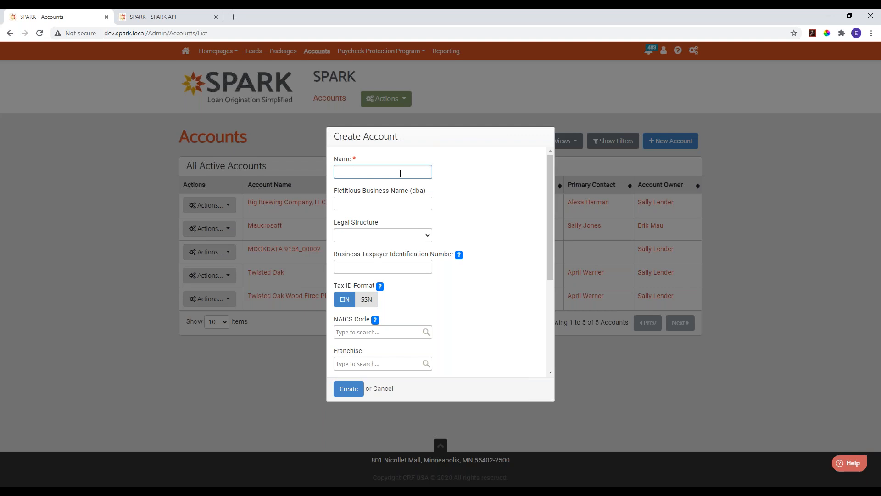
text(My Account)
click(348, 389)
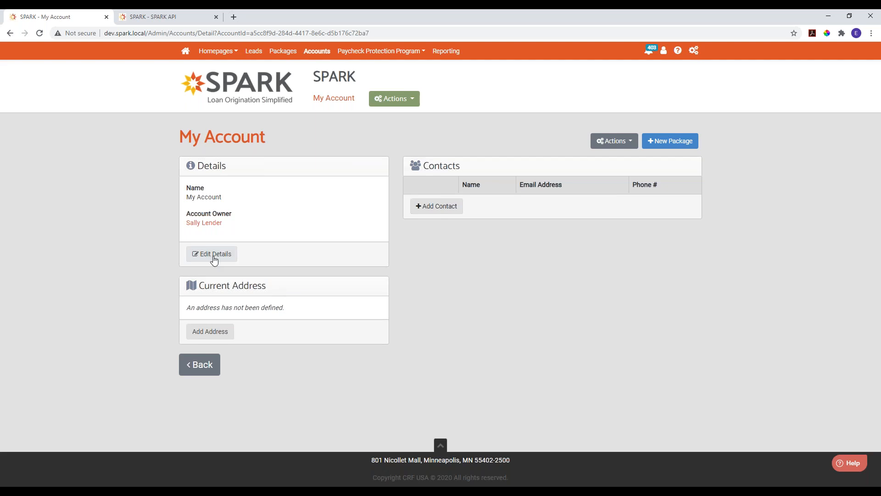
- Add a current address to the new account by searching for the street address and choosing the suggested match
click(211, 331)
click(374, 200)
click(377, 213)
click(346, 360)
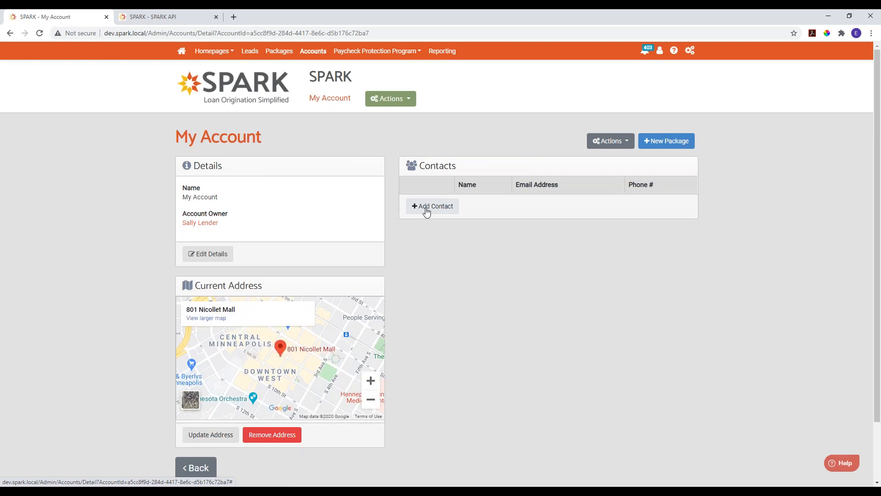
- Add an existing contact to My Account by searching for the person's first name and selecting the match
click(427, 211)
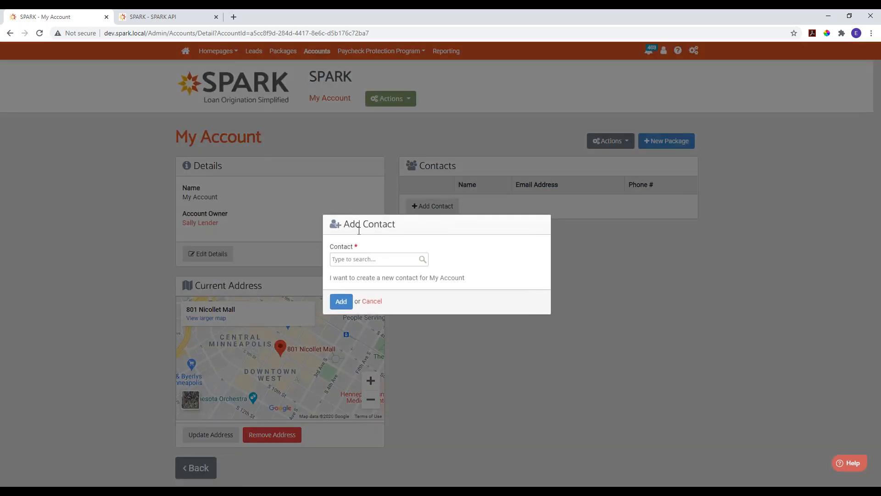
click(357, 261)
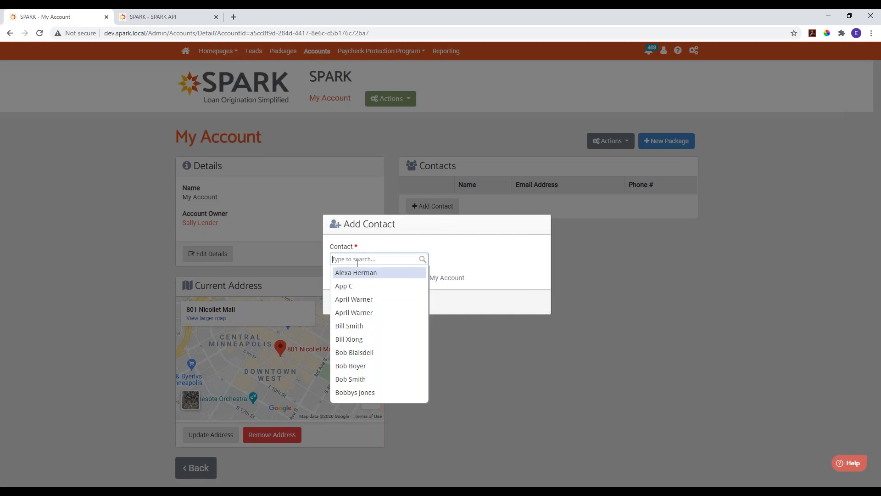
text(alex)
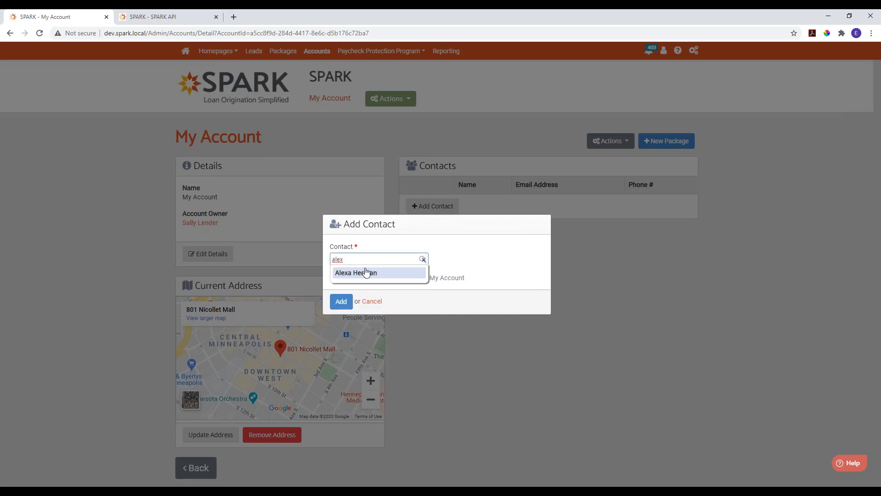
click(355, 271)
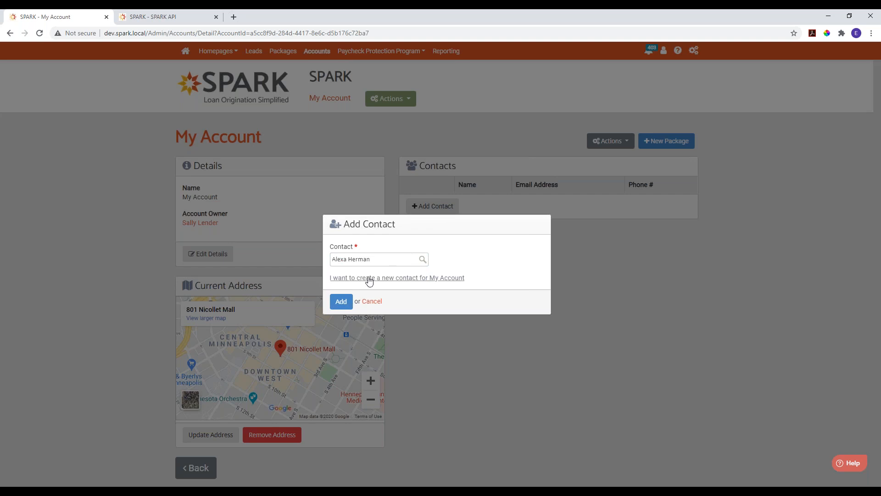
click(341, 301)
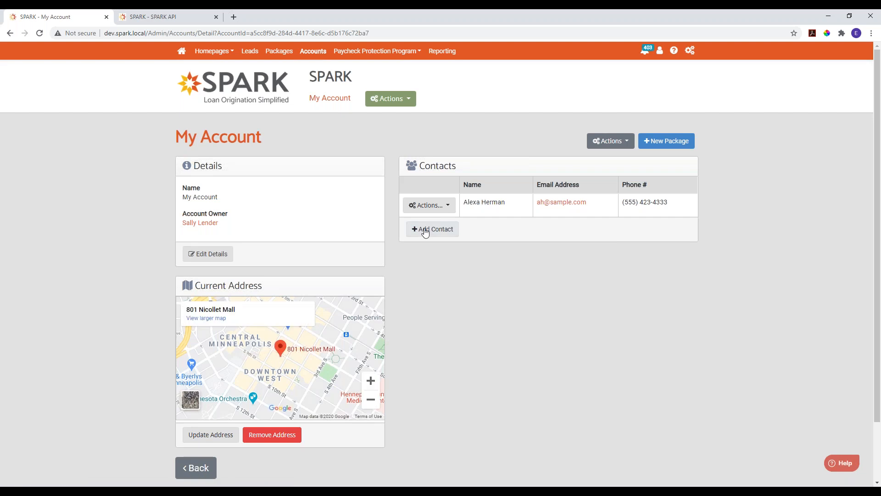
- Create a new contact for My Account, entering the person's first name, last name and email address without a phone number
click(431, 229)
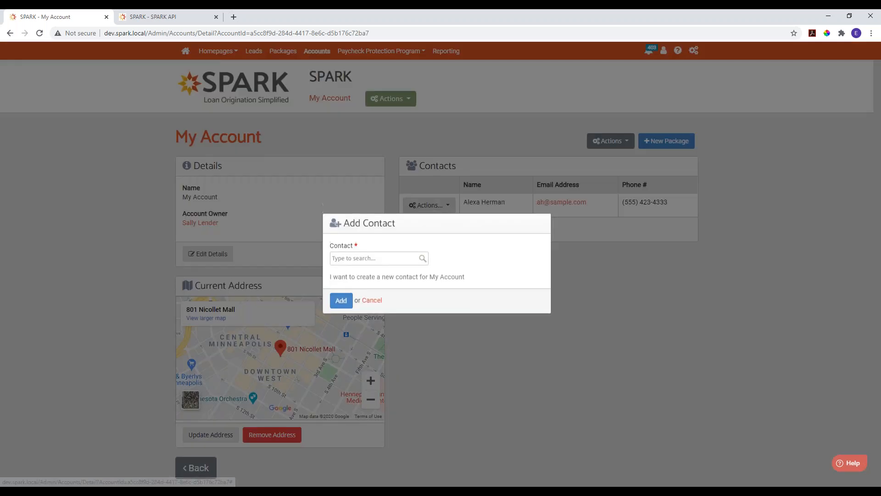
click(416, 278)
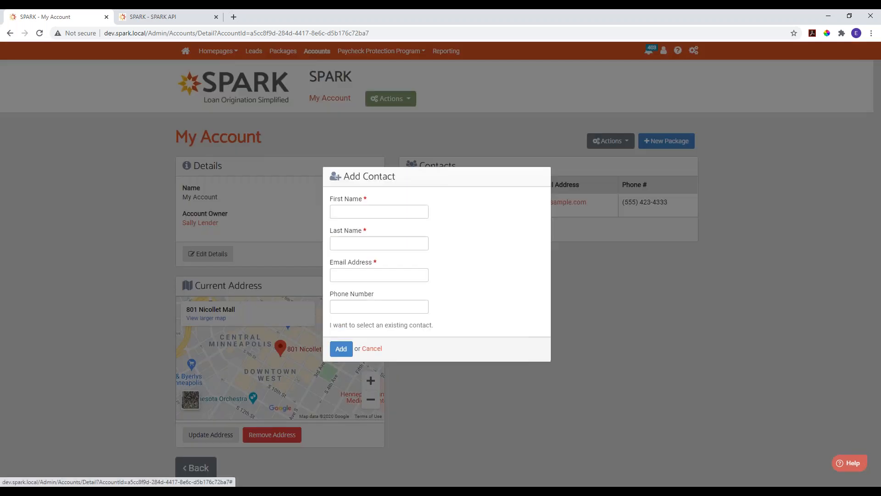
click(379, 209)
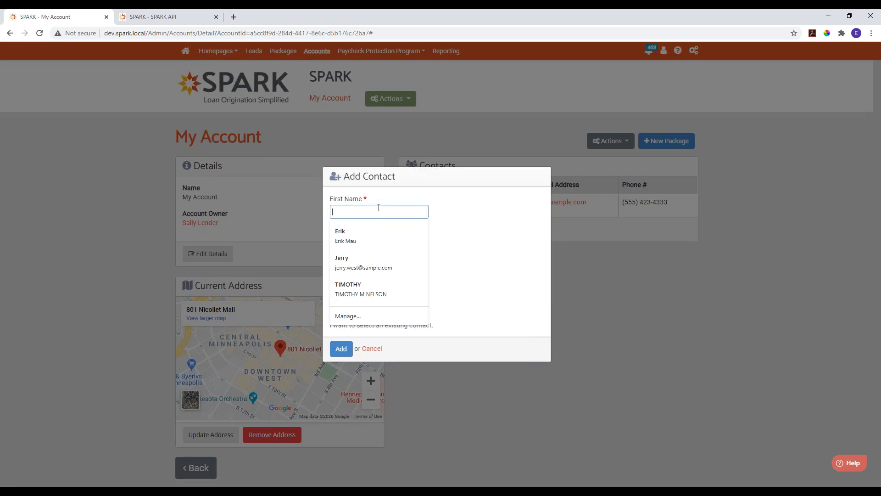
key(Tab)
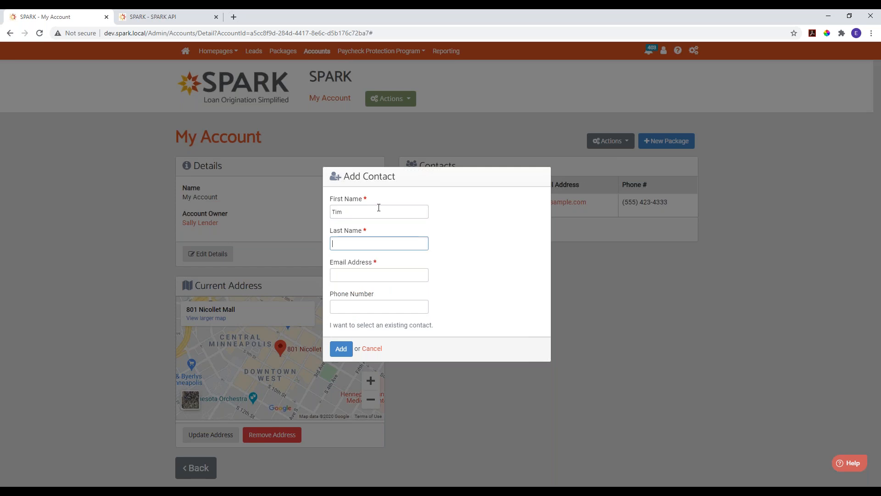
key(Tab)
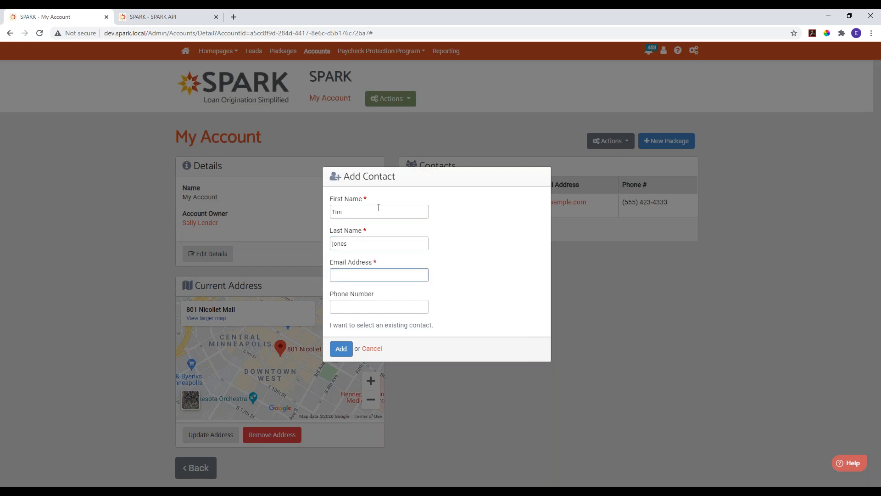
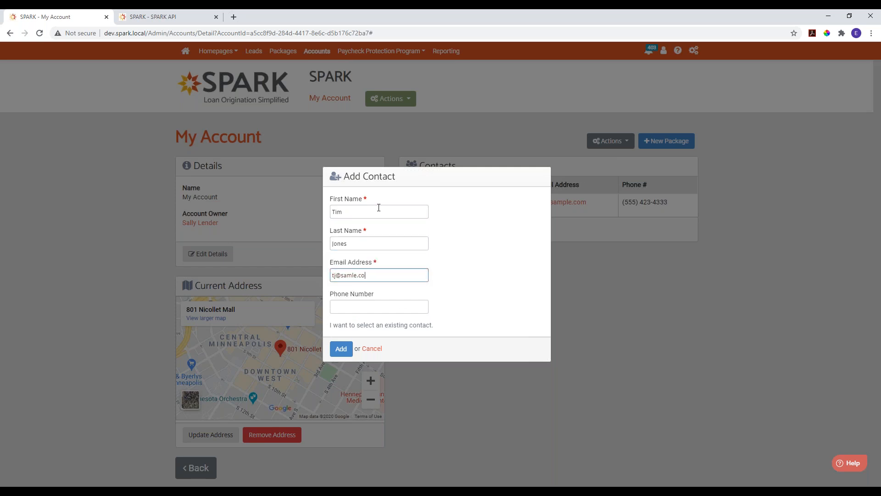
key(BackSpace)
click(496, 241)
click(348, 350)
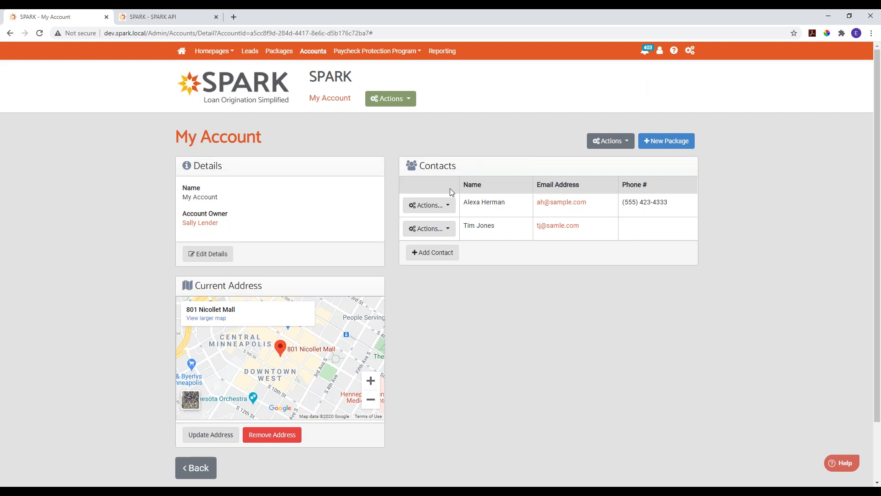
- Delete the newly created contact without a phone number from My Account and confirm the deletion
click(448, 202)
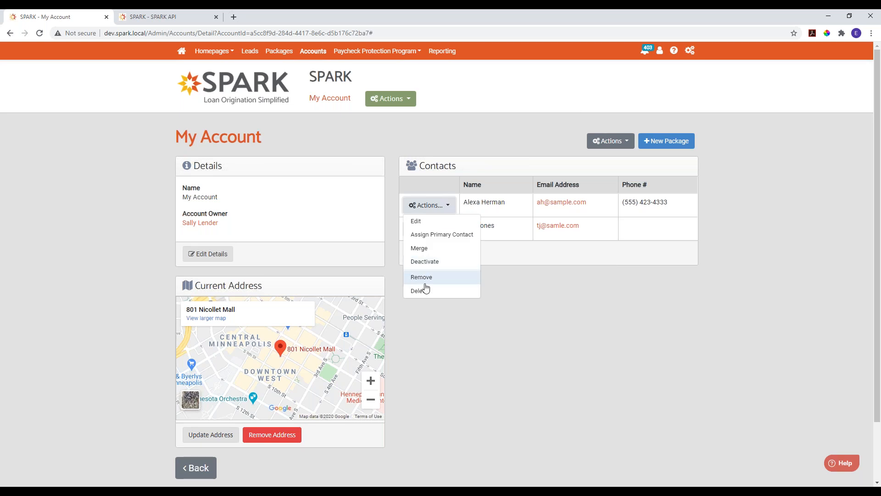
click(496, 258)
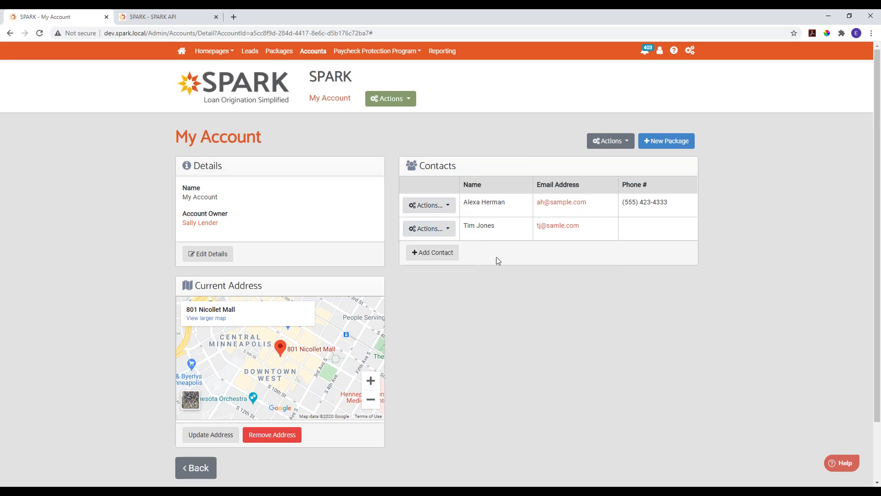
click(442, 231)
click(419, 315)
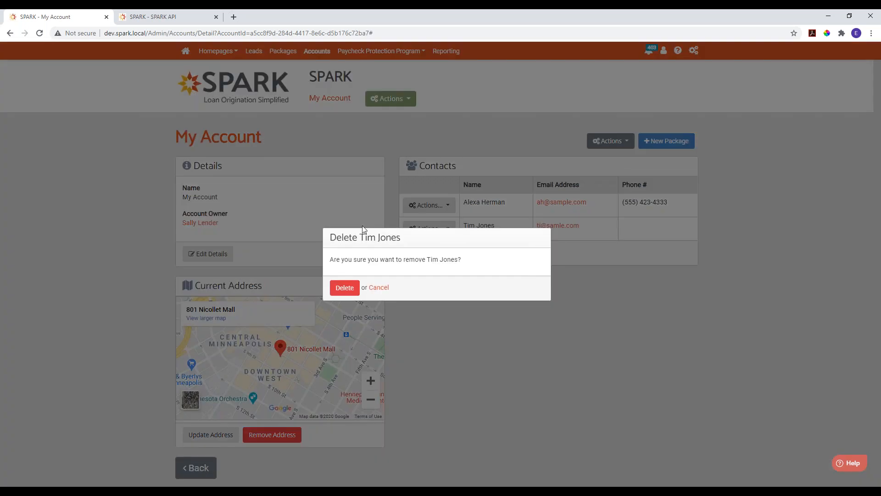
click(344, 287)
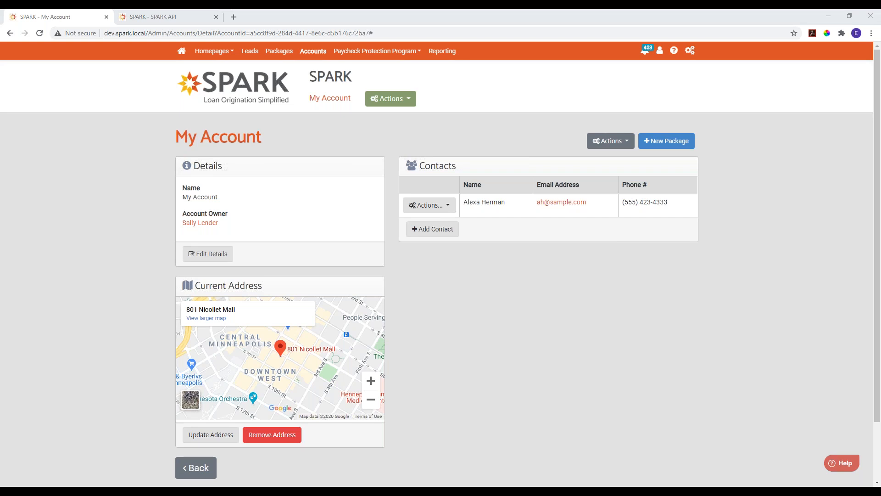
- In the Twisted Oak account, merge the duplicate contact without an email address into the primary contact of the same name
click(504, 120)
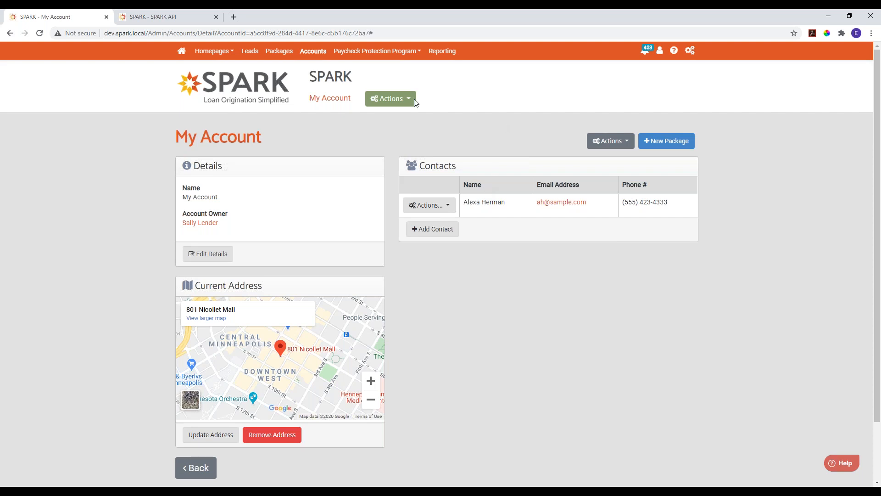
click(312, 52)
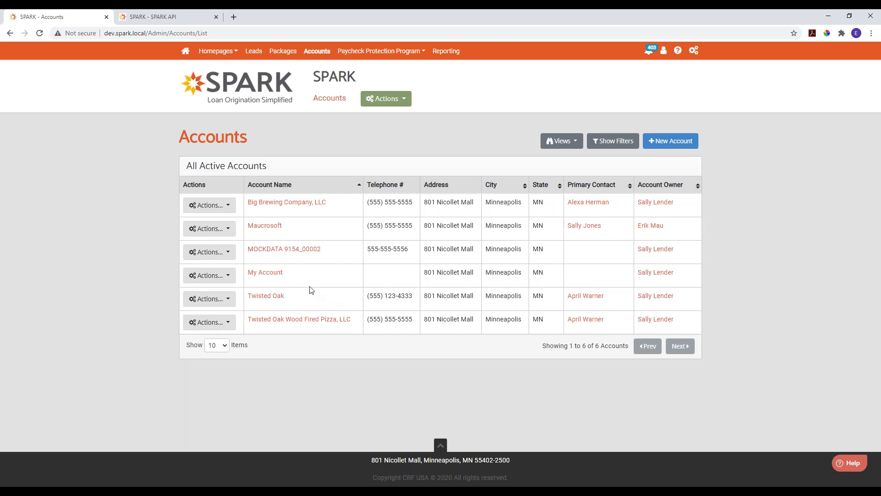
click(265, 297)
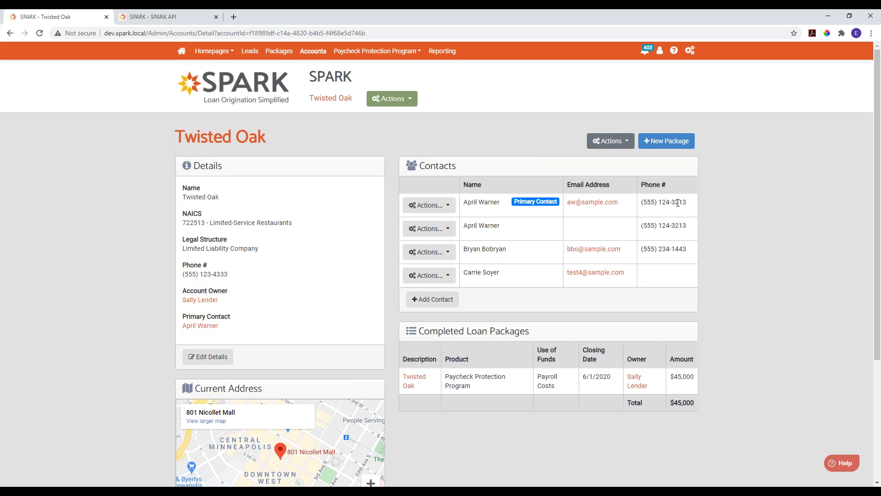
click(443, 230)
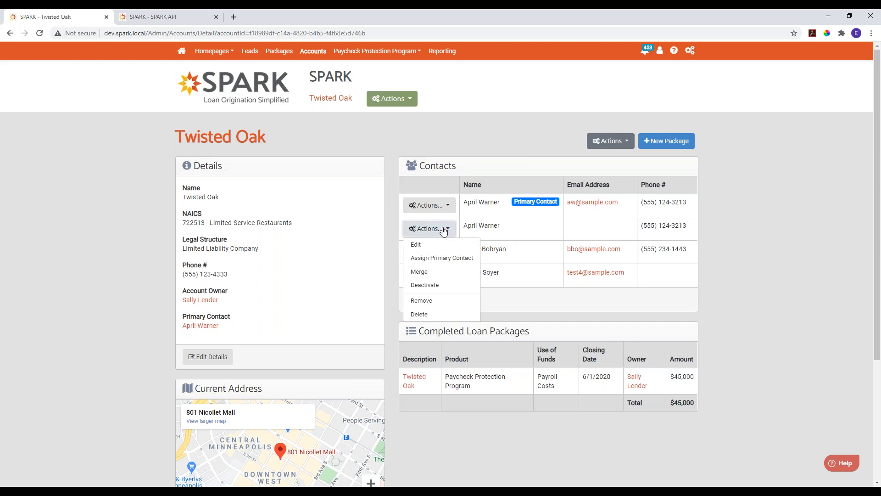
click(428, 272)
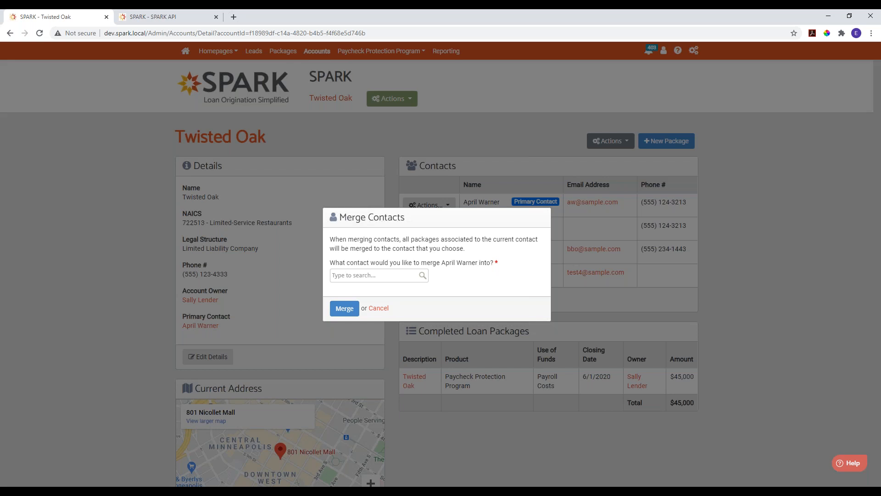
click(379, 274)
text(april)
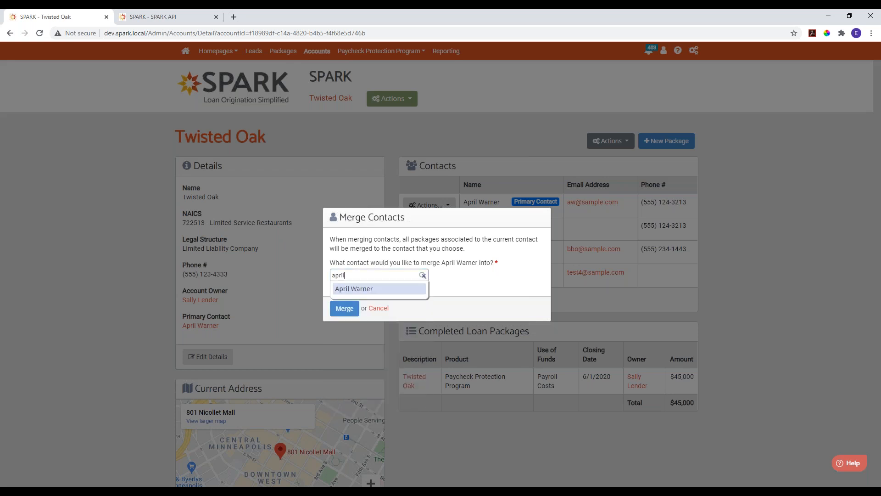
click(374, 288)
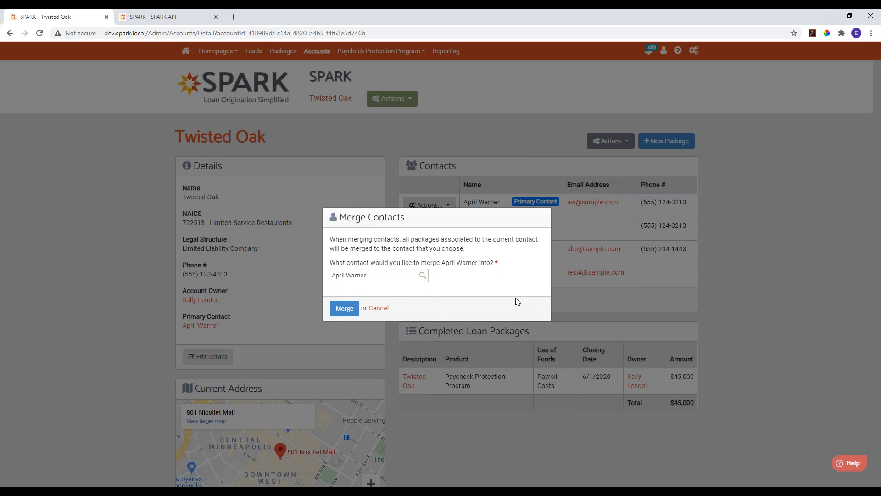
click(351, 311)
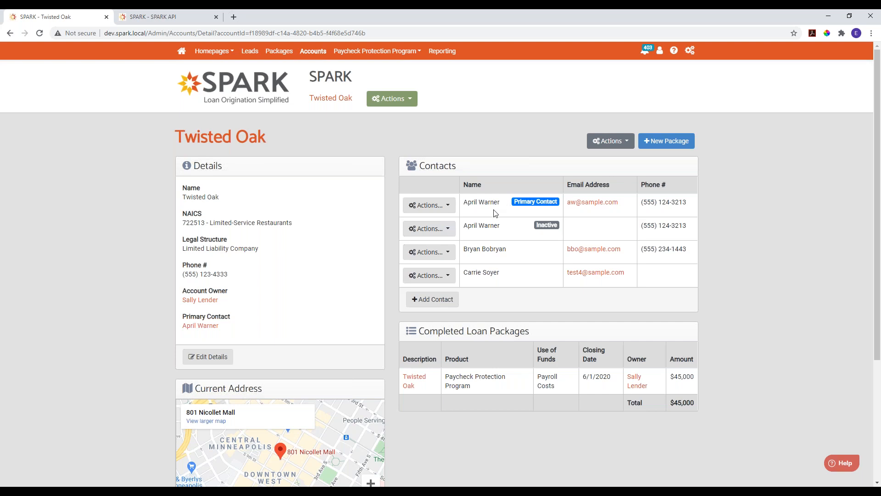
- Delete the inactive duplicate contact from the Twisted Oak account
click(445, 230)
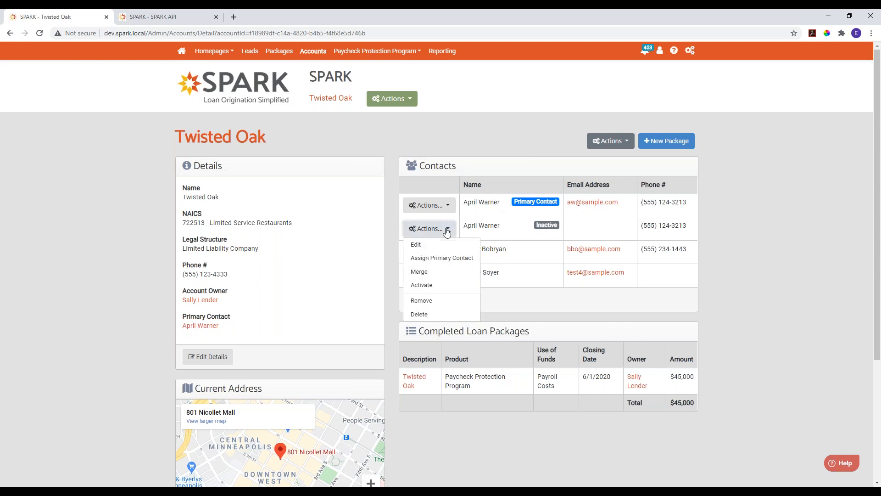
click(412, 315)
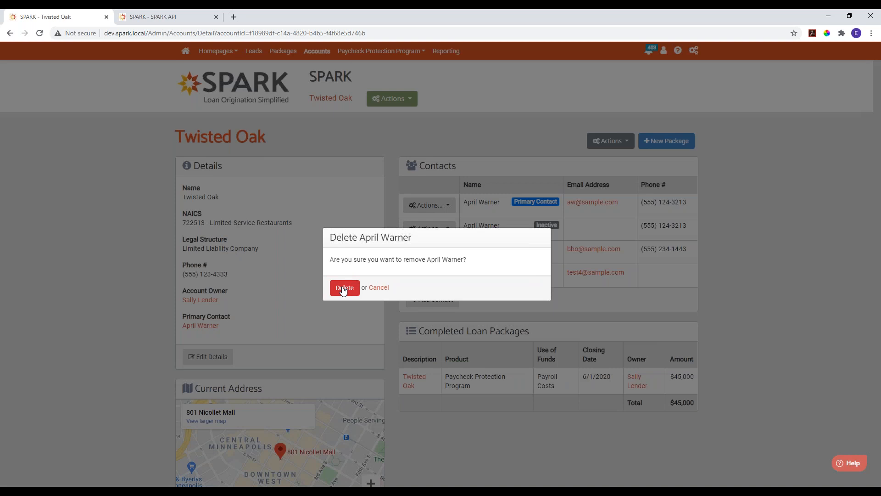
click(344, 288)
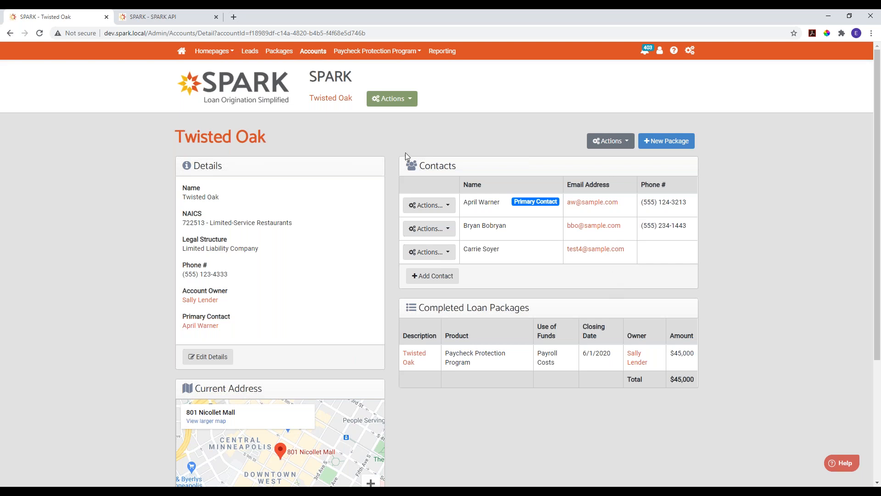
- Review the contacts and loan packages of the Twisted Oak Wood Fired Pizza, LLC account and return to the accounts list
click(312, 52)
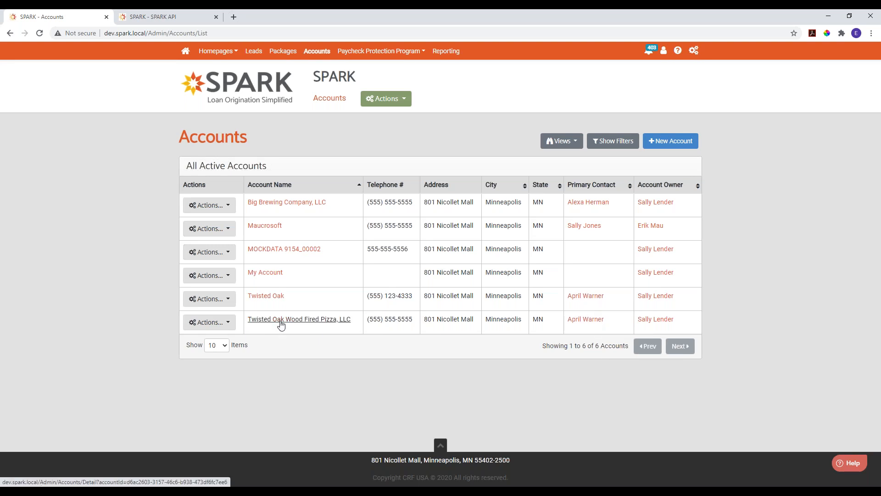
click(323, 329)
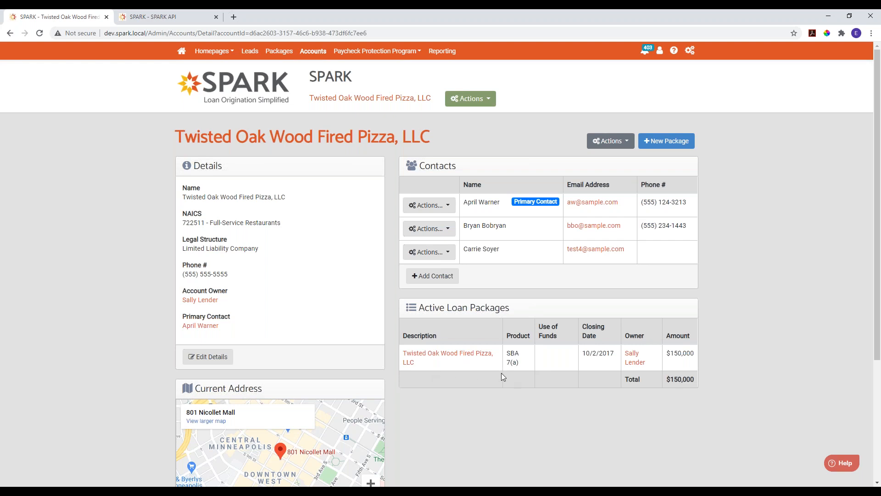
click(314, 51)
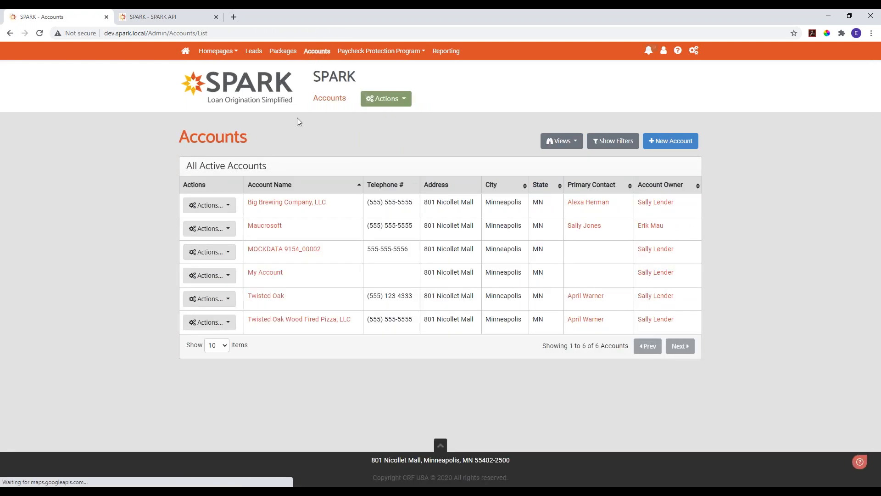
- Merge the Twisted Oak account into Twisted Oak Wood Fired Pizza, LLC
click(271, 297)
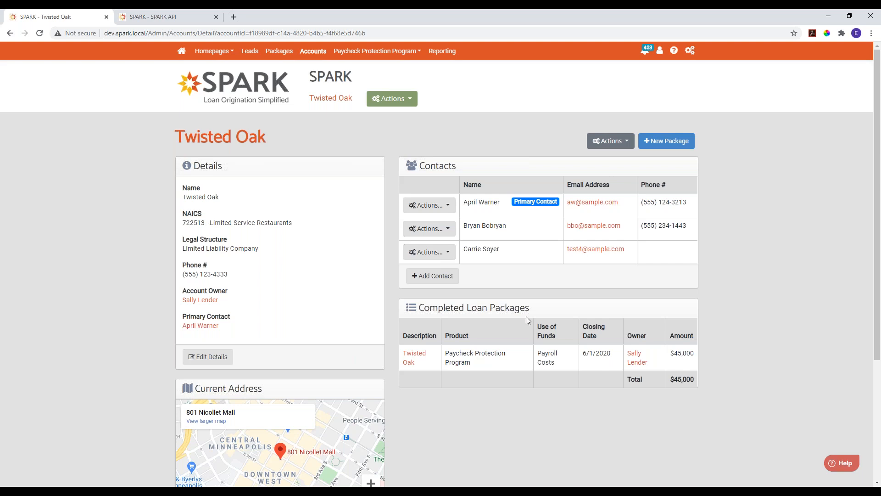
click(604, 142)
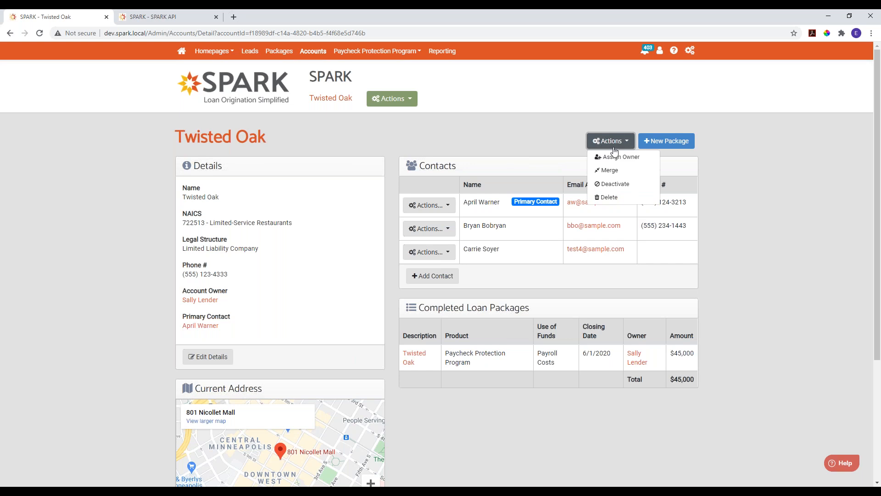
click(608, 176)
click(393, 274)
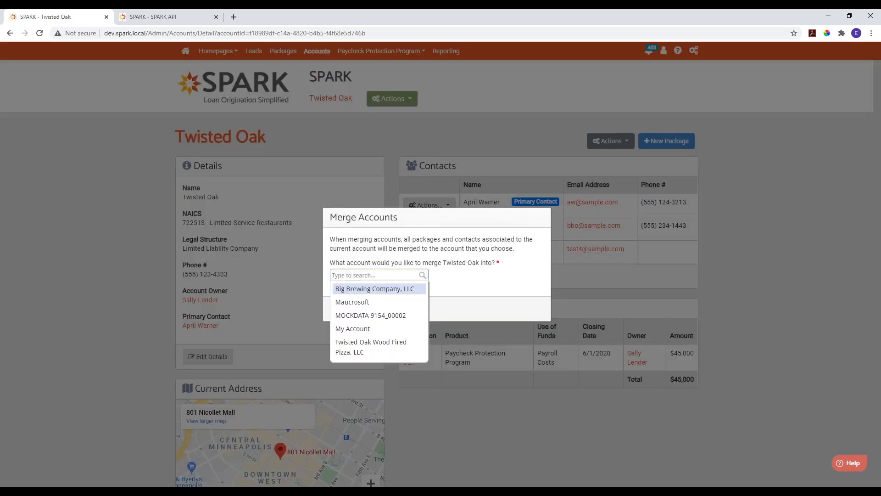
text(twis)
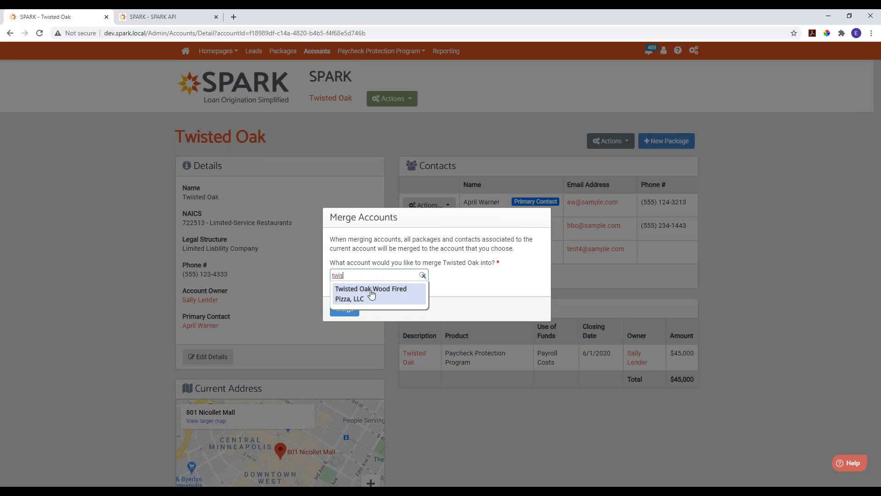
click(372, 294)
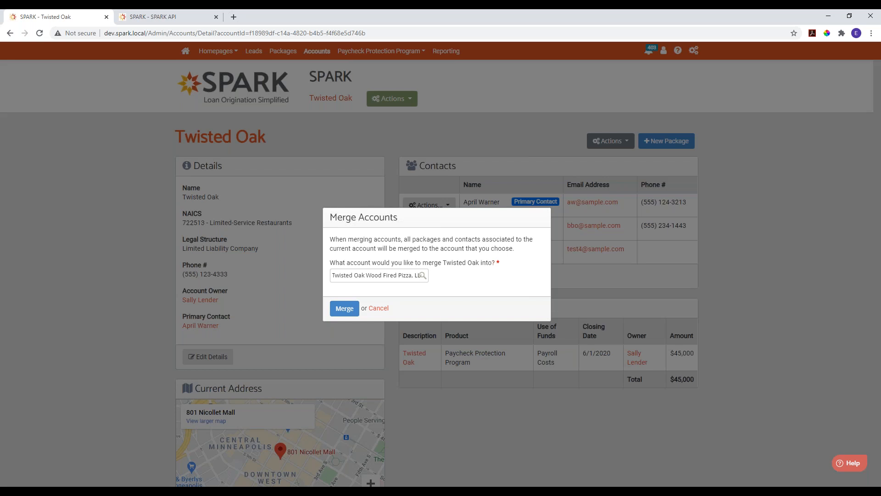
click(346, 309)
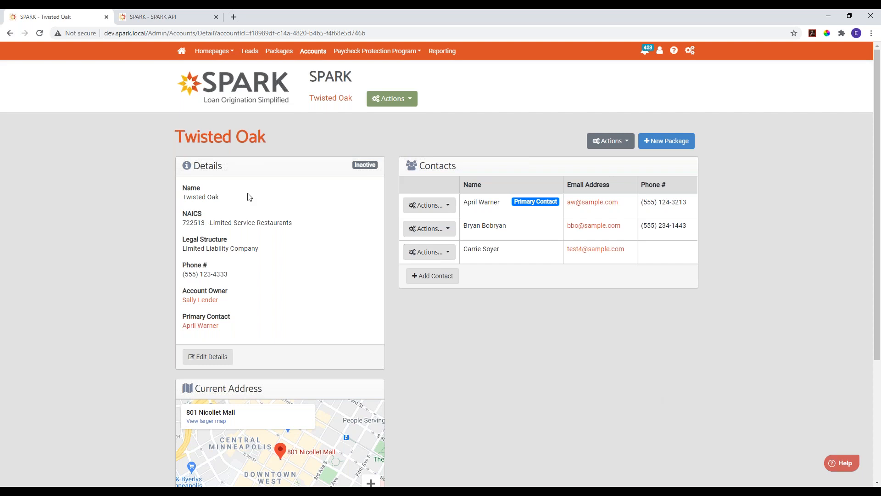
- Open the Twisted Oak Wood Fired Pizza, LLC account and examine its contacts and its active and completed loan packages
click(313, 51)
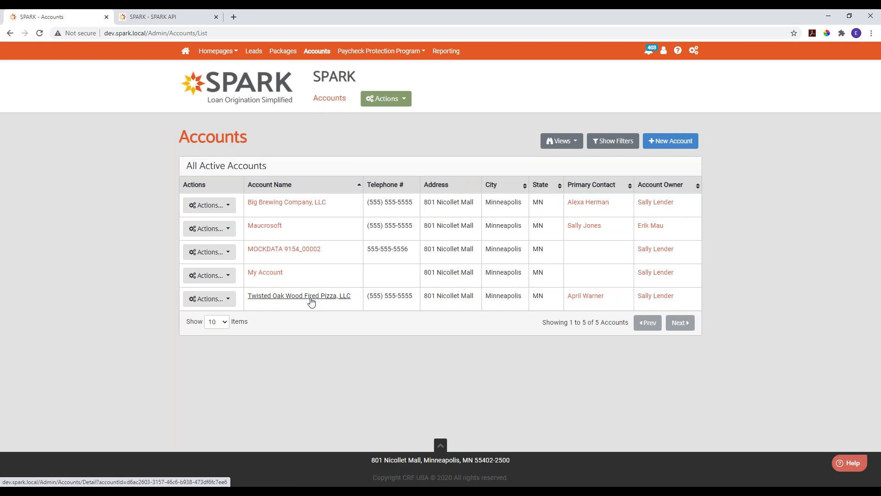
click(311, 299)
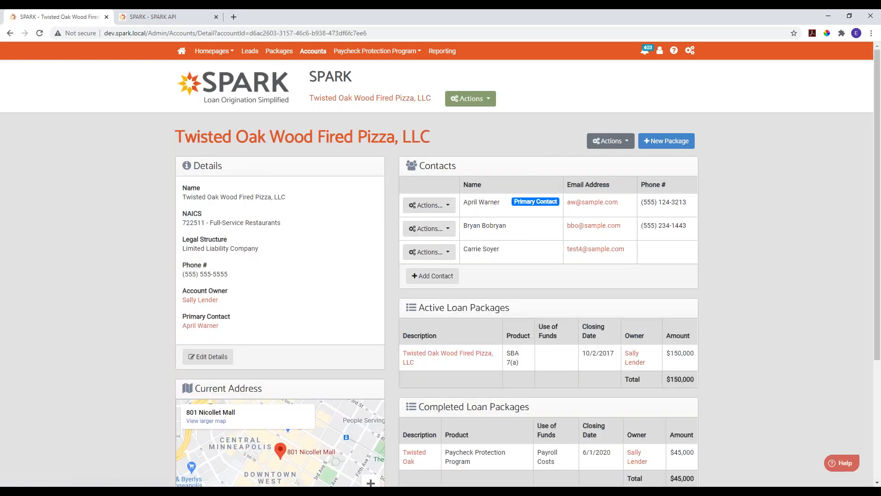
scroll(394, 349, down, 3)
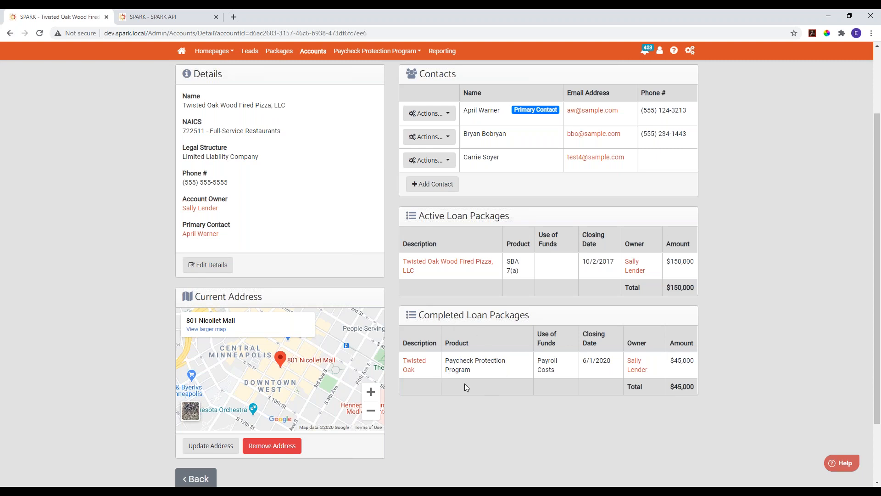
scroll(497, 356, up, 2)
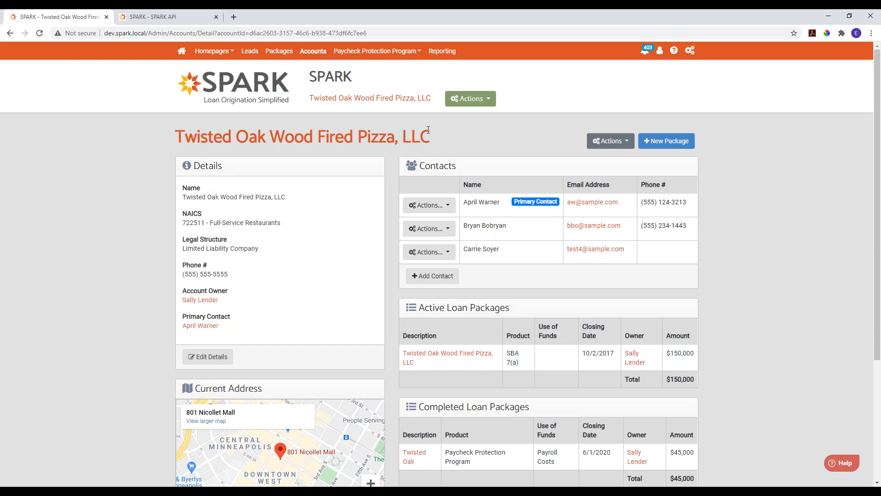
- Show the inactive accounts and filter them by the account name "twisted"
click(309, 53)
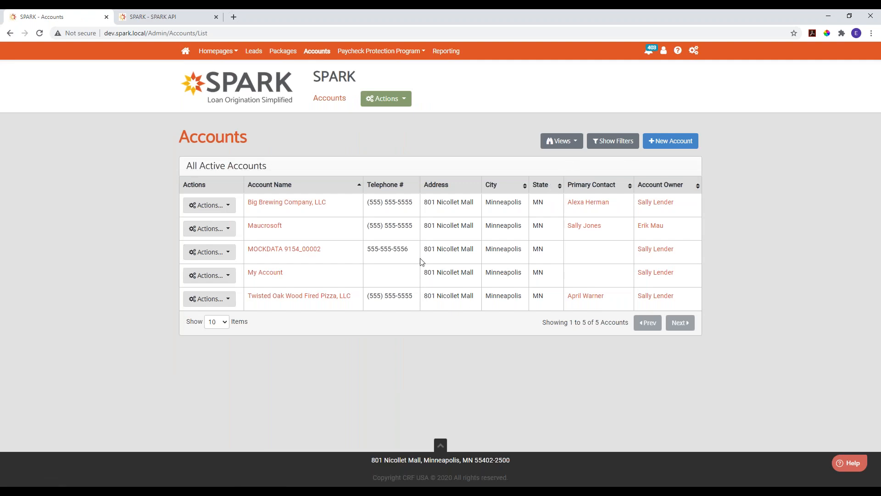
click(568, 144)
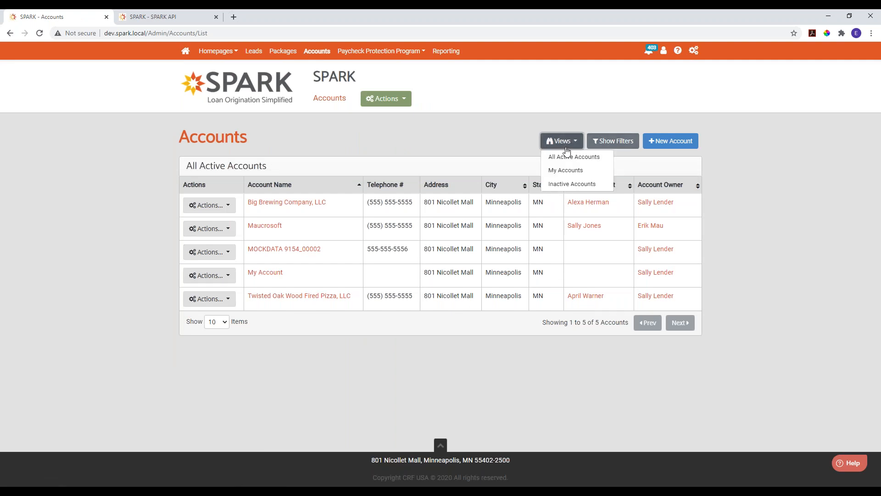
click(566, 183)
click(611, 141)
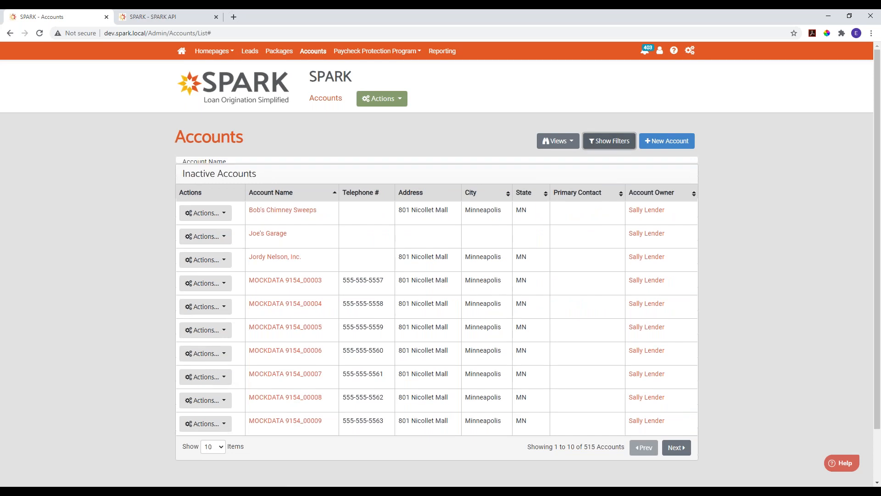
click(252, 183)
text(twsited)
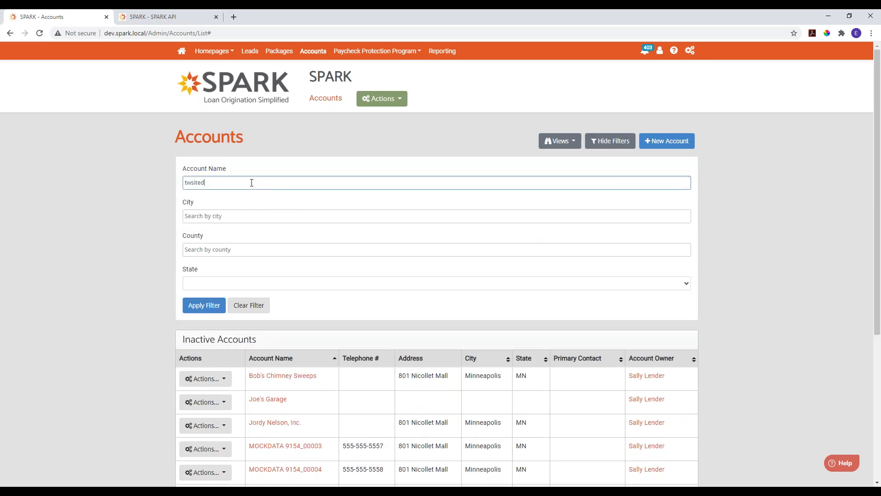
key(ctrl+a)
text(twio)
key(BackSpace)
text(sted)
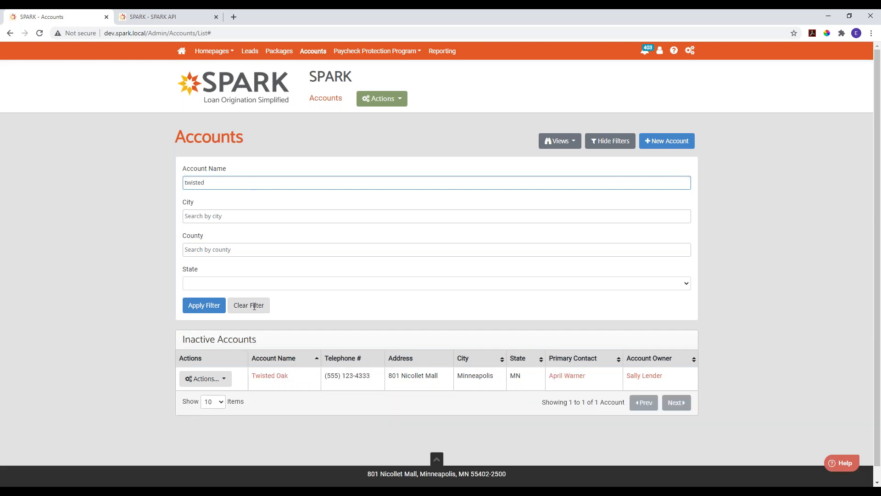
- Open the inactive Twisted Oak account and delete it
click(270, 375)
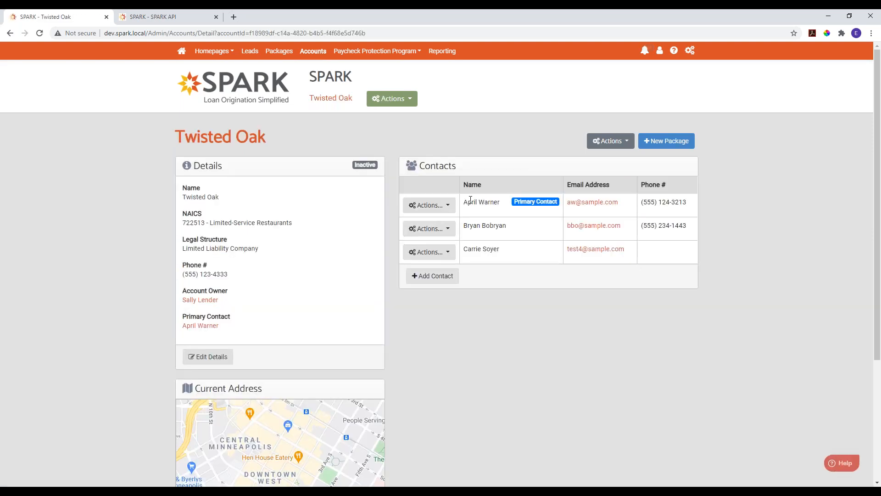
click(611, 142)
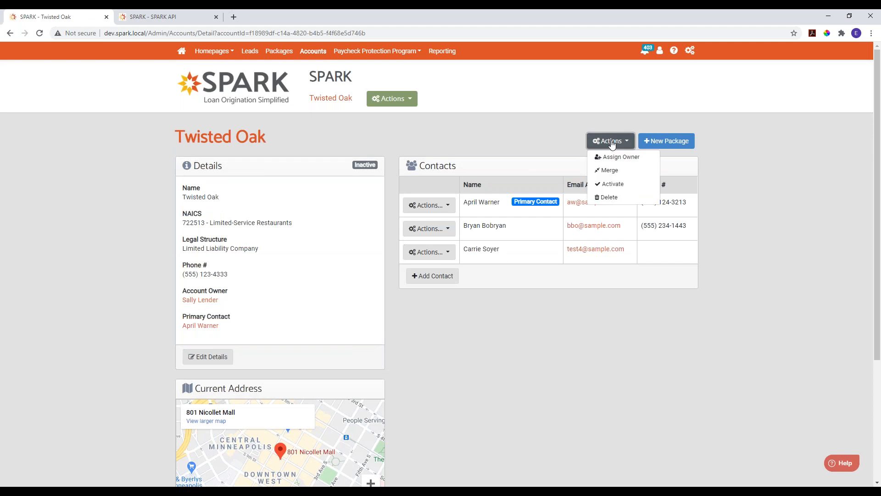
click(608, 198)
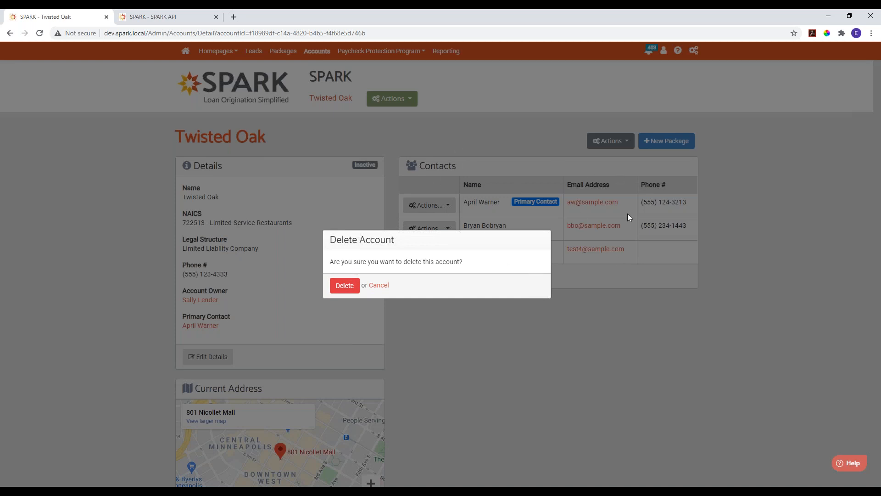
click(342, 288)
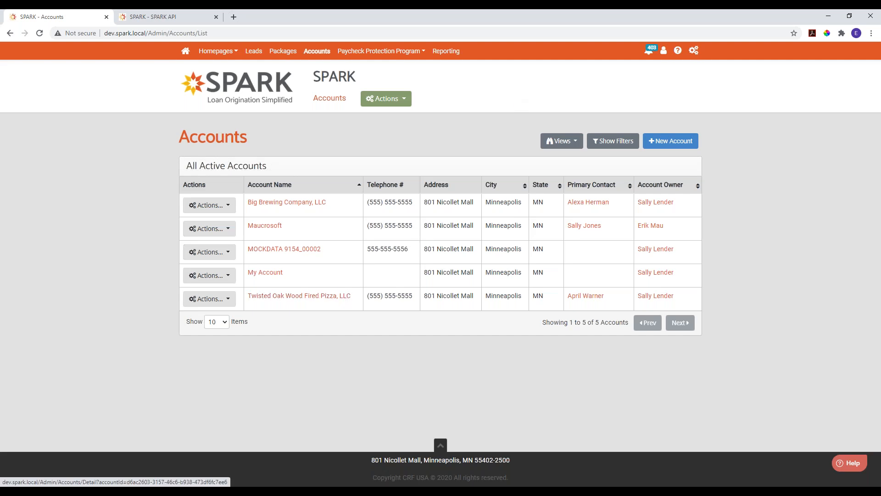
- Begin a new package from the Twisted Oak Wood Fired Pizza, LLC account, review its prefilled business information and accept it
click(313, 299)
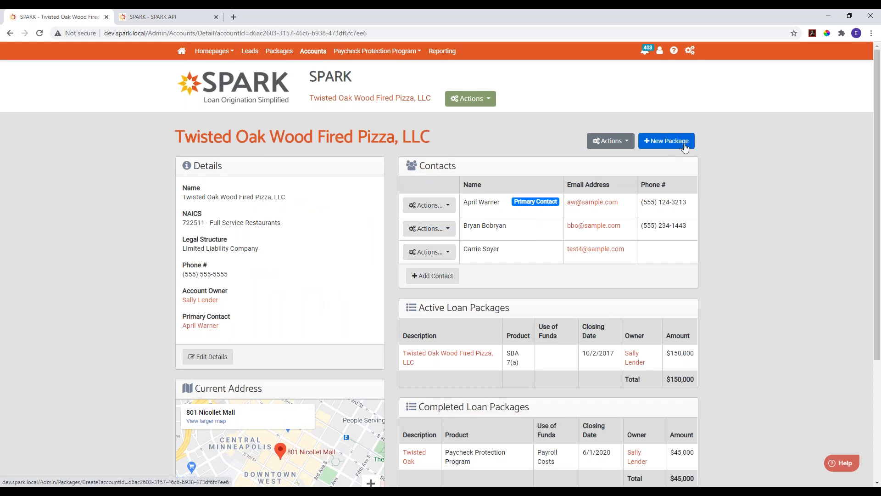
click(659, 145)
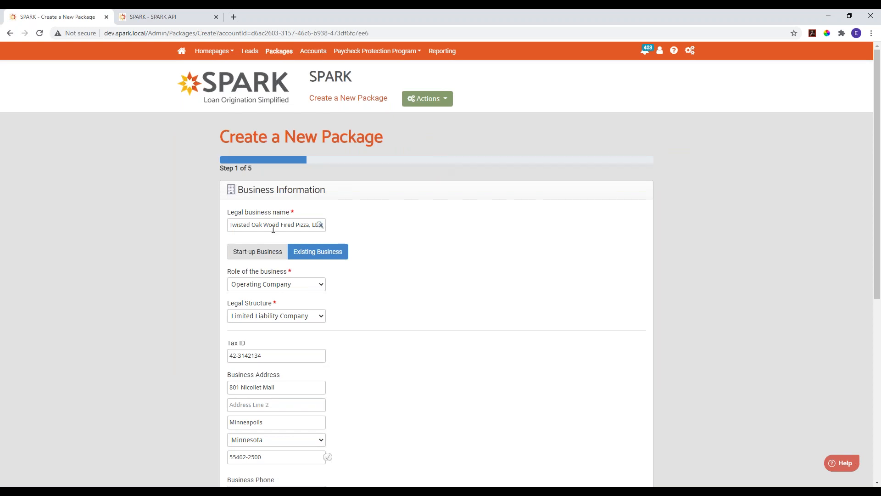
scroll(437, 231, down, 2)
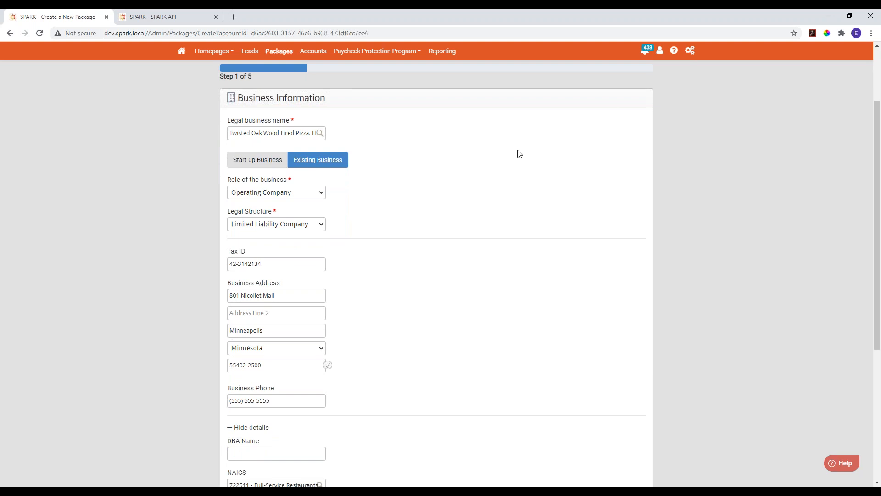
scroll(457, 157, down, 3)
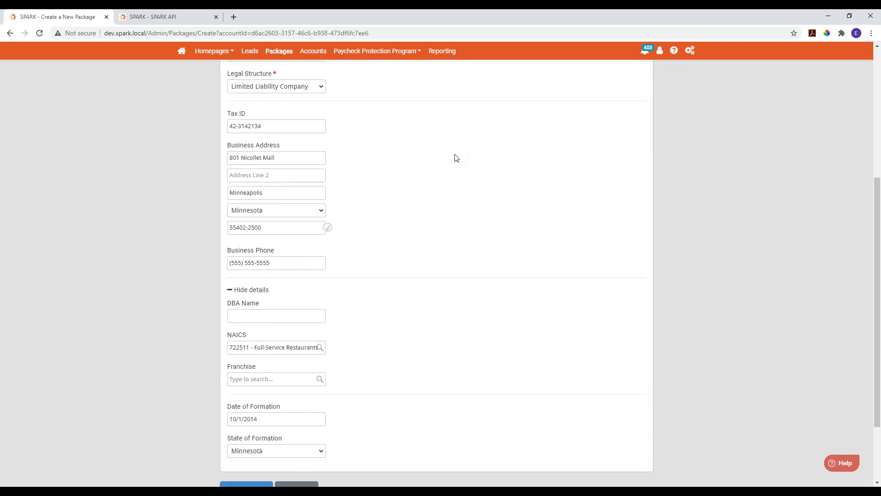
scroll(457, 157, down, 2)
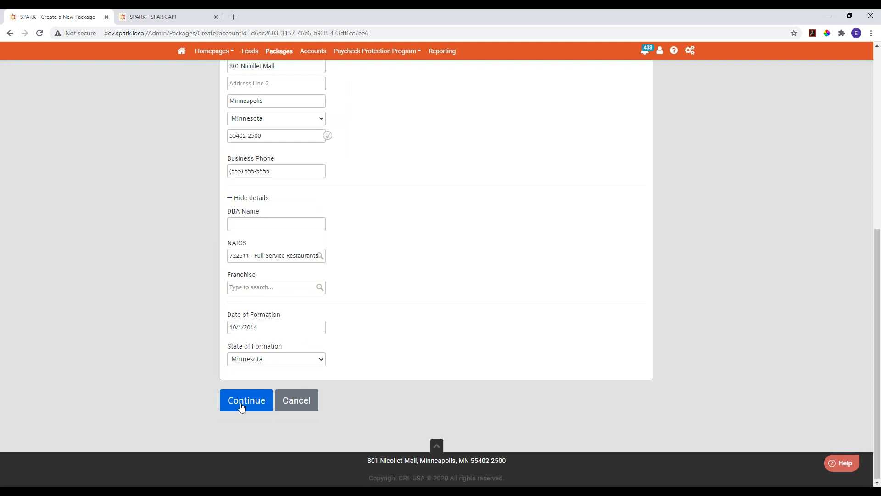
click(243, 406)
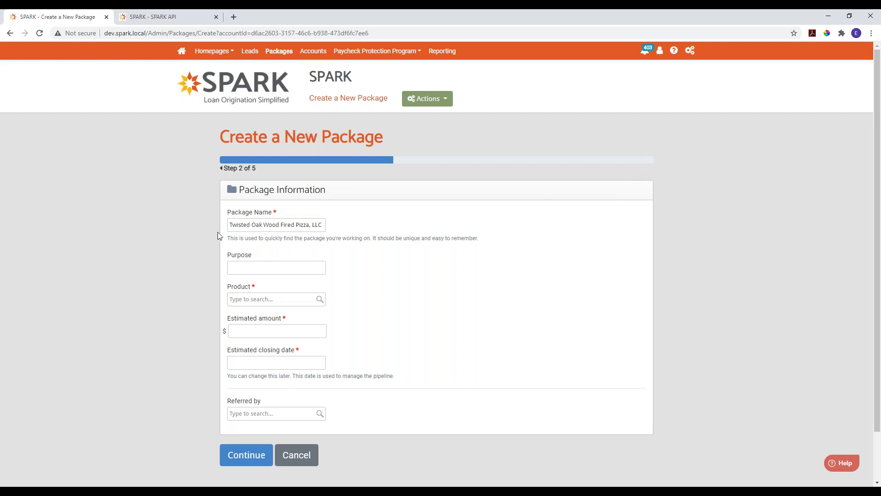
- Name the package "Twisted Oak Wood Fired Pizza, LLC - Loan 2" and enter the purpose "Buy equipment"
click(234, 224)
text(- L)
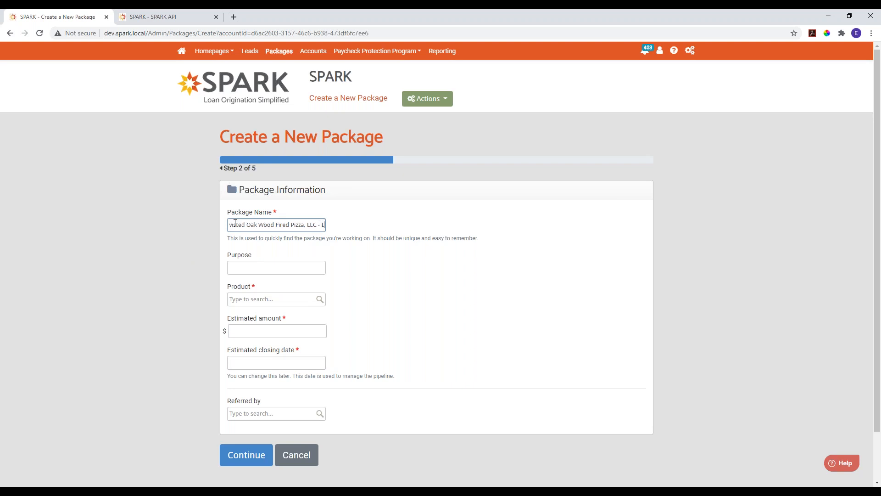
text(oan 2)
click(268, 264)
text(Buy )
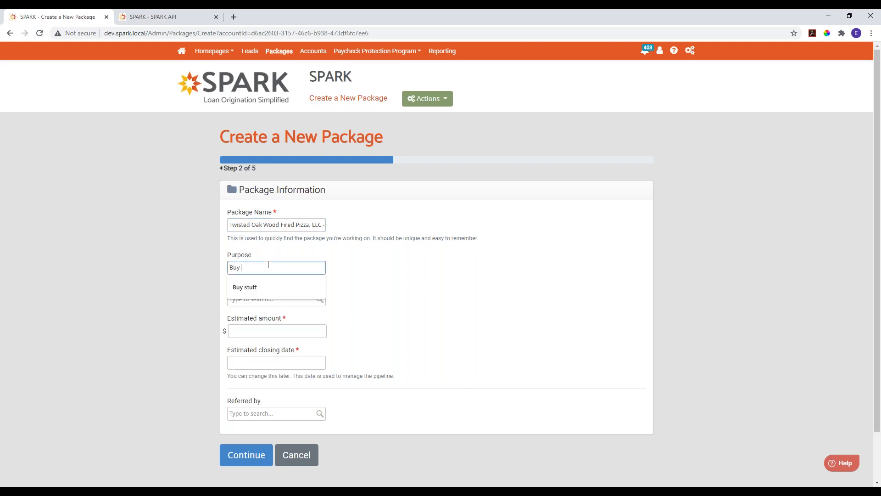
text(equipment)
key(Tab)
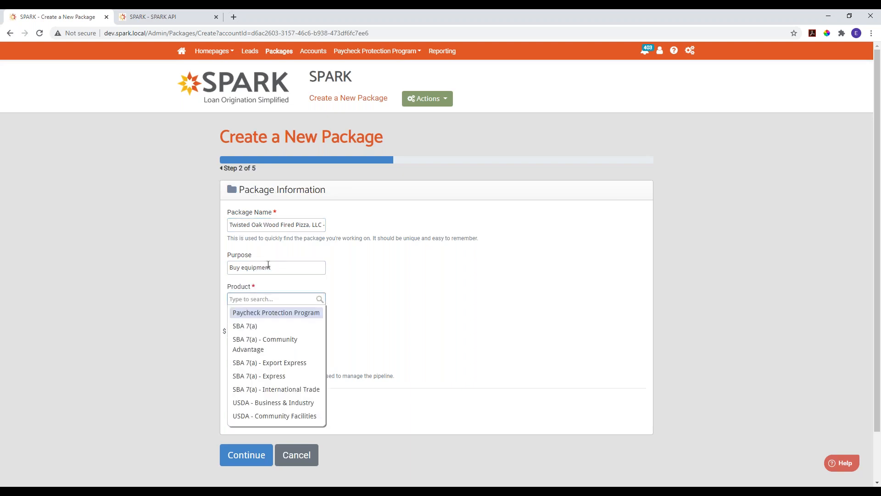
- Set the package's product to SBA 7(a) and its processing method to General Processing
text(sba)
click(253, 313)
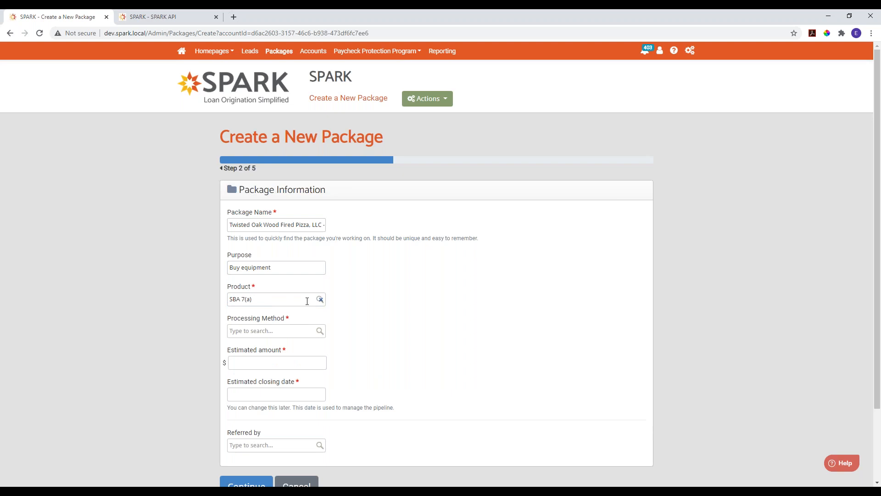
click(266, 330)
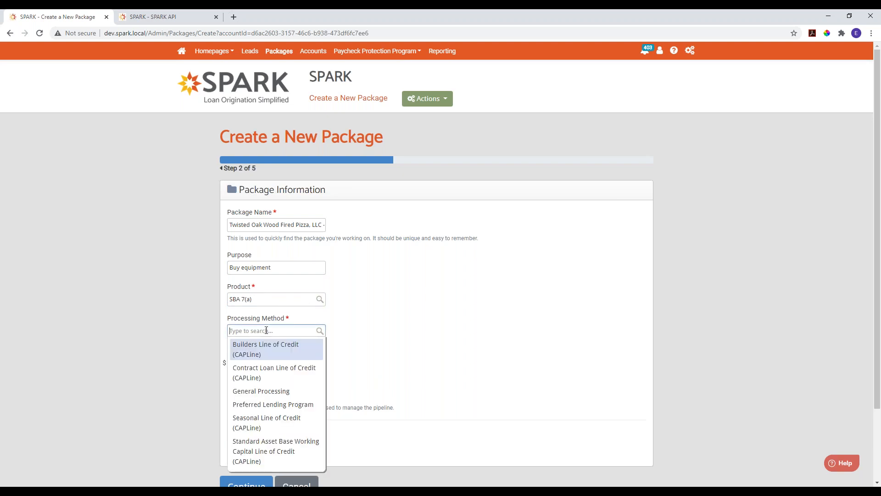
text(general proc)
click(261, 390)
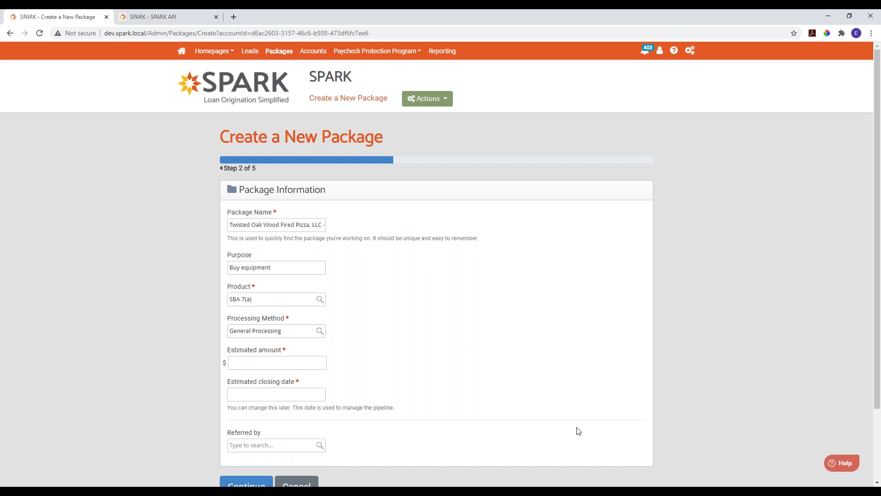
- Enter an estimated amount of 150,000 and an estimated closing date of 10/31/2020, and submit the package information
scroll(402, 402, down, 1)
click(246, 317)
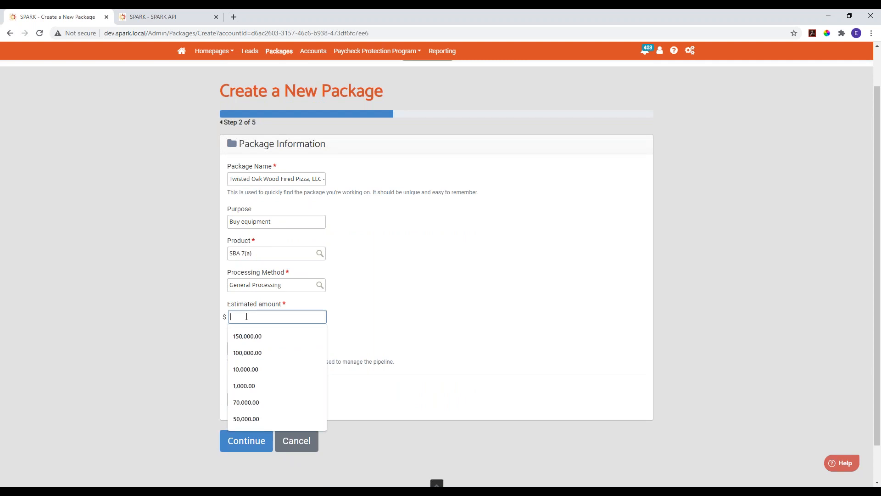
text(150,000)
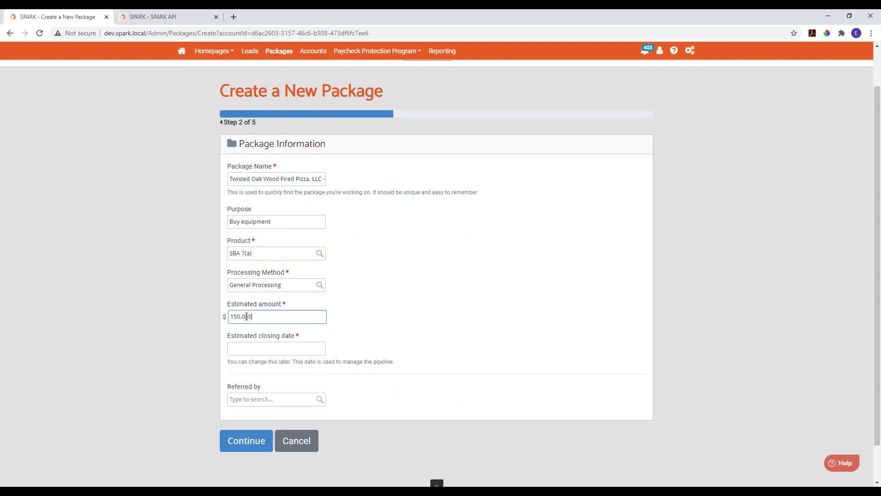
click(502, 299)
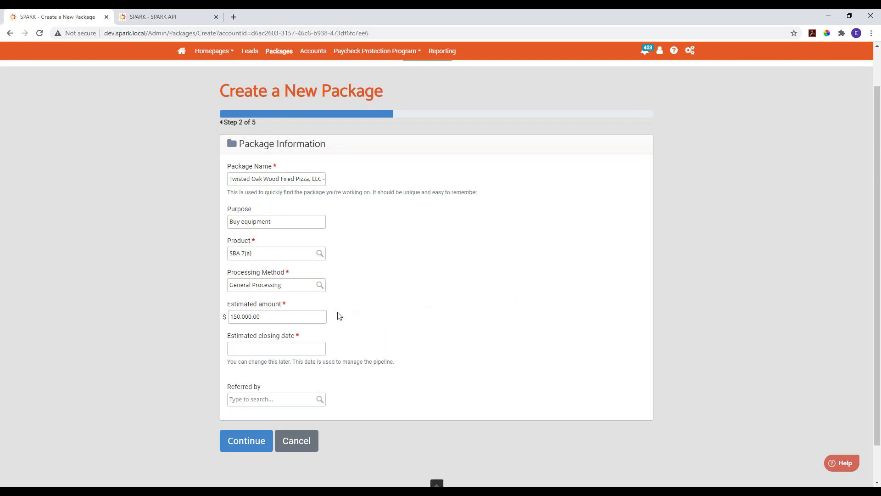
click(275, 350)
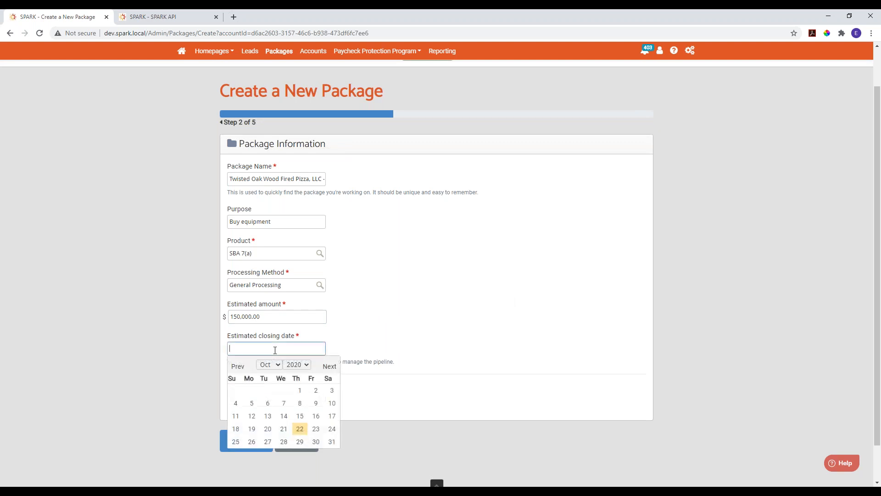
click(329, 441)
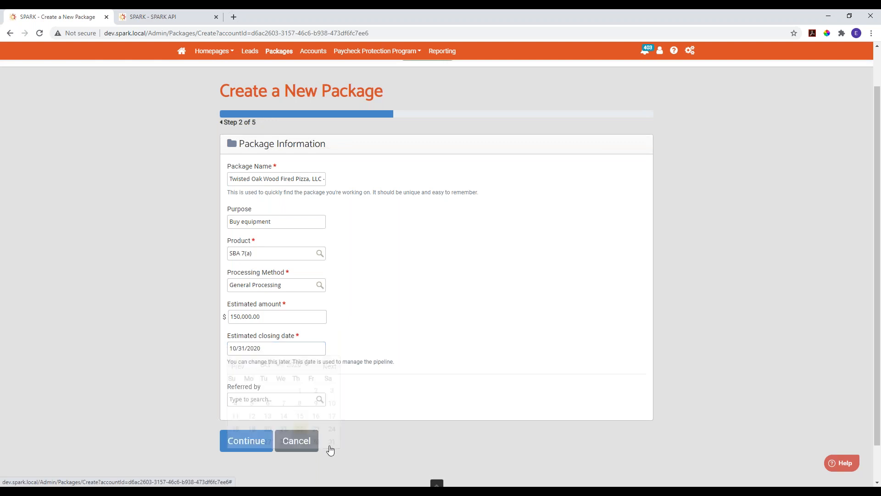
click(248, 445)
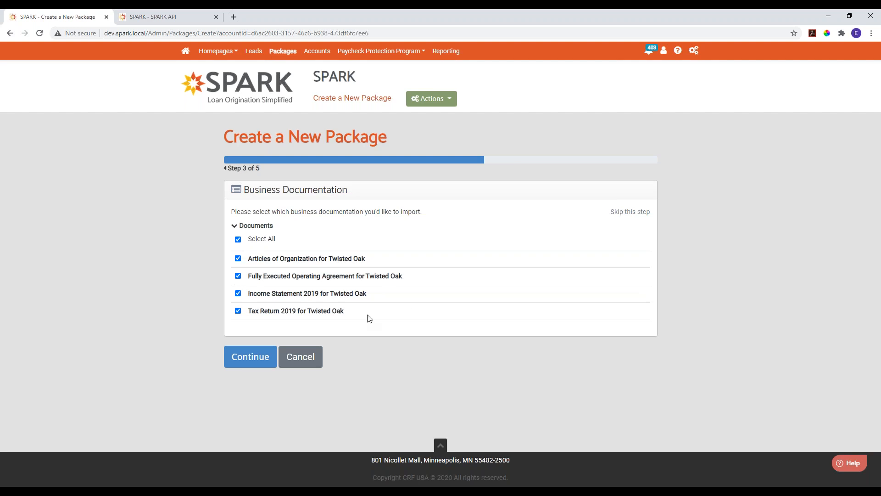
- Keep all Twisted Oak business documents and the primary contact's ownership selected for import, and proceed to the package review
click(237, 239)
click(239, 239)
click(238, 292)
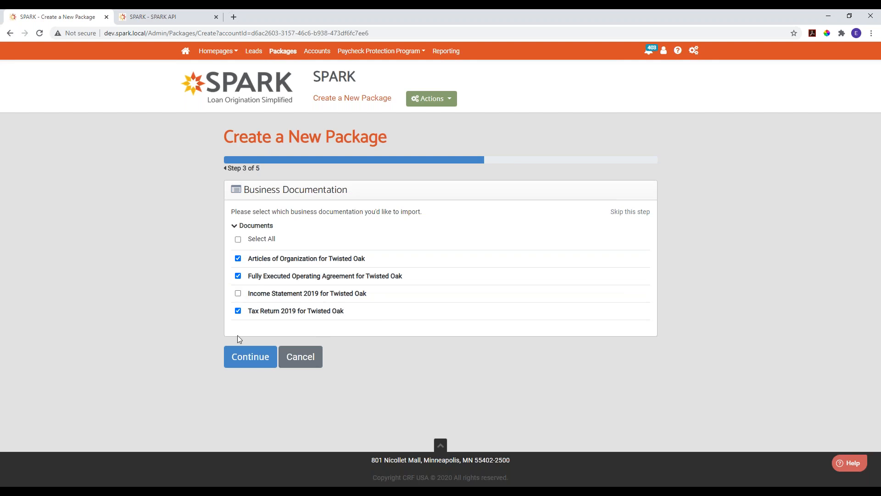
click(237, 293)
click(257, 361)
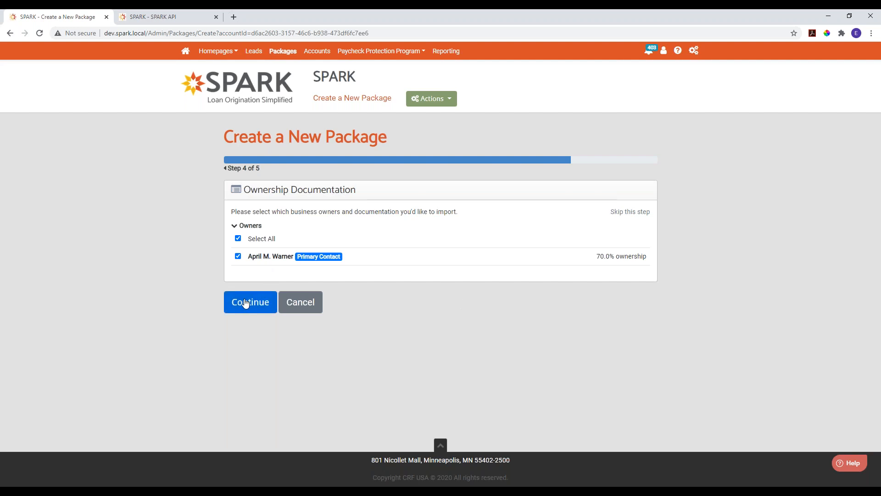
click(257, 308)
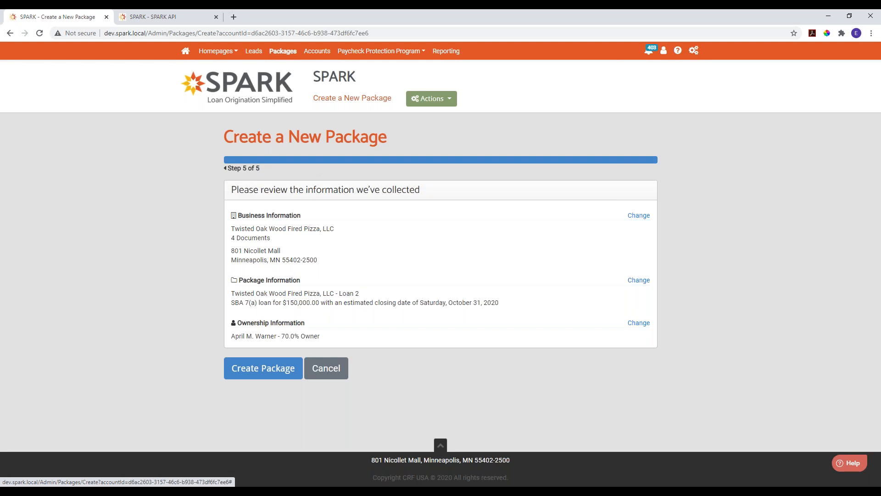
- Go back from the review to the package information and cancel creating the package
click(238, 168)
click(238, 169)
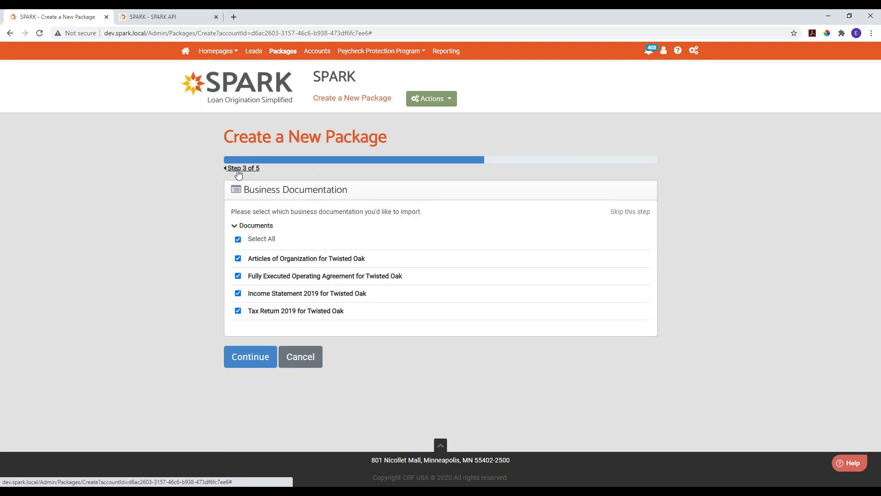
click(238, 169)
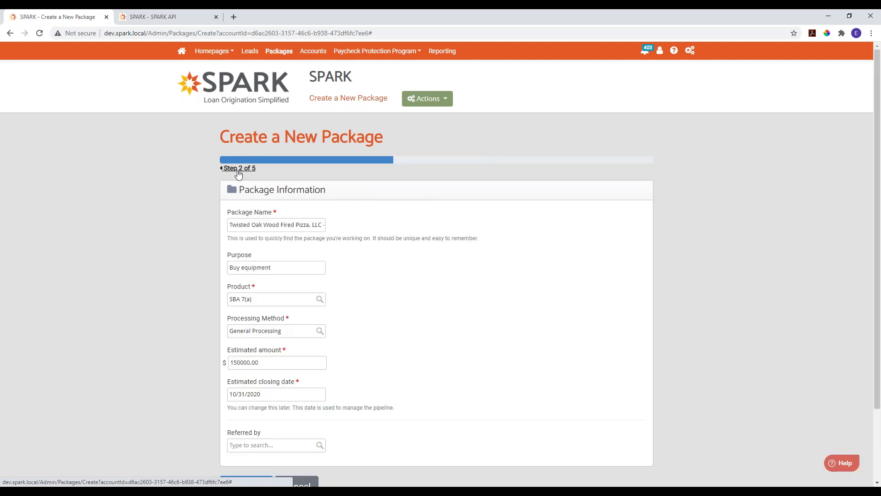
scroll(238, 173, down, 2)
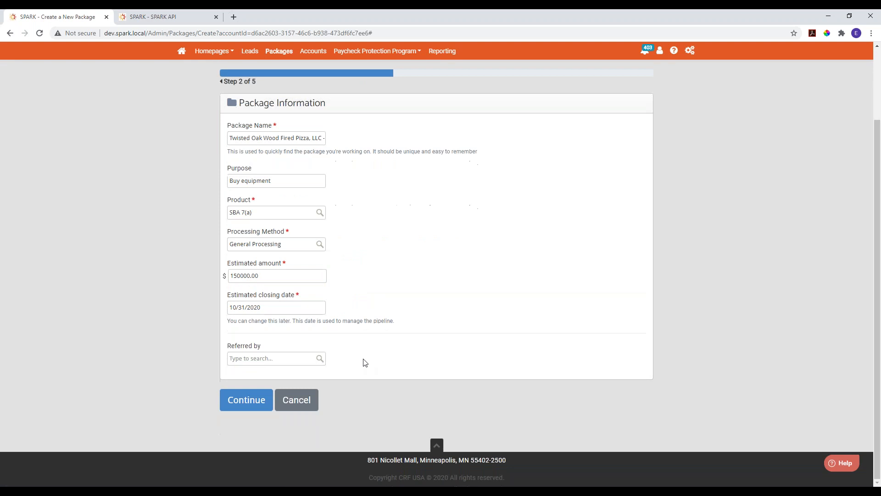
click(298, 404)
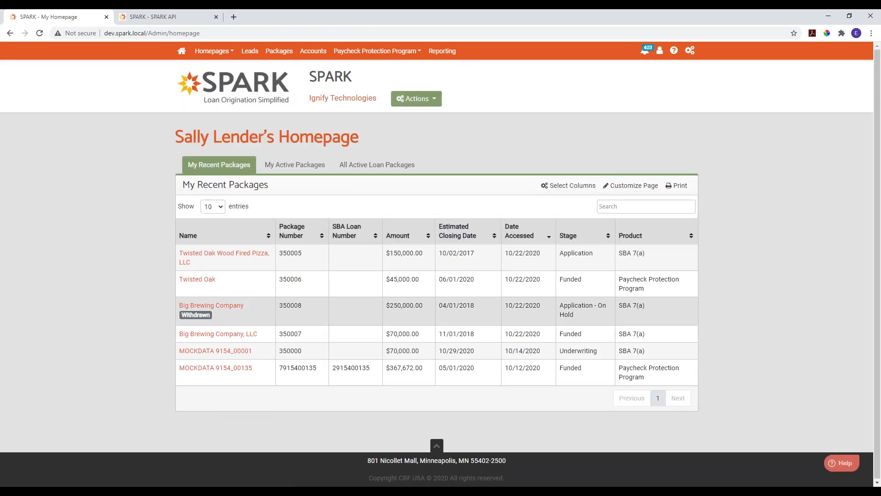
- Start a new package for an existing business named Test Business with S Corporation as its legal structure
click(418, 102)
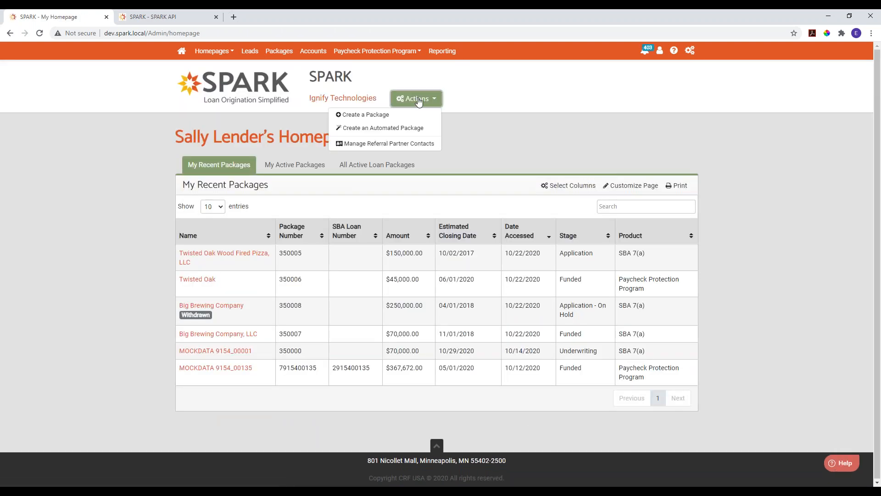
click(376, 116)
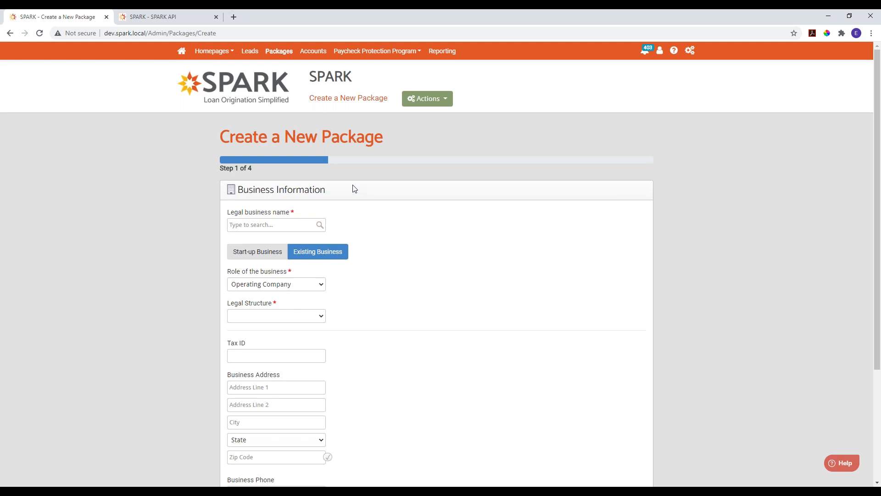
click(239, 221)
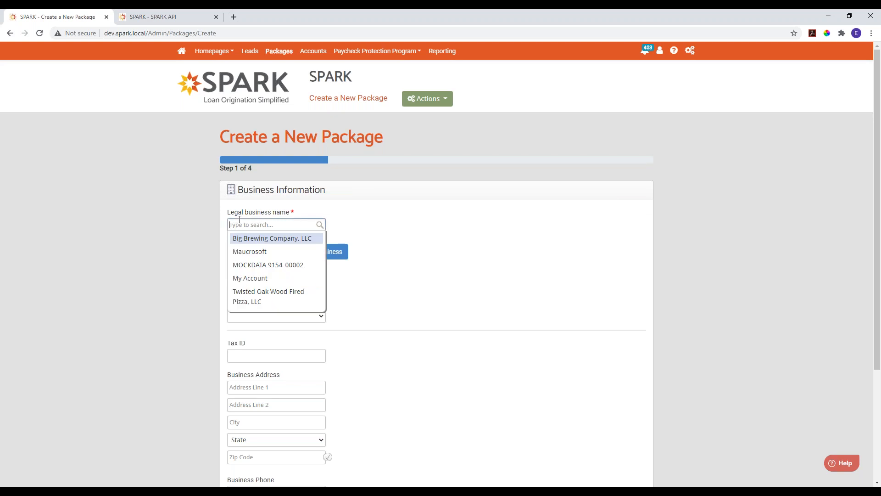
text(Test Business)
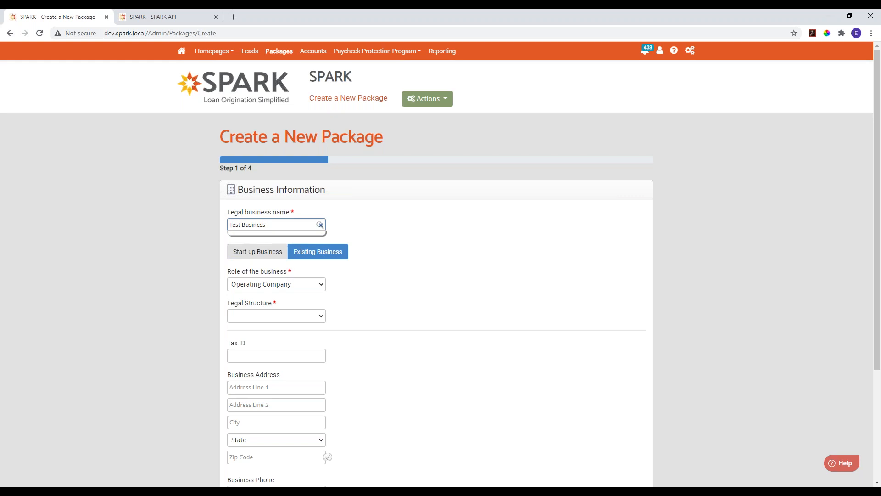
click(475, 235)
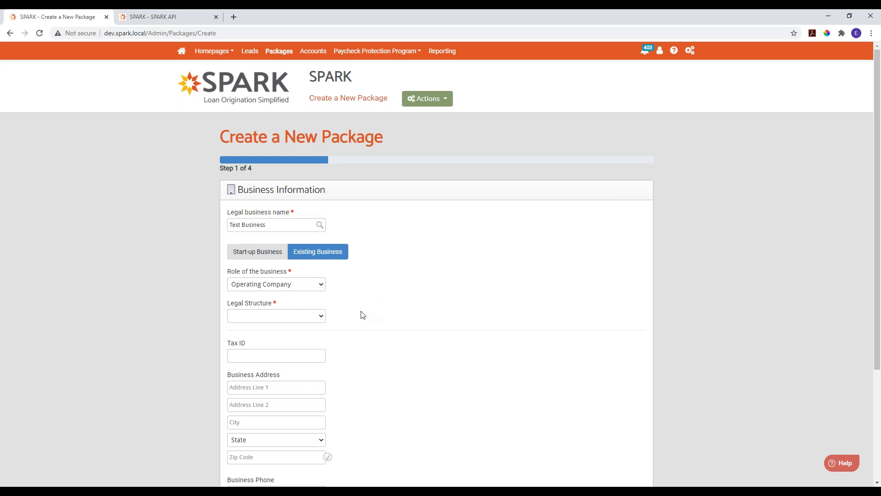
click(299, 317)
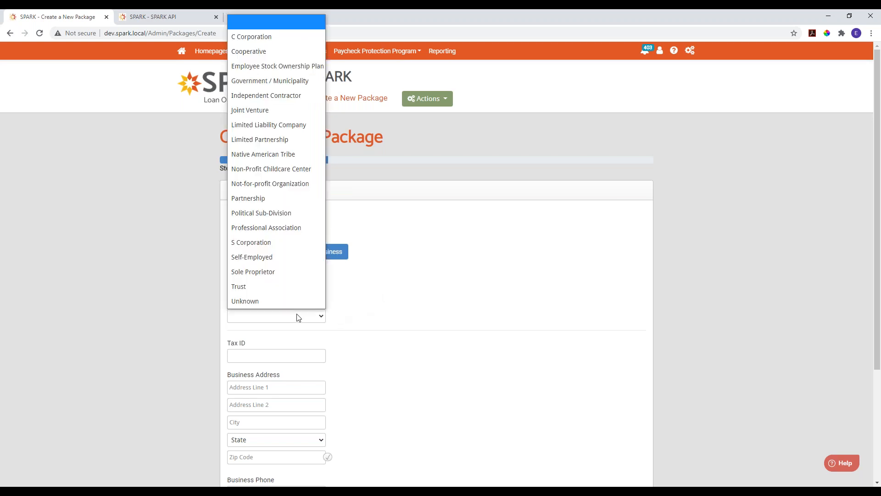
click(266, 255)
click(401, 306)
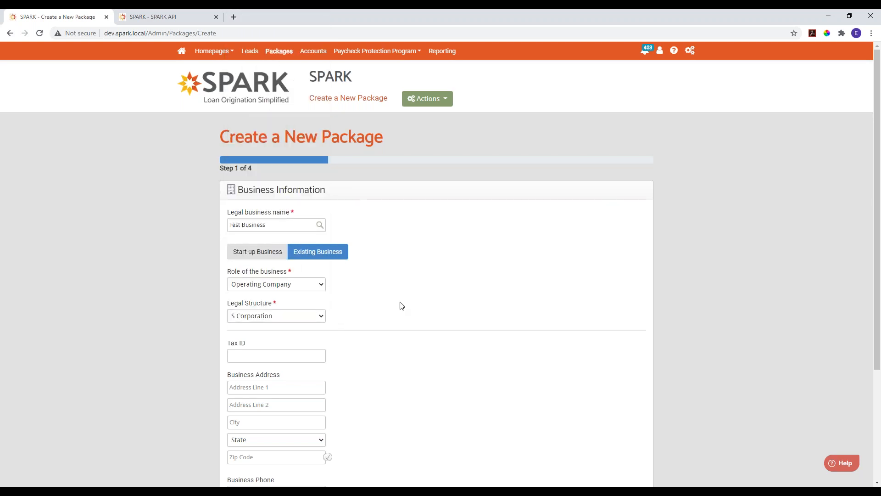
- Expand and collapse the optional business details, and submit the business information
scroll(401, 305, down, 3)
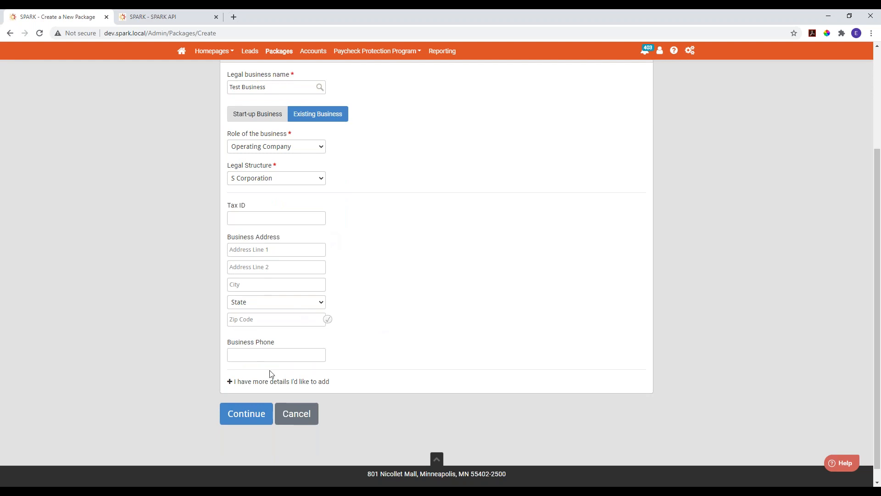
click(276, 382)
scroll(484, 349, down, 3)
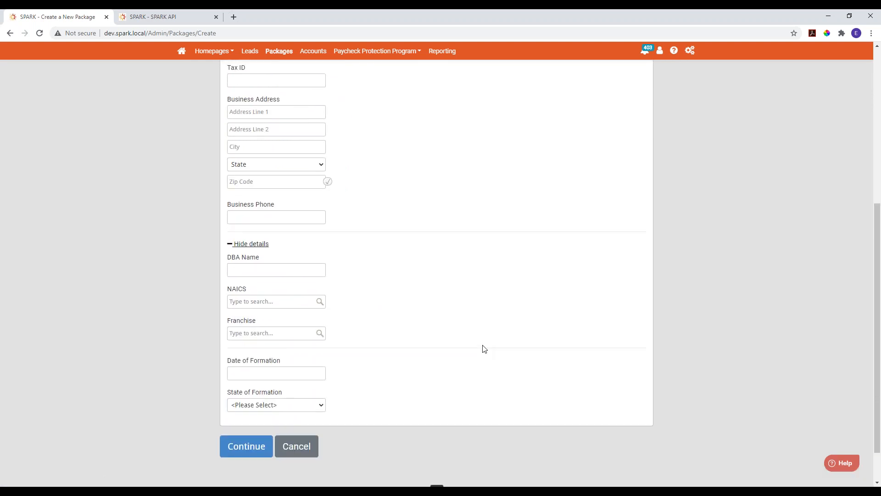
click(248, 244)
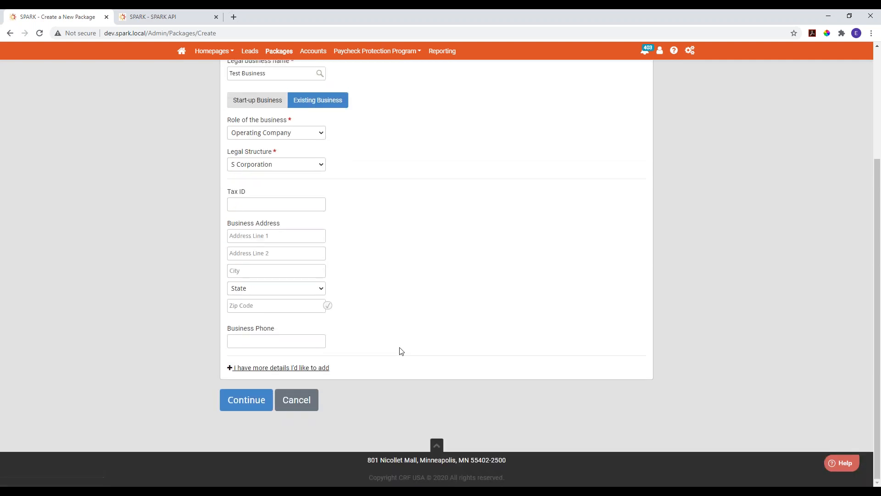
click(246, 401)
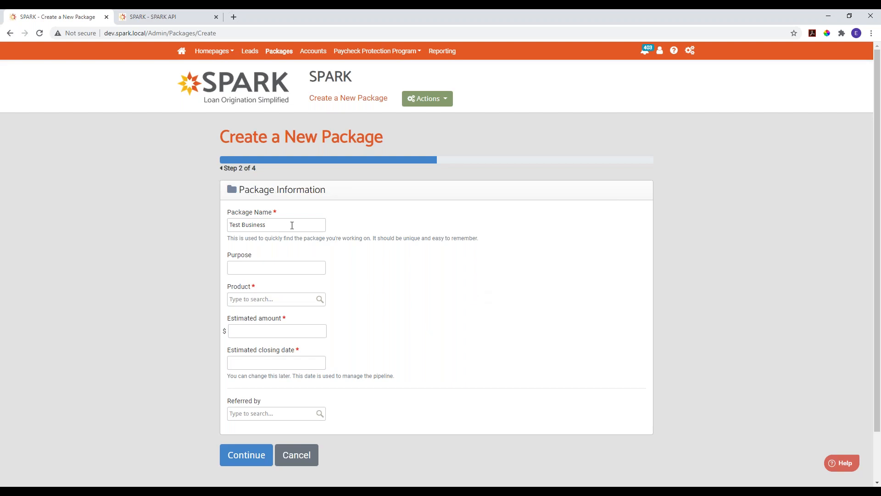
- Set the Test Business package's product to SBA 7(a) and its processing method to General Processing
click(272, 299)
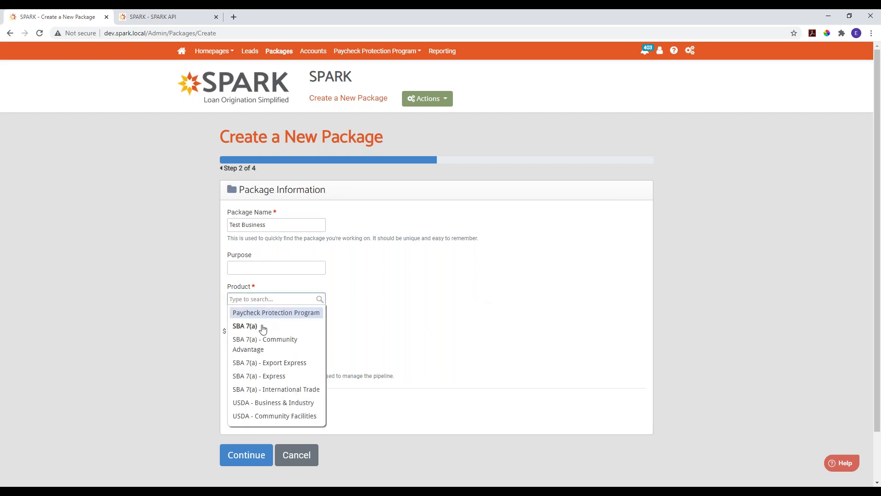
click(239, 327)
click(317, 331)
click(259, 390)
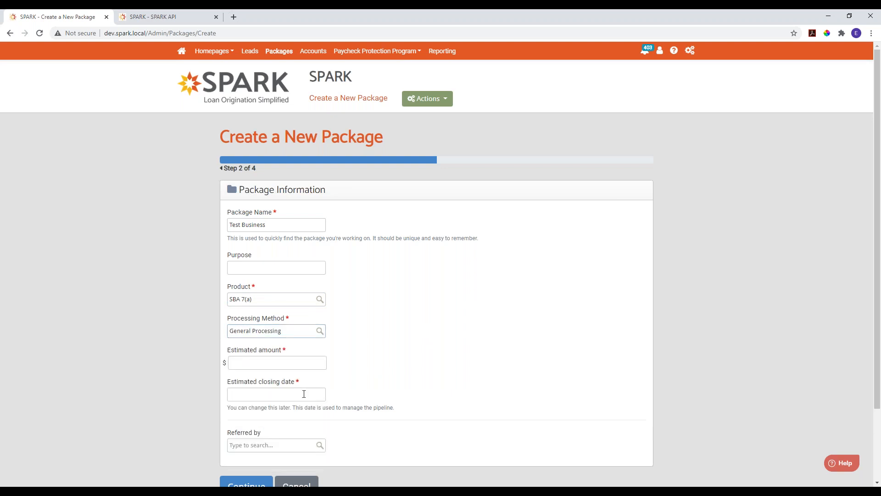
- Enter an estimated amount of 150,000.00 and an estimated closing date of 10/31/2020, and submit the Test Business package information
click(298, 363)
click(255, 382)
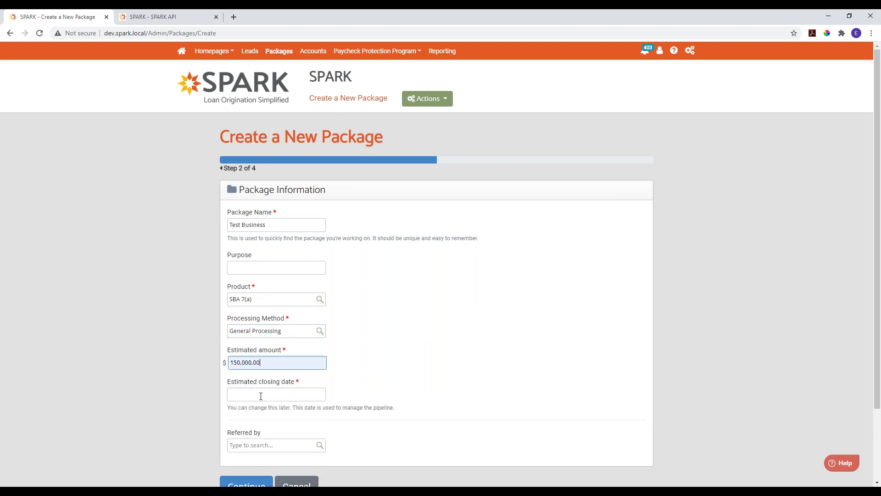
click(260, 395)
click(326, 381)
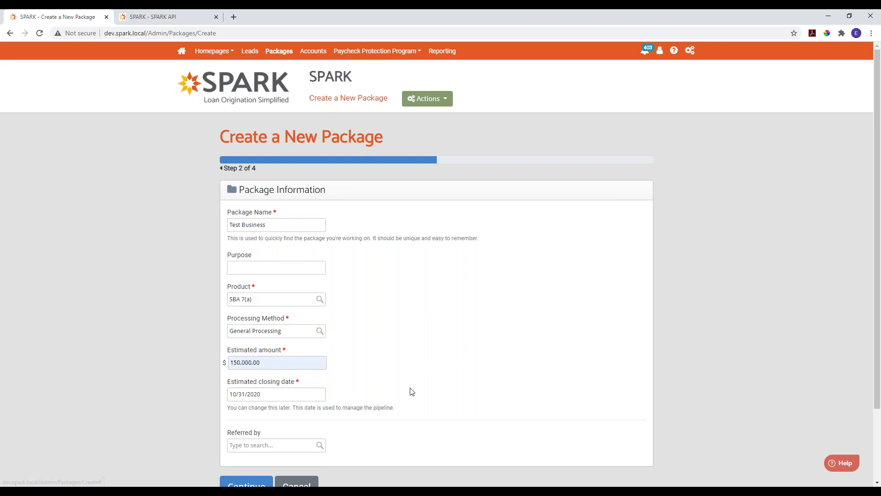
scroll(411, 389, down, 2)
click(233, 411)
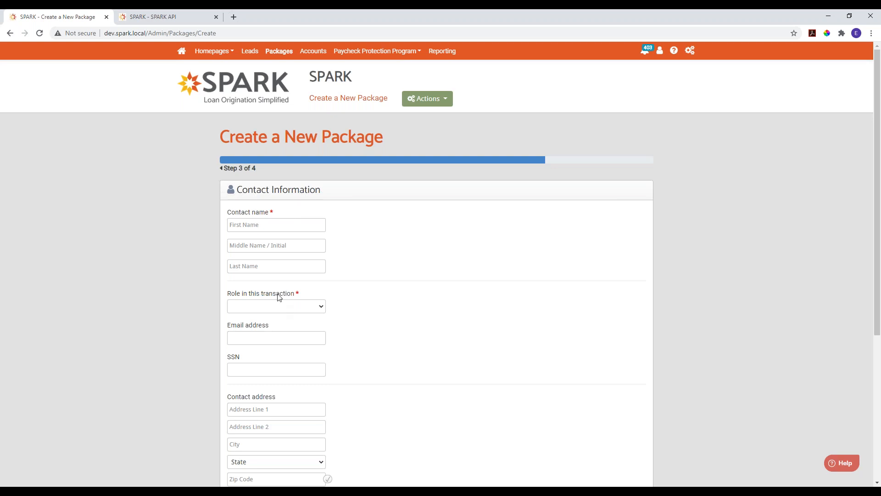
- Enter the contact's first and last name, and use the matching existing contact instead of a new one
click(269, 228)
key(Tab)
key(Tab)
key(Tab)
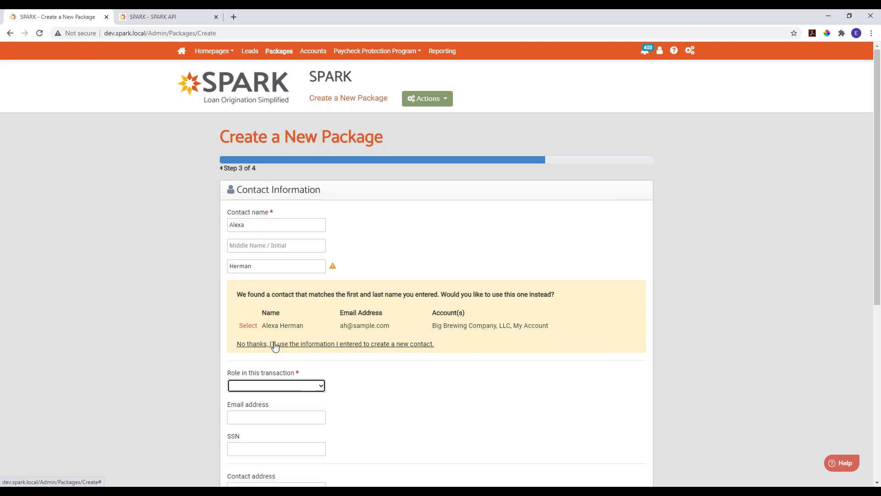
click(247, 326)
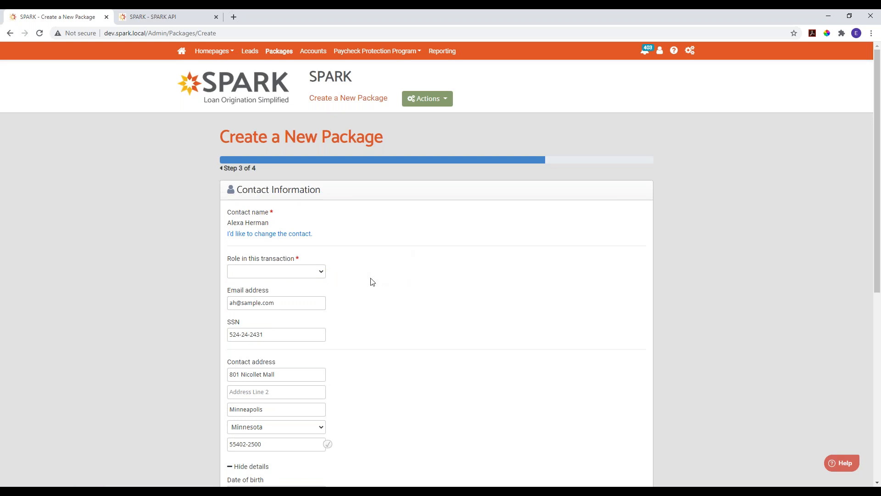
- Set the contact's role to Guarantor with all existing documents kept selected, and create the package
scroll(367, 279, down, 1)
scroll(296, 322, down, 1)
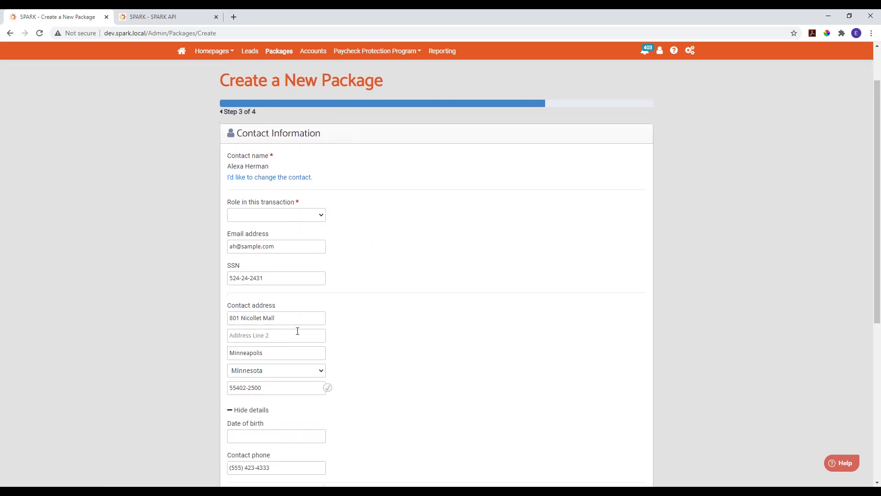
scroll(330, 305, down, 6)
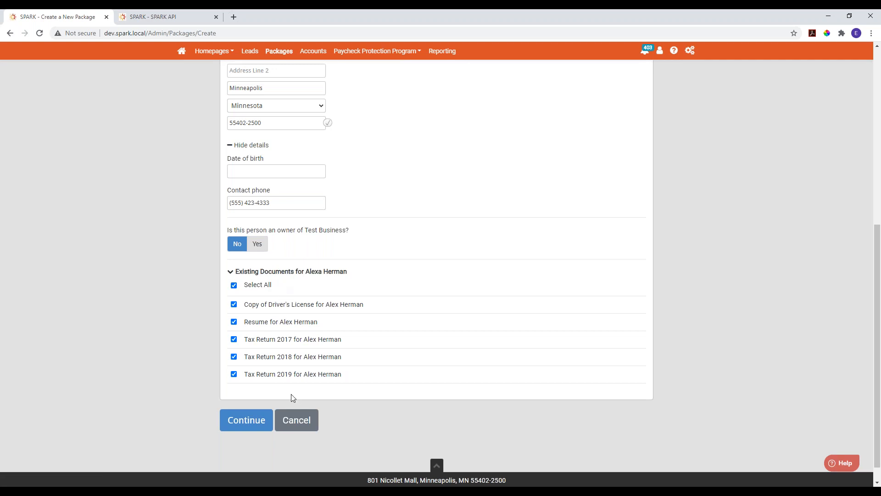
scroll(352, 403, up, 7)
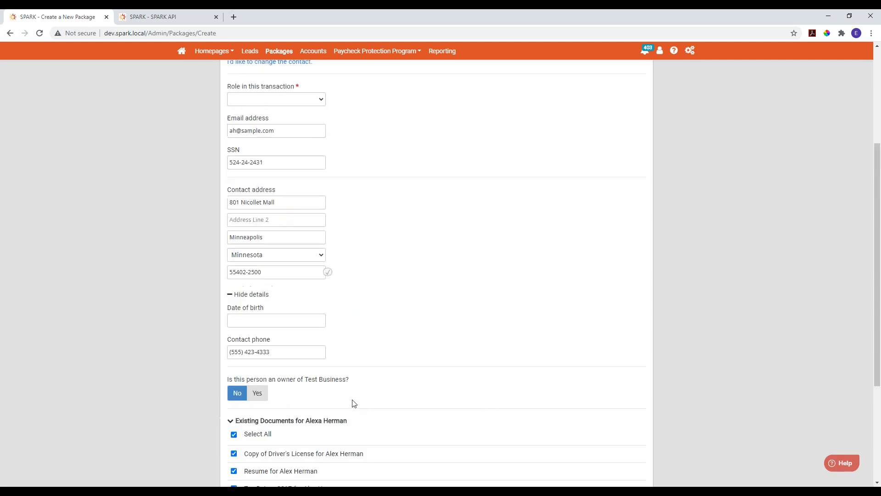
click(255, 271)
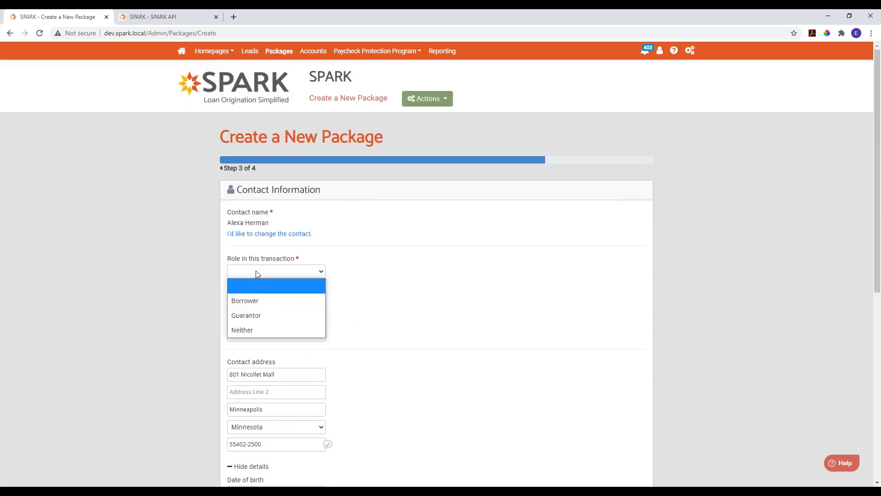
click(261, 315)
scroll(339, 326, down, 7)
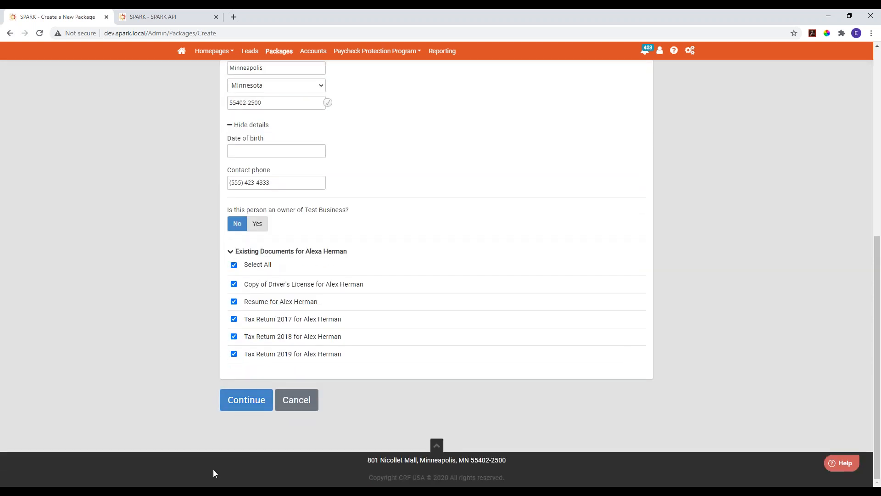
click(241, 402)
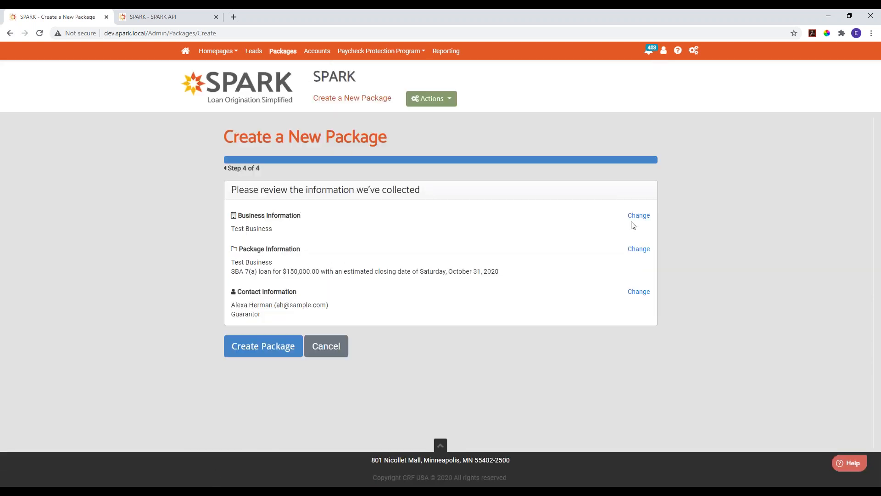
click(261, 346)
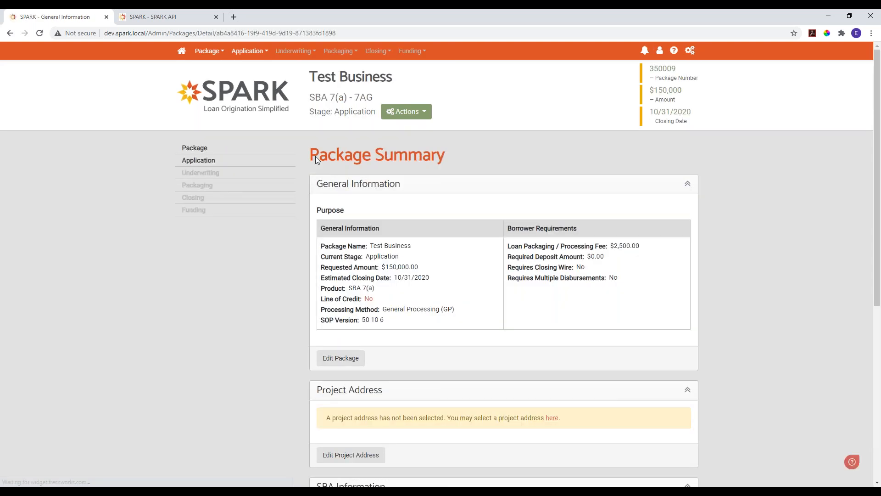
- View the businesses and the individuals attached to the new Test Business package
click(202, 147)
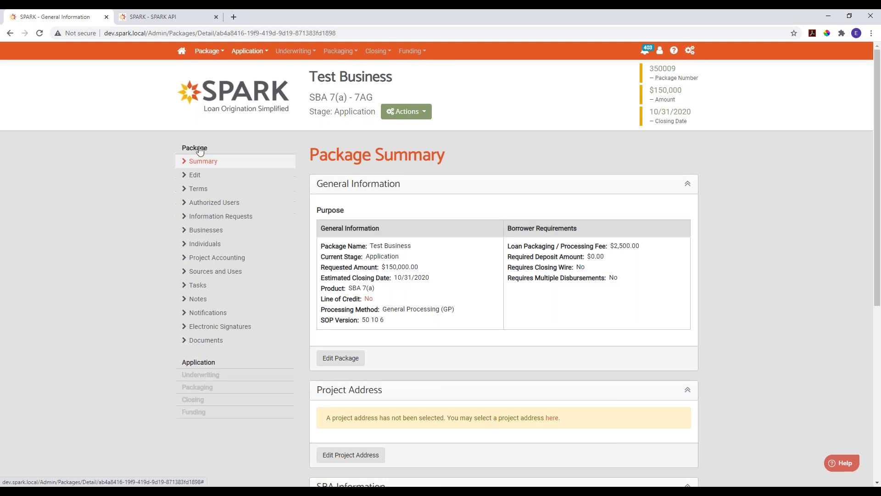
click(207, 230)
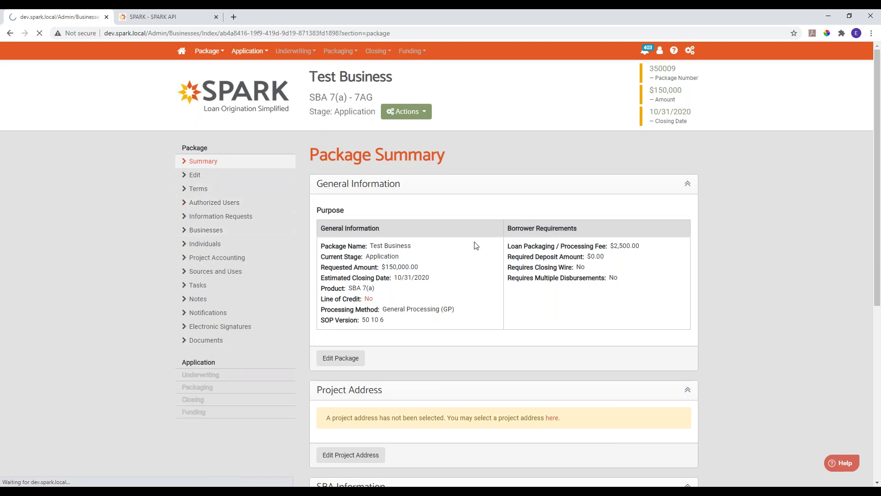
click(205, 244)
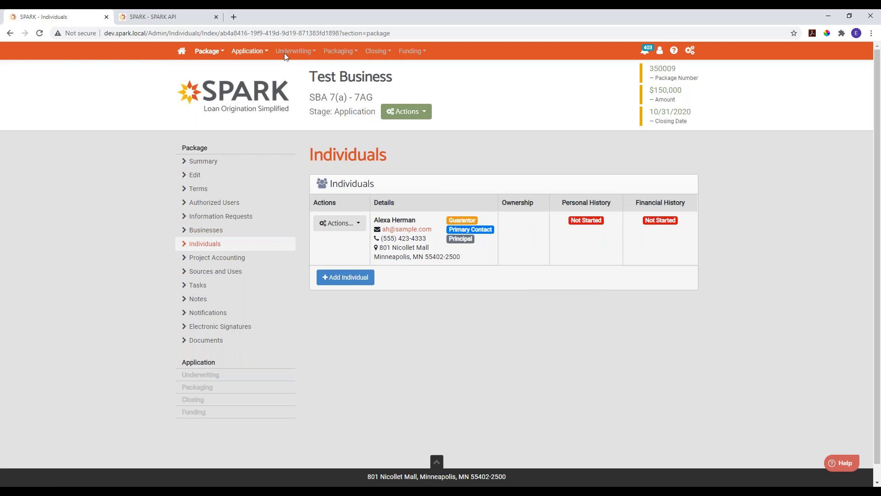
- Return to the homepage and open the Test Business account from the accounts list
click(183, 54)
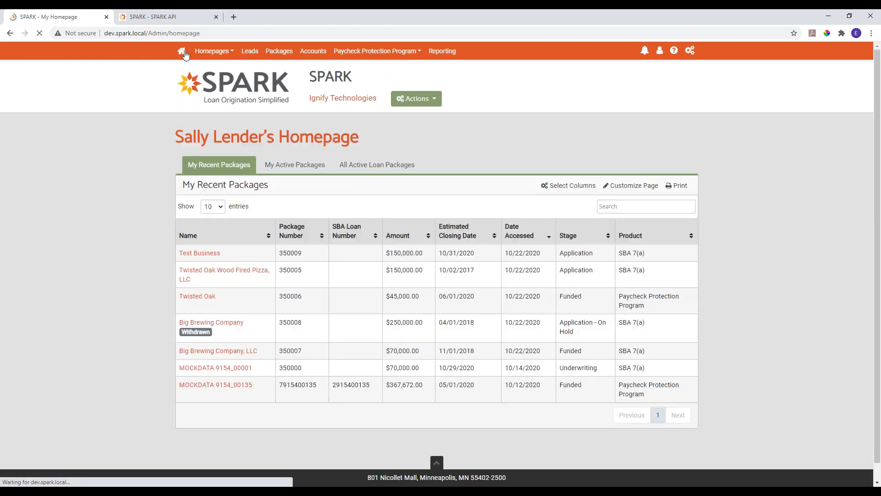
click(316, 51)
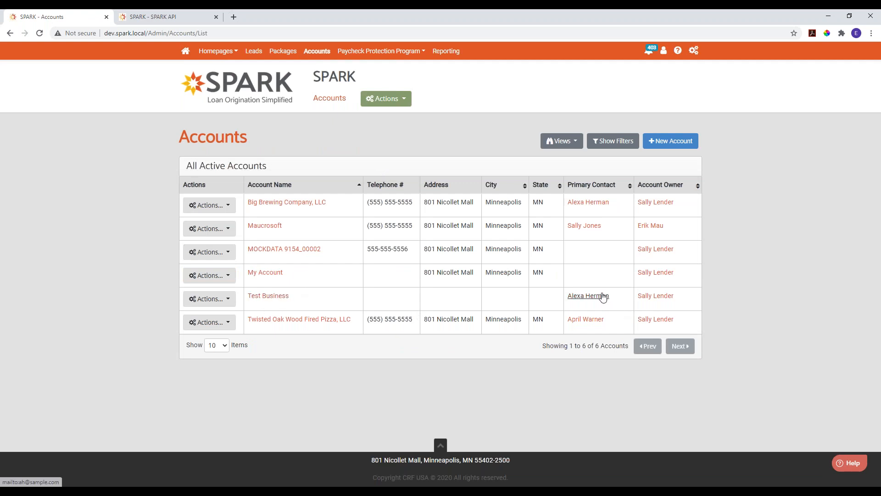
click(256, 297)
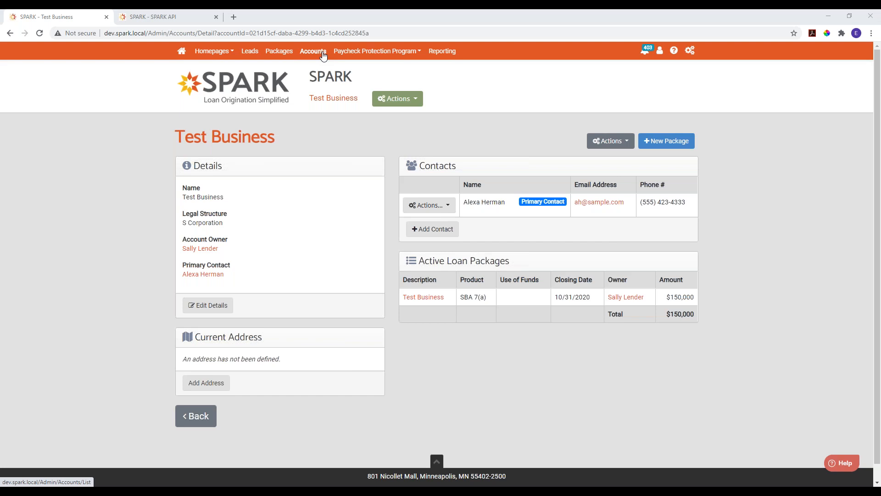
- Start converting the submitted Maucrosoft lead to a package, and use the matching existing Maucrosoft account for it
click(252, 54)
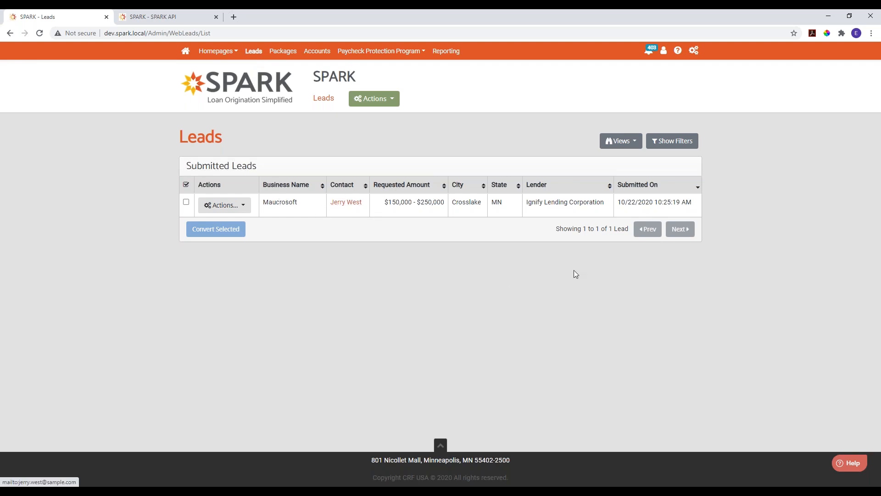
click(233, 207)
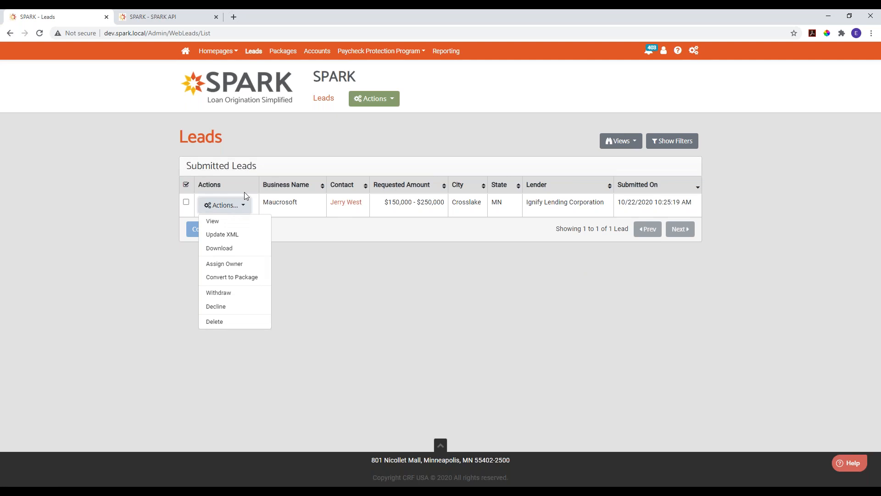
click(227, 278)
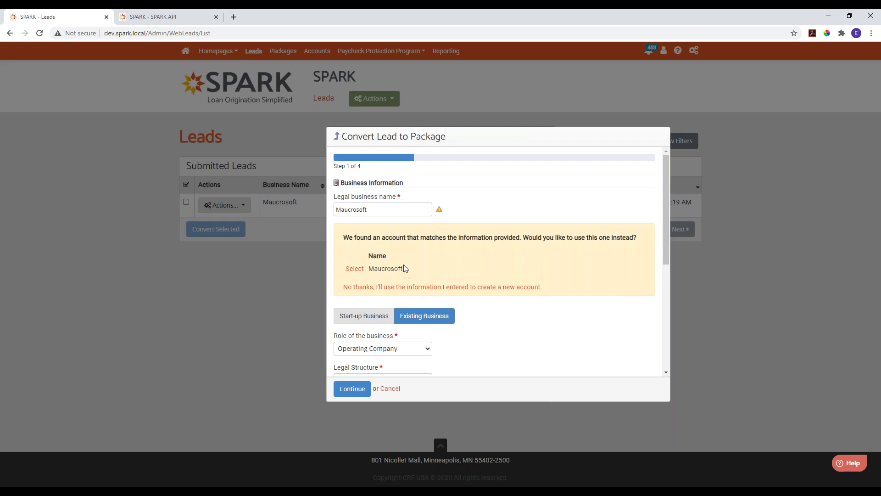
click(355, 268)
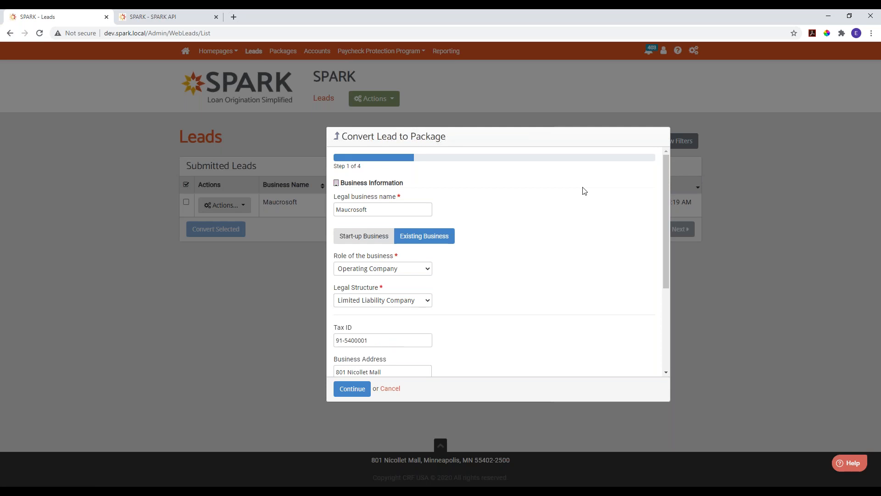
- Accept the business information, then assign the package owner, product SBA 7(a), estimated amount 150,000.00 and estimated closing date 10/30/2020
click(349, 390)
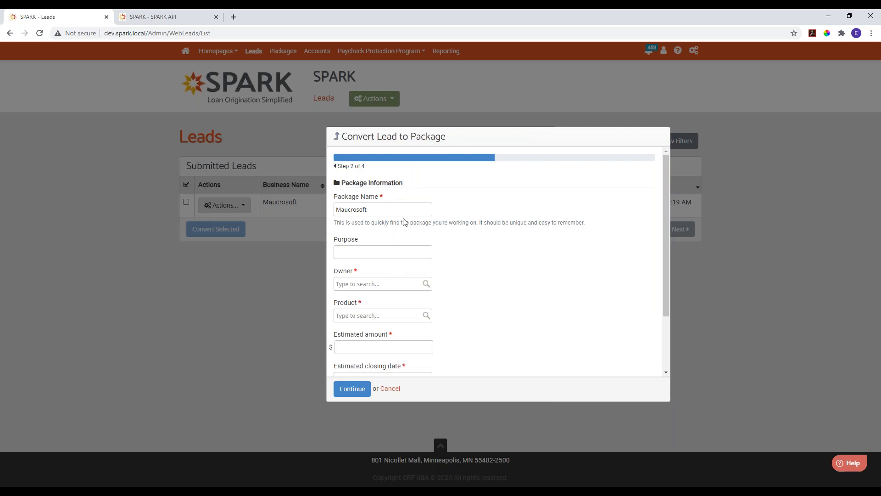
click(381, 282)
click(367, 296)
click(372, 317)
click(363, 341)
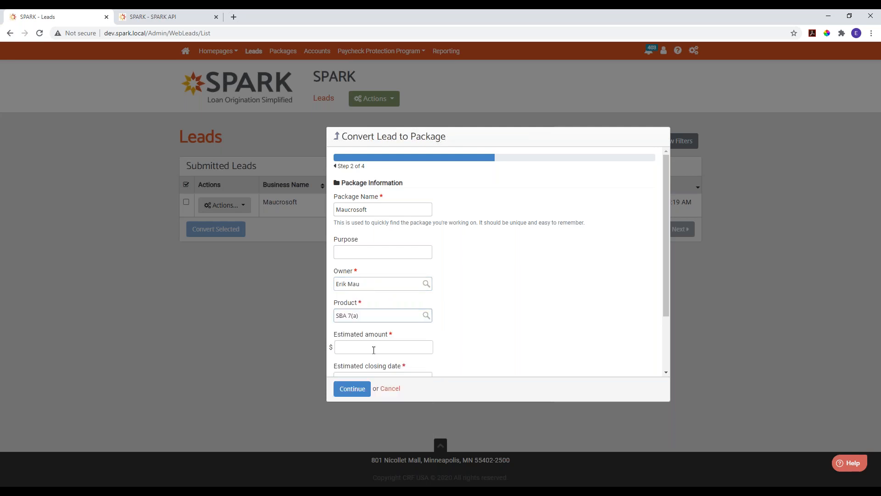
click(385, 345)
click(362, 367)
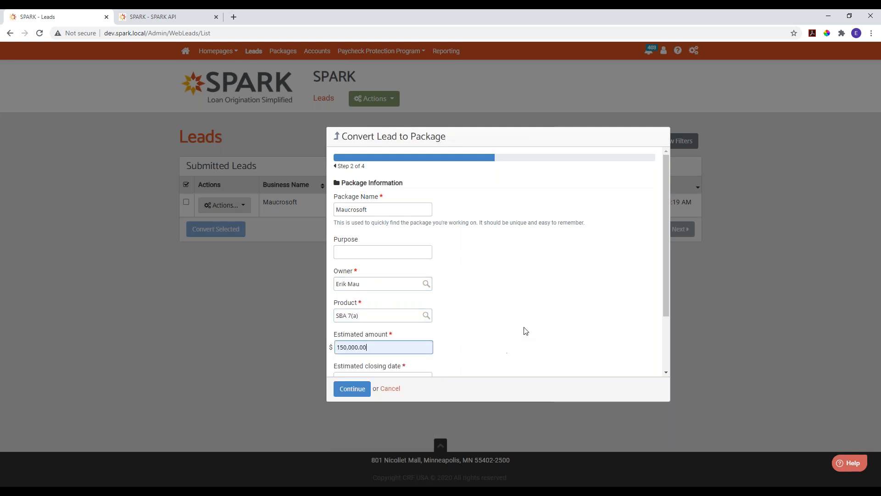
scroll(520, 329, down, 2)
click(389, 306)
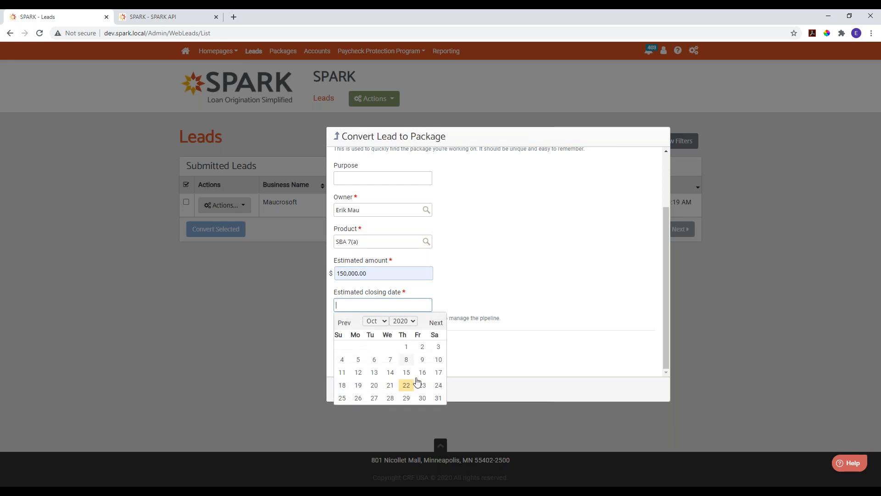
click(424, 400)
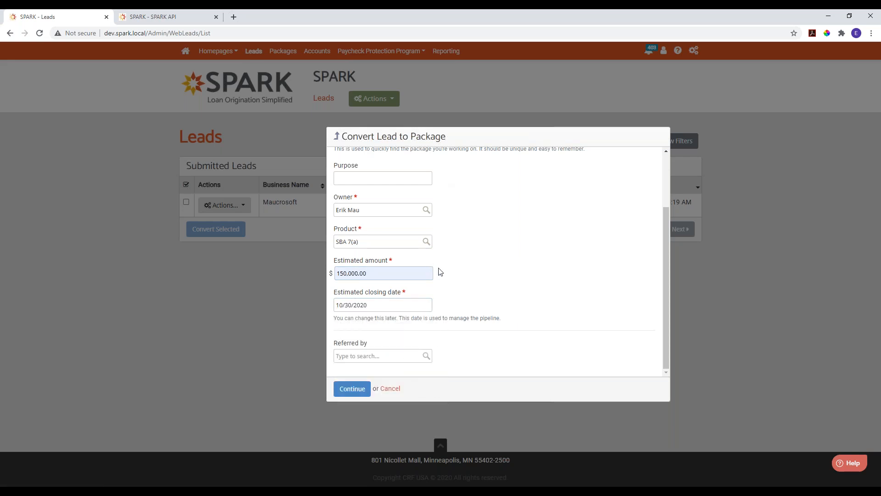
scroll(441, 256, up, 2)
click(345, 390)
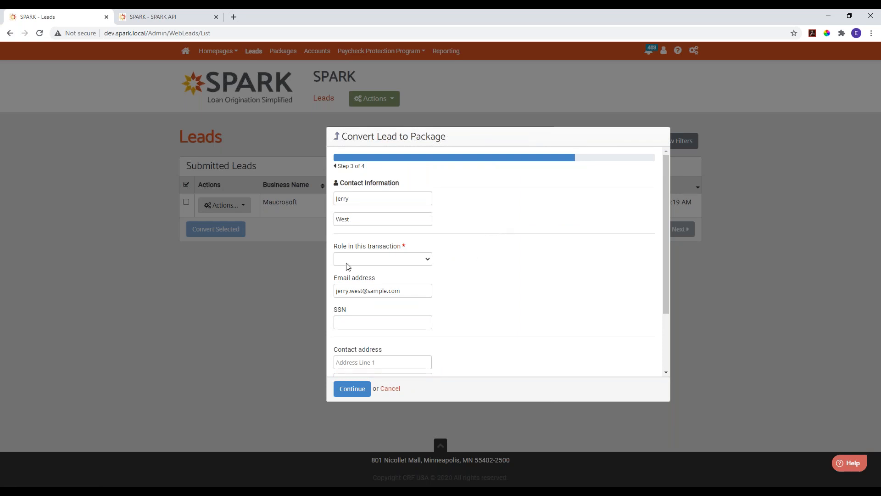
- Set the contact's role in this transaction to None and continue to the information request
click(360, 260)
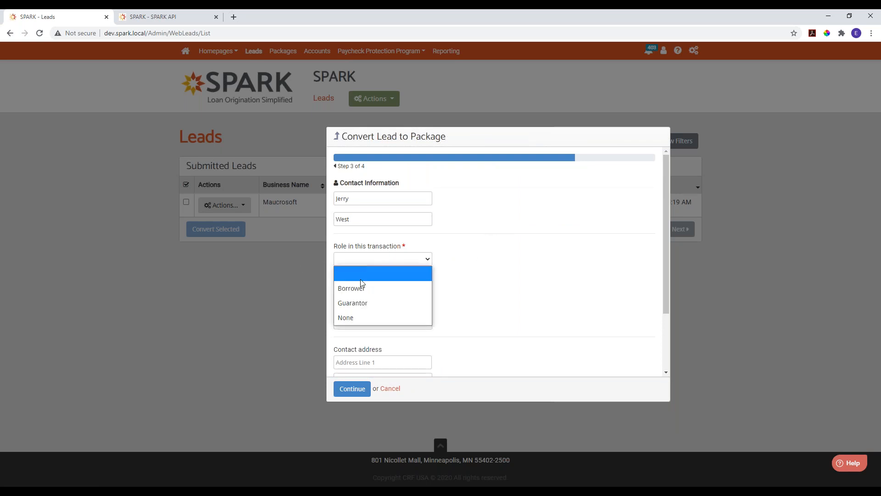
click(351, 318)
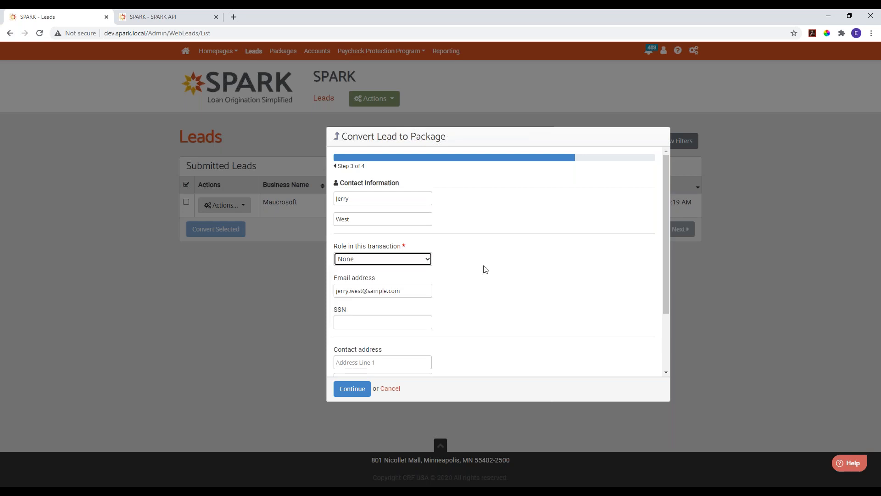
click(352, 390)
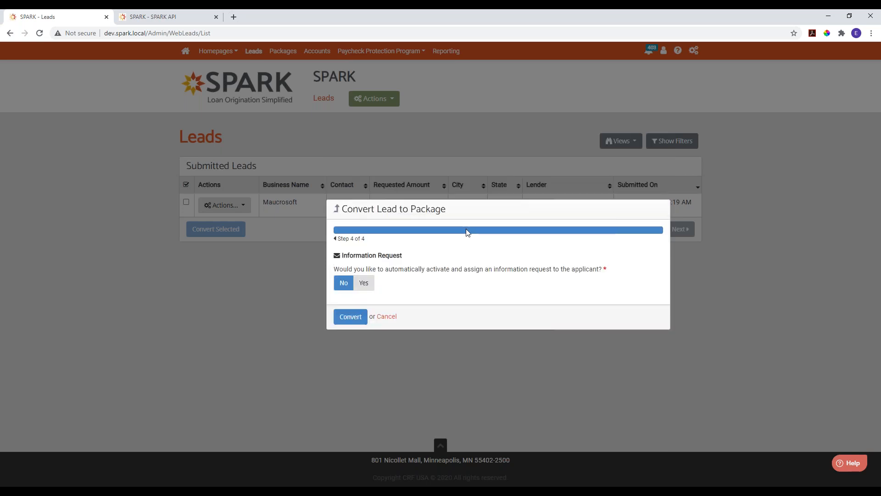
- Choose to automatically assign the Full Loan Application information request to the applicant, and convert the lead
click(364, 282)
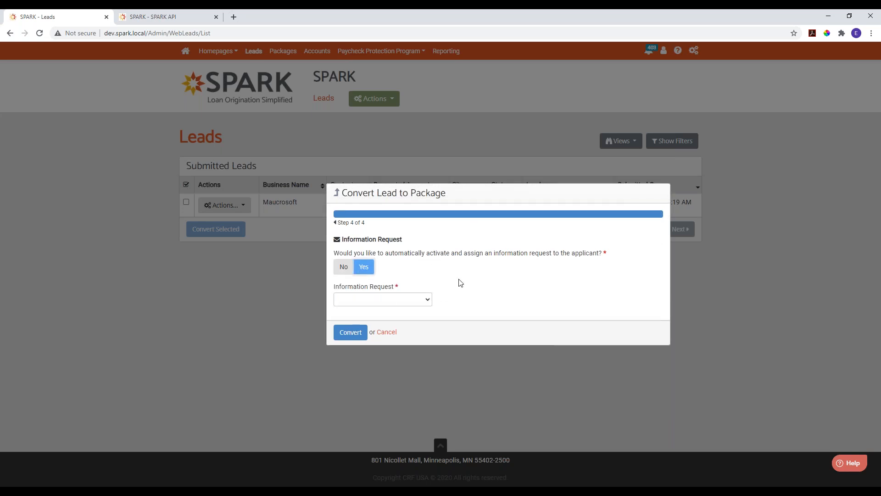
click(395, 300)
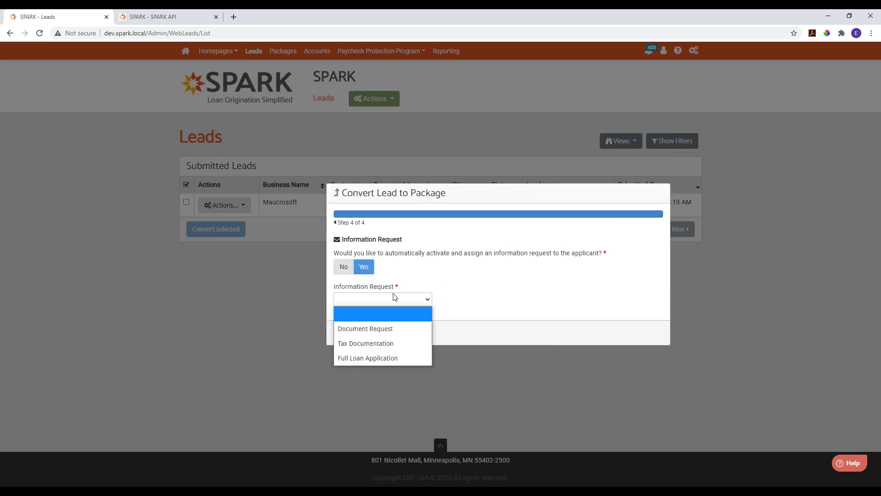
click(360, 357)
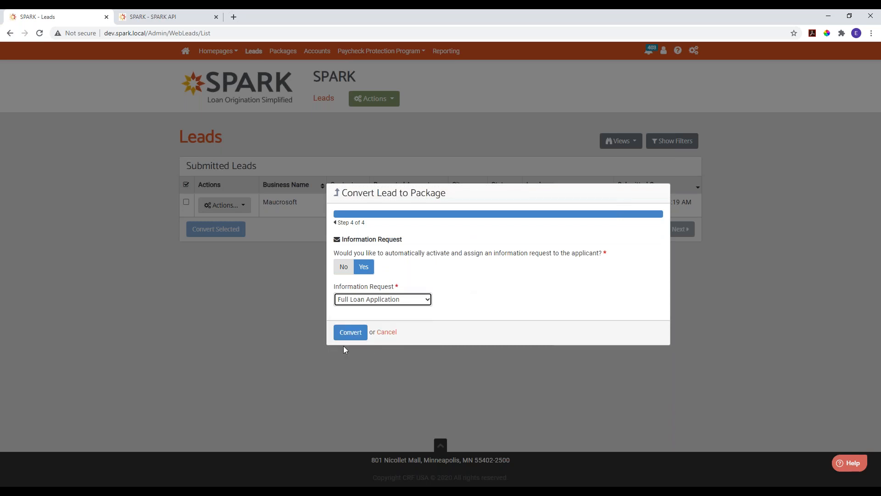
click(349, 334)
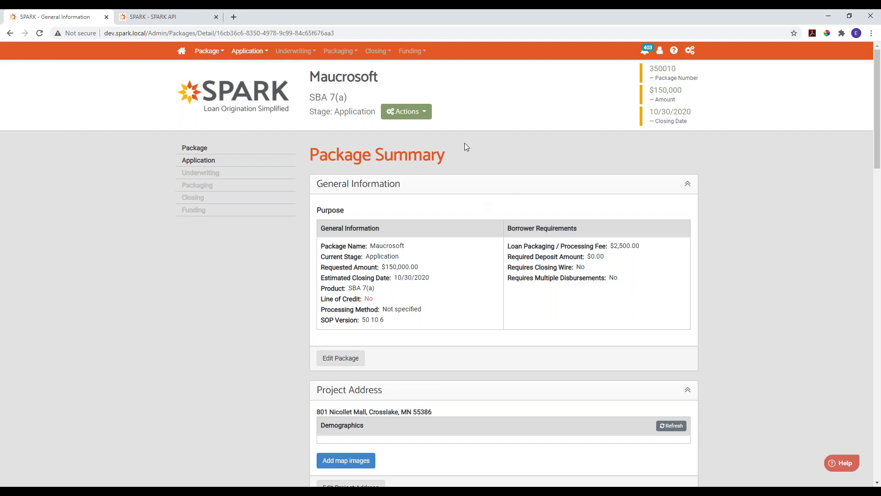
- Add a new business with the legal name Great Testing to the Maucrosoft package's businesses
click(208, 149)
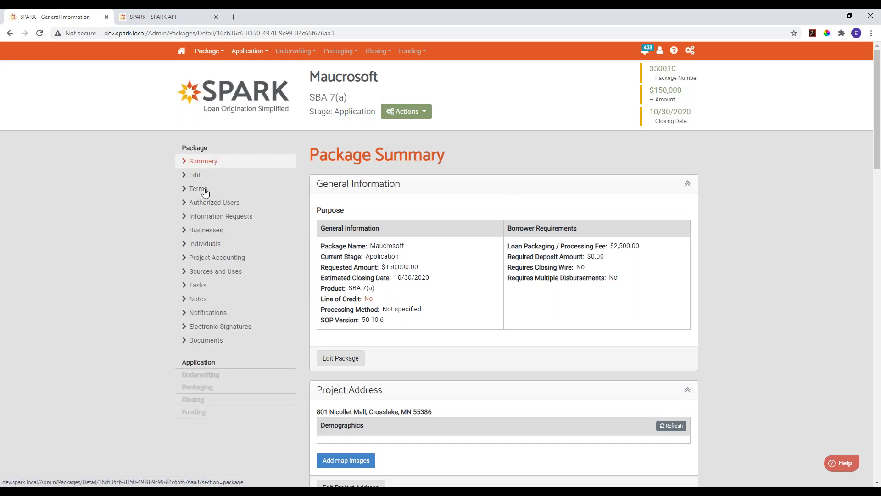
click(205, 230)
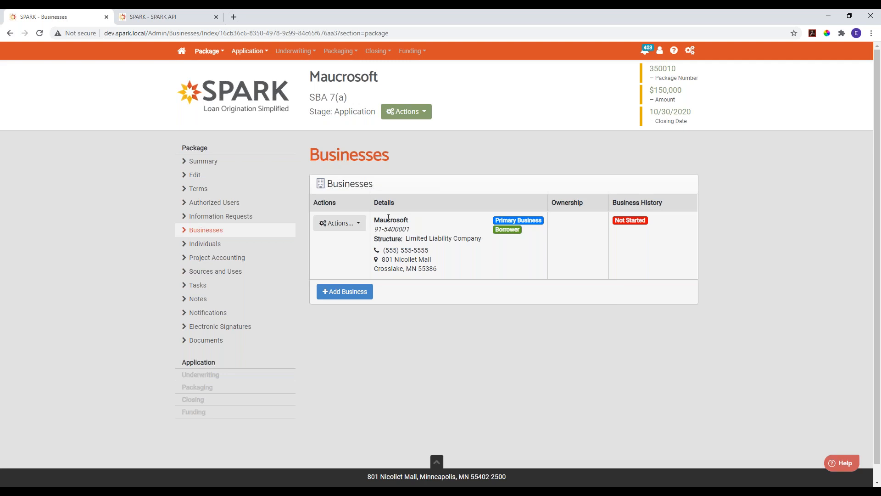
click(331, 293)
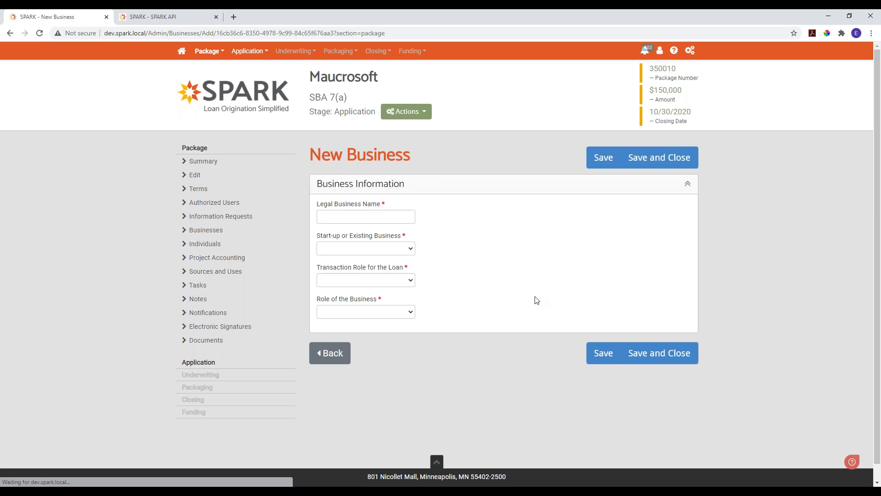
click(378, 214)
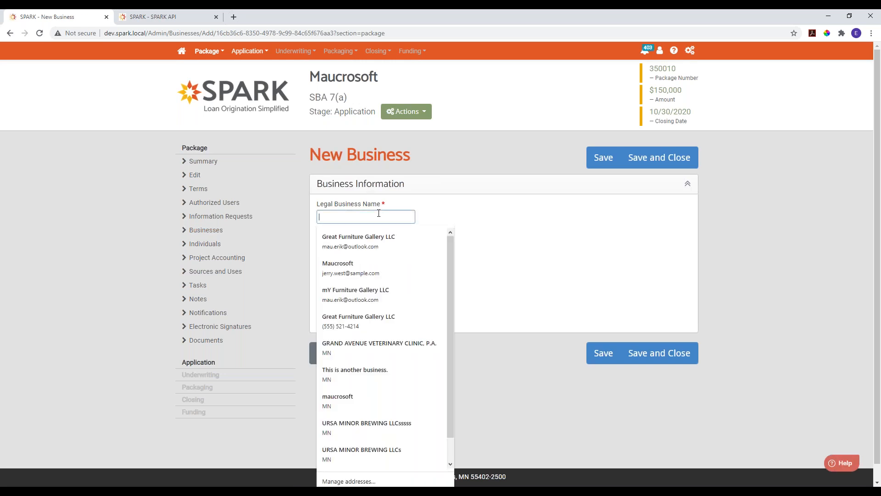
text(Great)
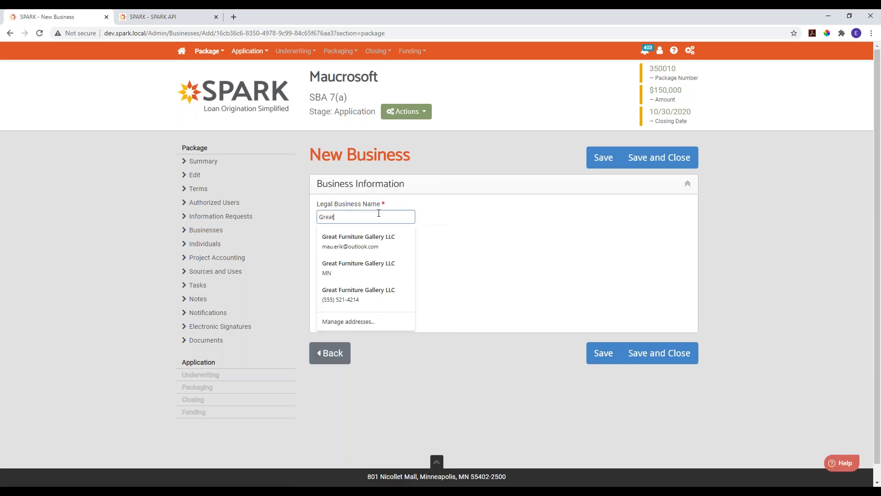
text( Testing)
key(Tab)
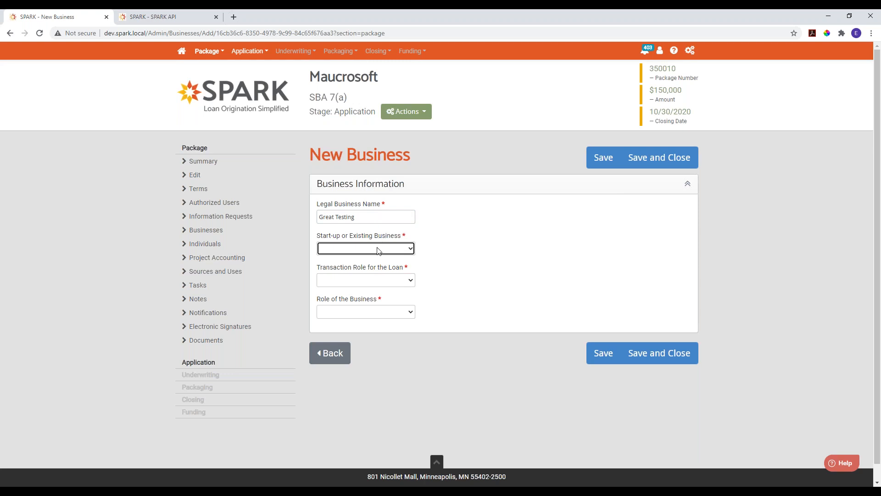
- Classify Great Testing as an Existing Business with transaction role Borrower and business role Operating Company
click(376, 247)
click(365, 277)
click(382, 284)
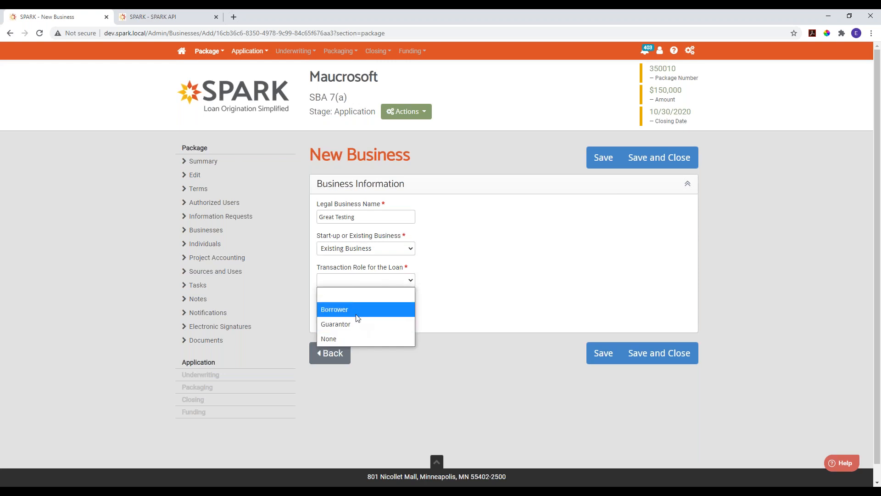
click(361, 306)
scroll(441, 317, down, 3)
click(404, 207)
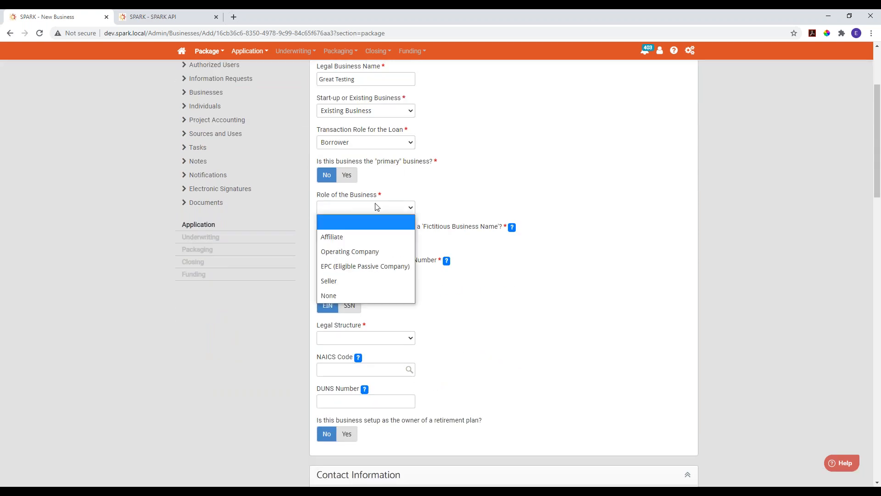
click(357, 250)
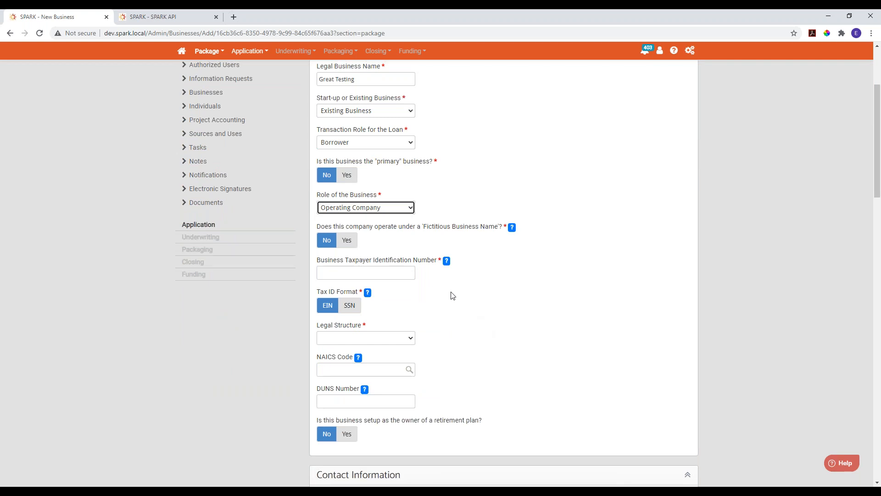
- Enter the business taxpayer identification number, set the legal structure to S Corporation, and save and close the new business
click(319, 271)
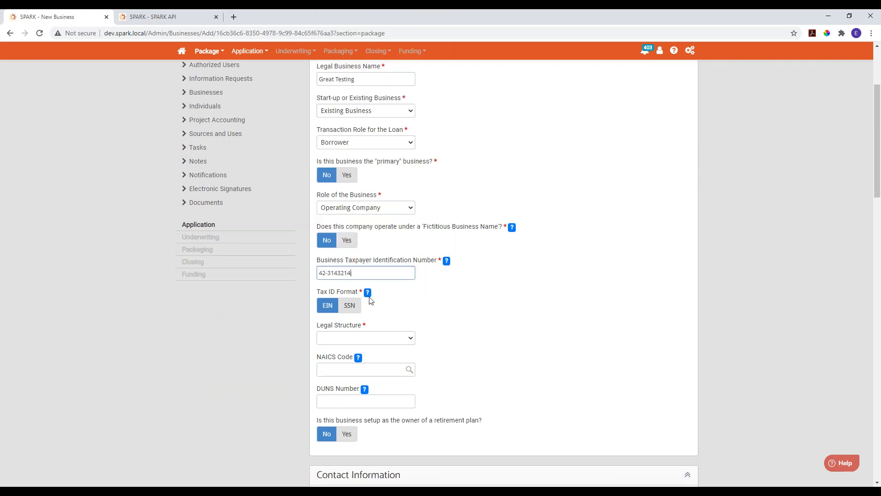
click(373, 340)
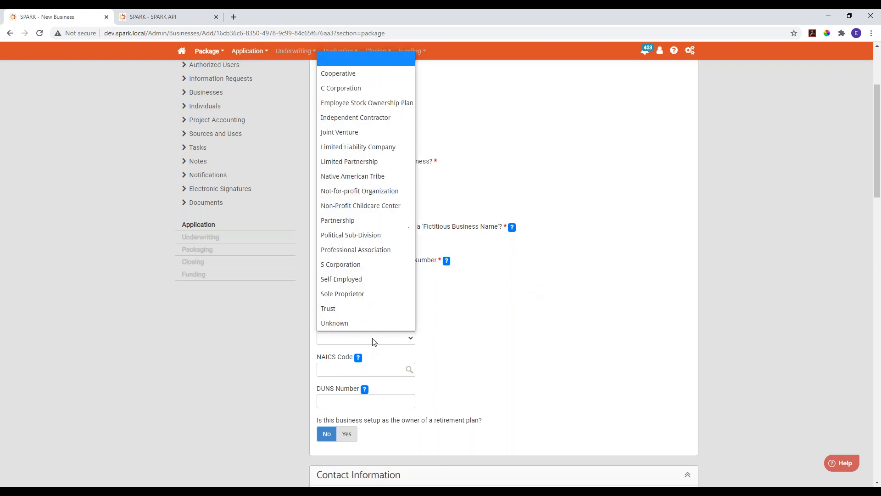
click(358, 265)
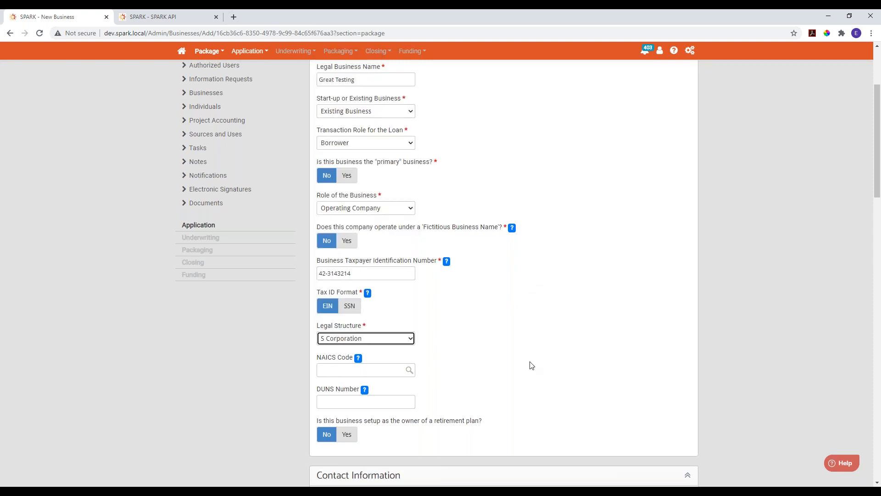
scroll(530, 366, up, 3)
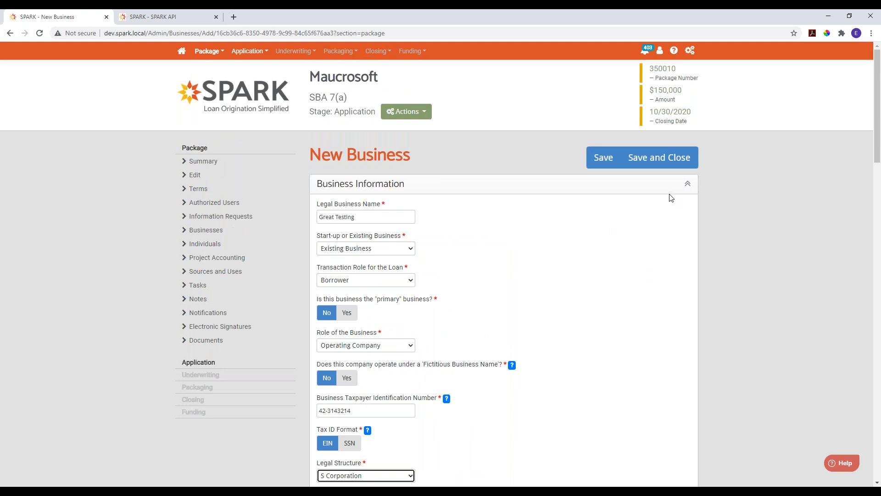
click(656, 165)
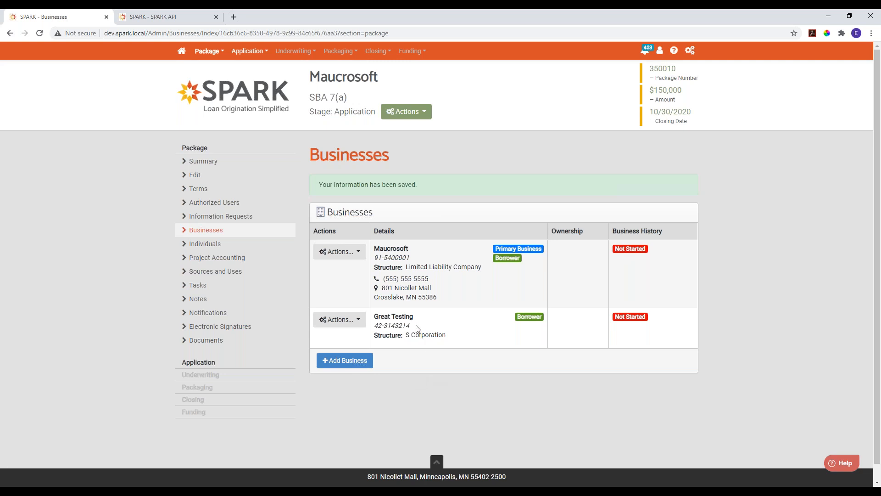
drag(373, 316, 409, 315)
click(429, 321)
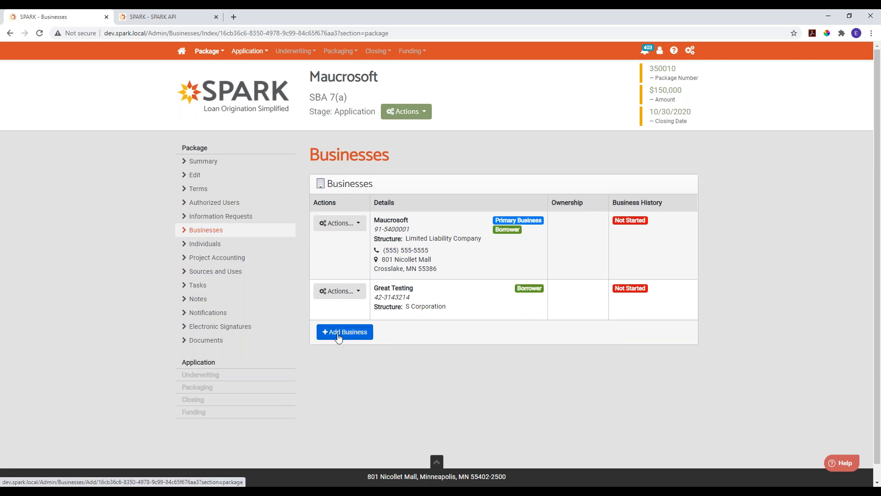
- Add another business by entering the name "big brew" and use the matching existing Big Brewing Company, LLC account
click(338, 337)
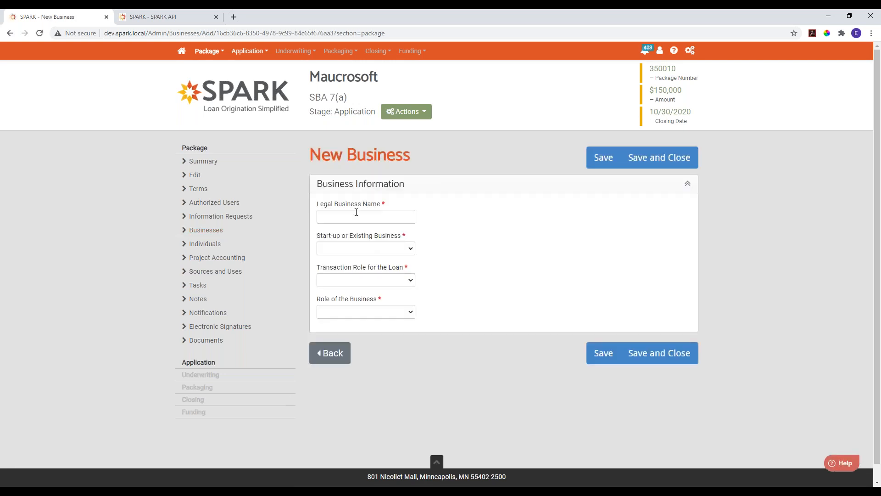
click(356, 212)
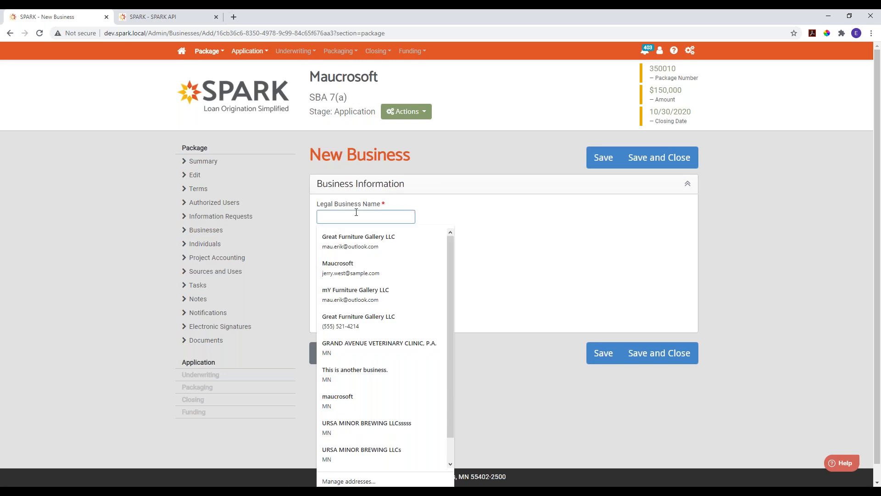
text(big brew)
key(Tab)
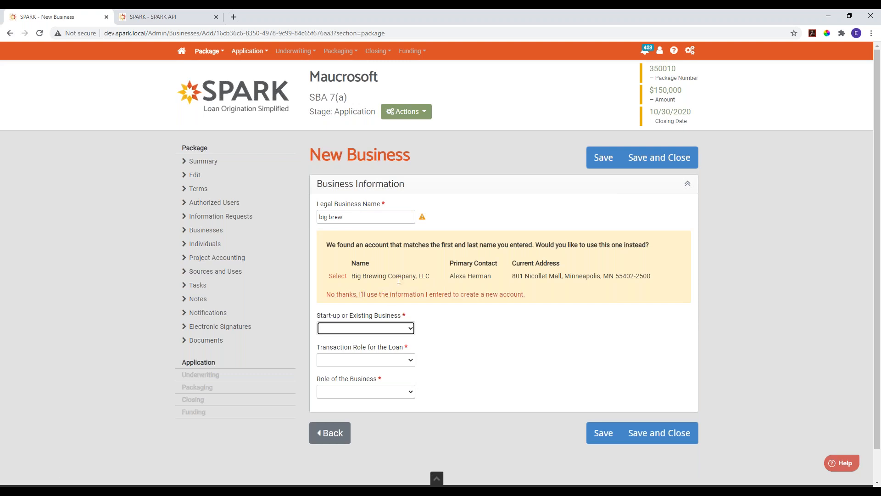
click(338, 277)
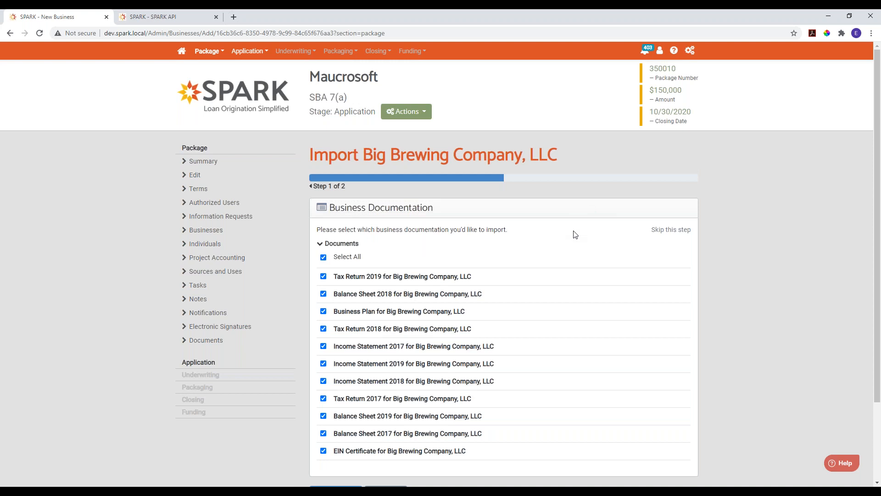
- Import Big Brewing Company, LLC into the package with all its business documents, both owners and all owner documentation
scroll(538, 320, down, 2)
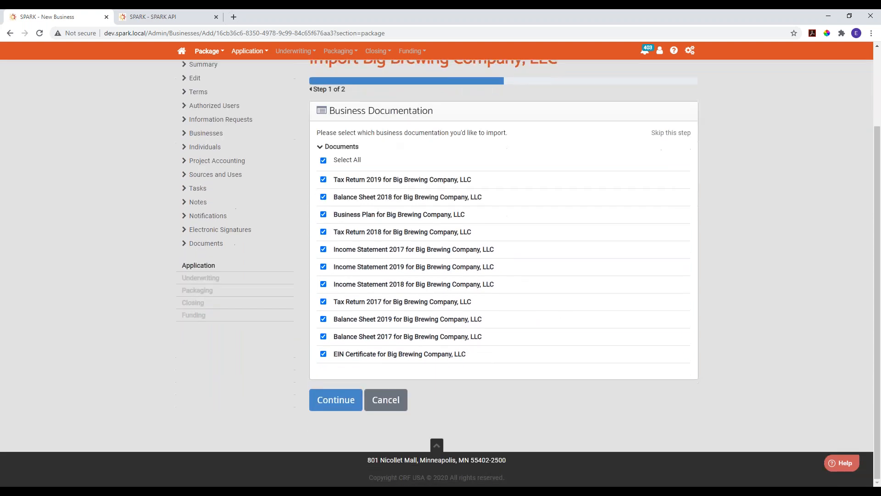
click(334, 404)
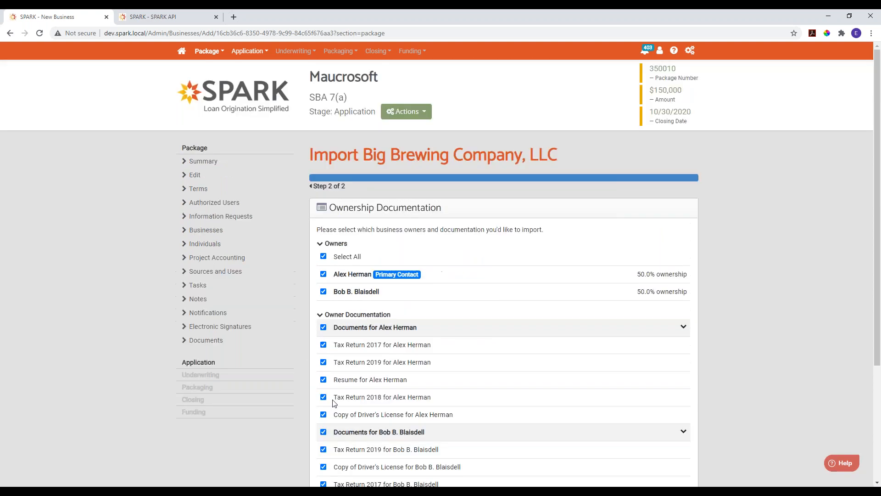
scroll(514, 286, down, 2)
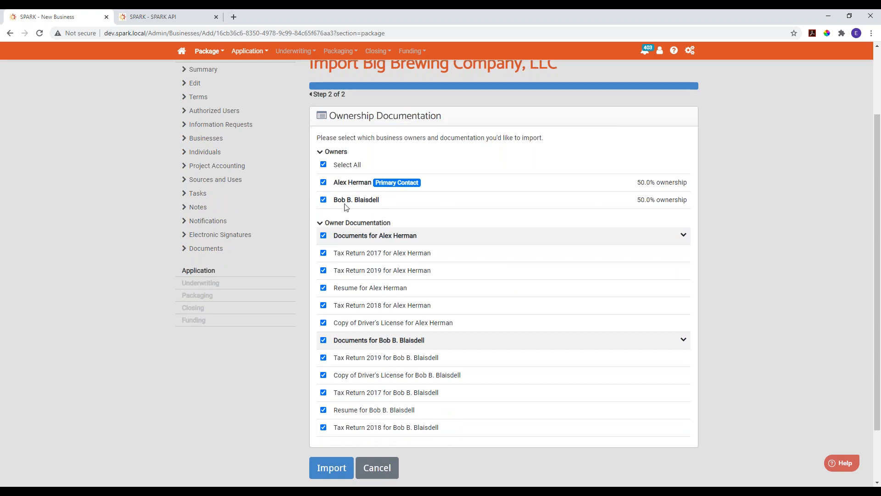
scroll(404, 247, down, 1)
scroll(404, 248, down, 2)
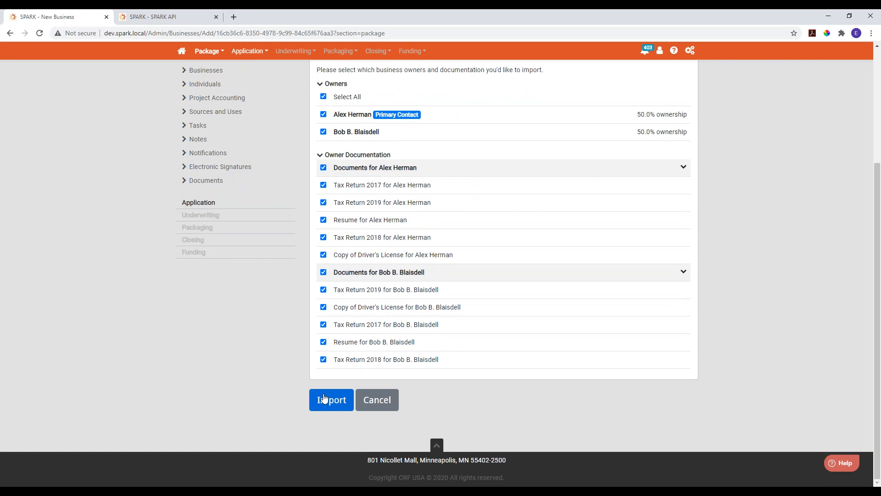
click(327, 405)
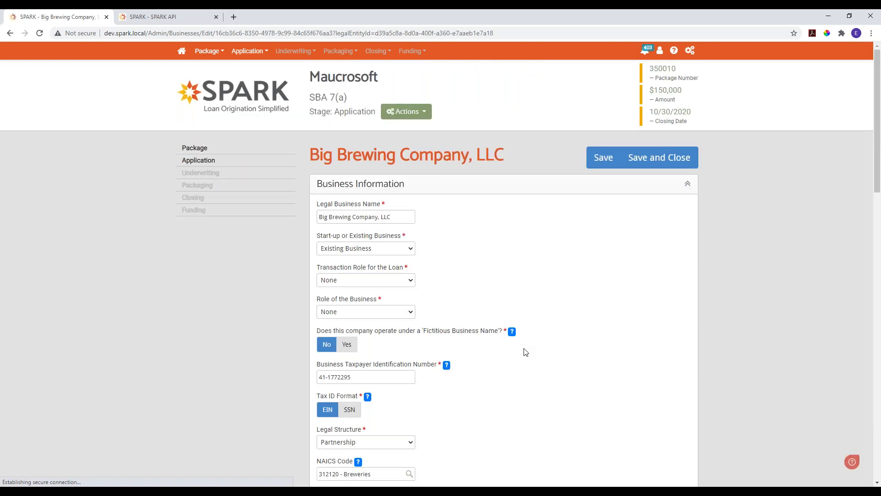
- Set Big Brewing Company, LLC's transaction role to Borrower and its business role to Operating Company, and save and close the business
scroll(543, 364, down, 1)
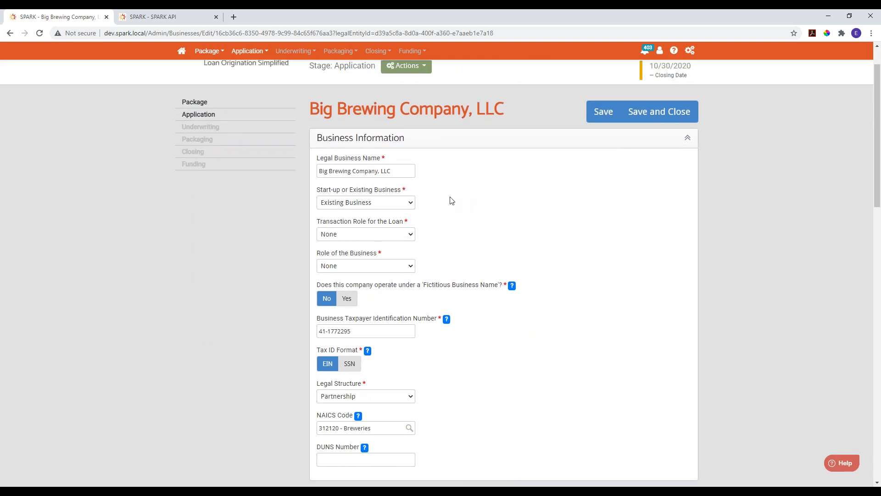
click(365, 235)
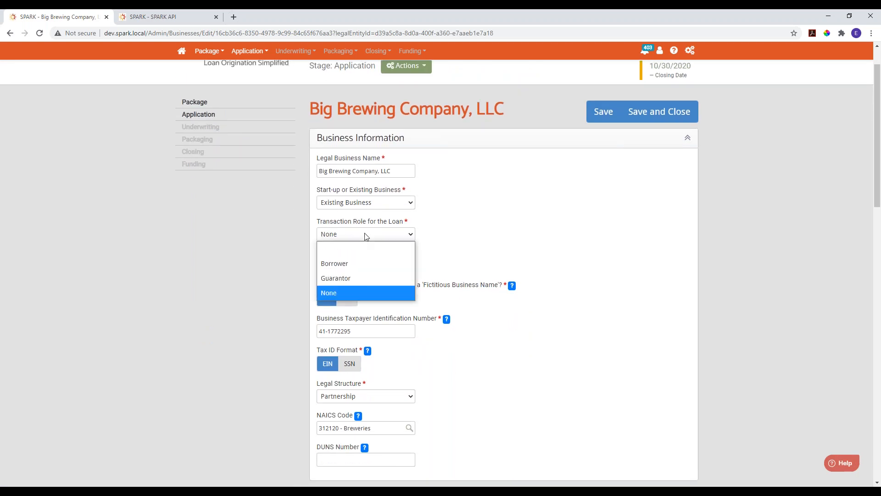
click(329, 265)
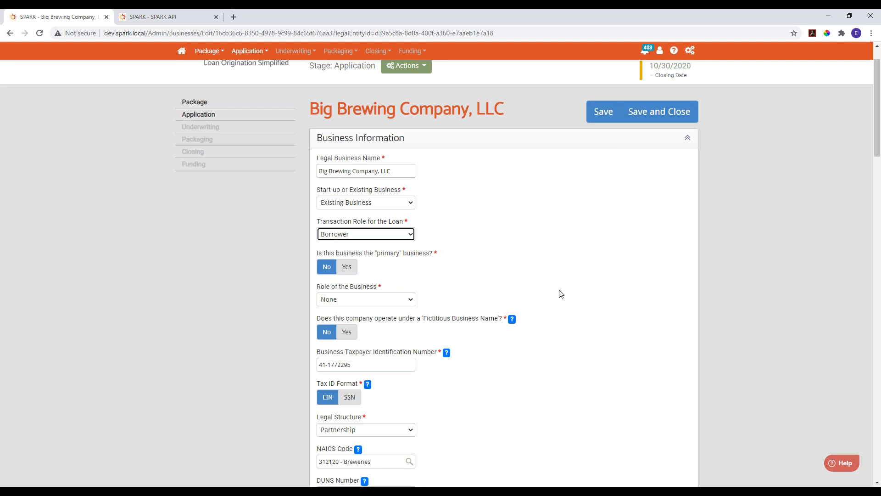
click(373, 300)
click(364, 343)
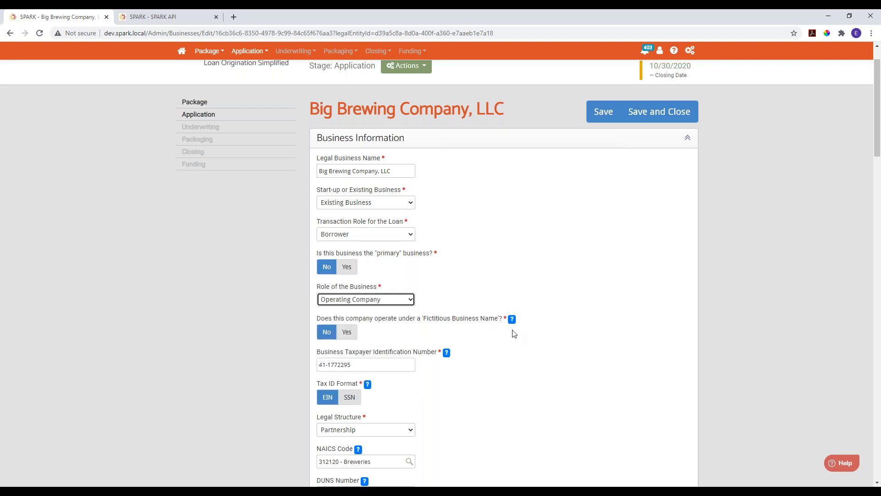
scroll(569, 367, down, 3)
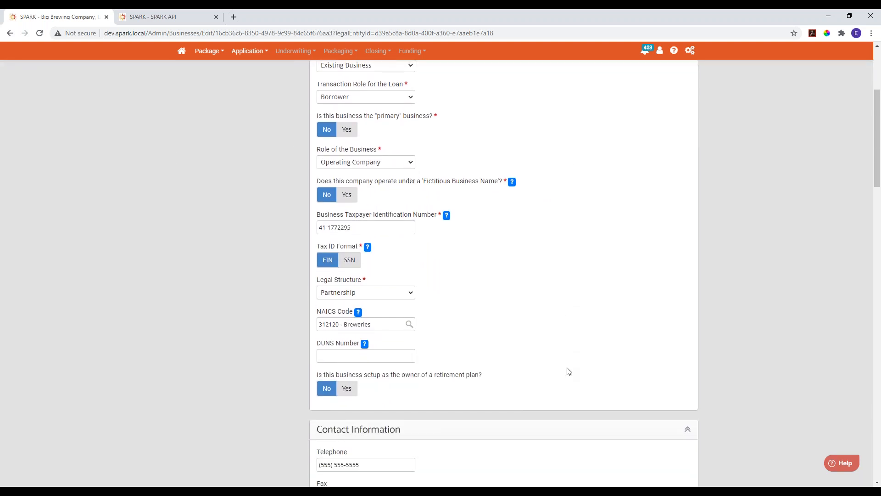
scroll(566, 370, up, 4)
click(660, 157)
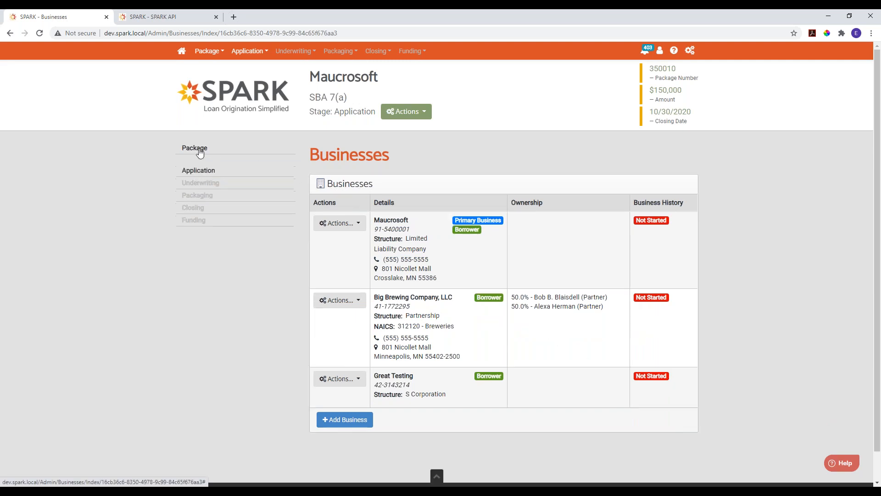
- Add a new individual to the package's individuals and enter the person's first and last name
click(197, 148)
click(199, 250)
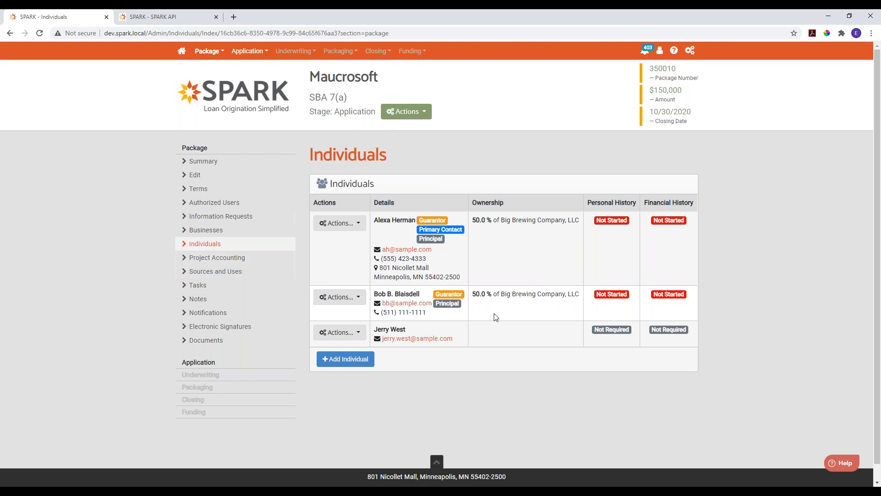
click(335, 362)
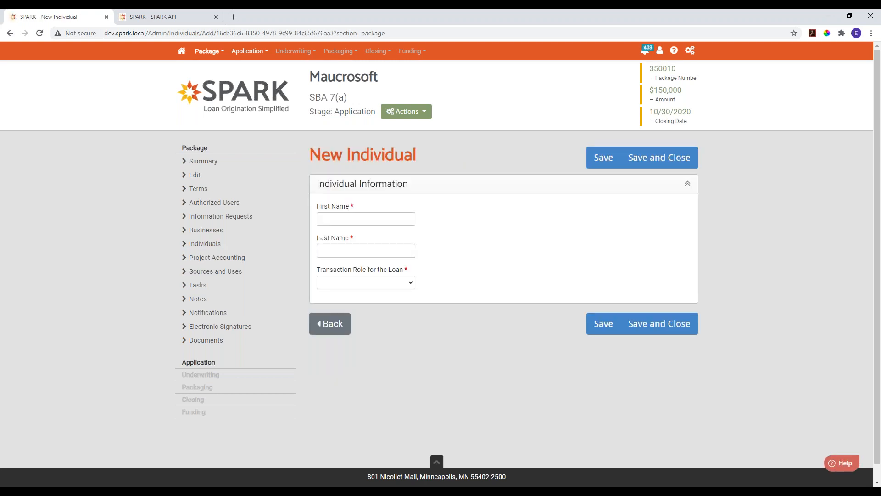
click(332, 217)
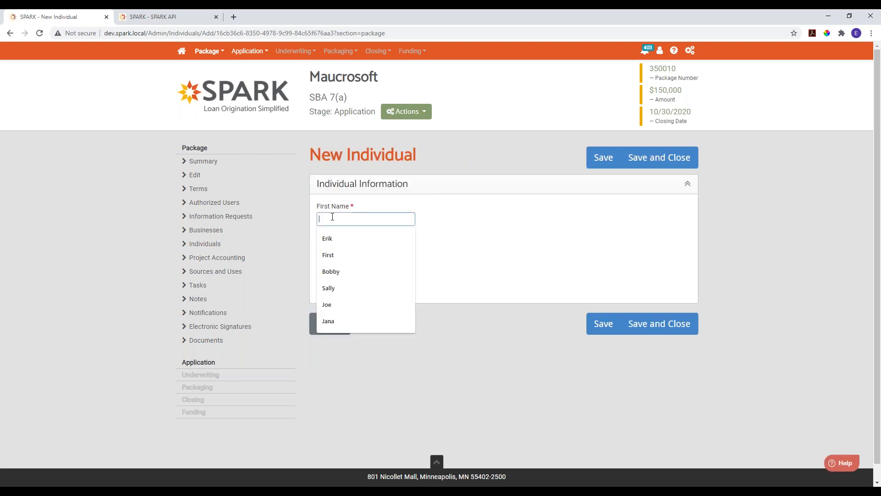
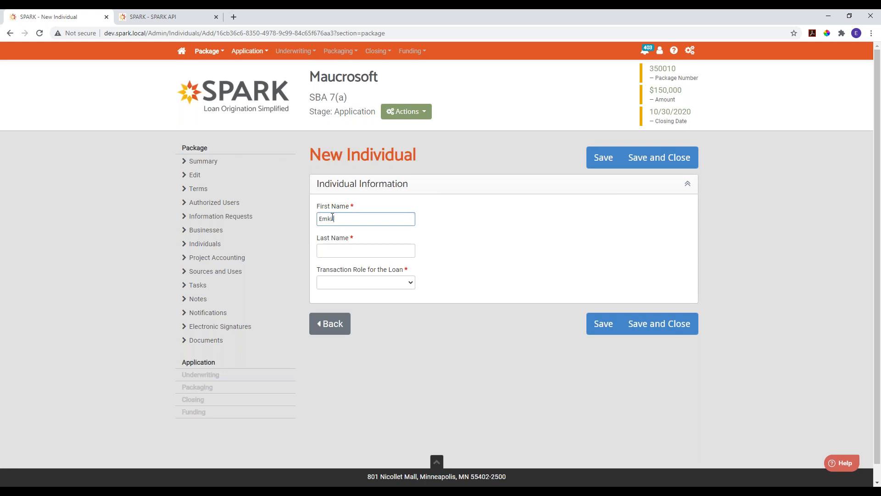
key(Tab)
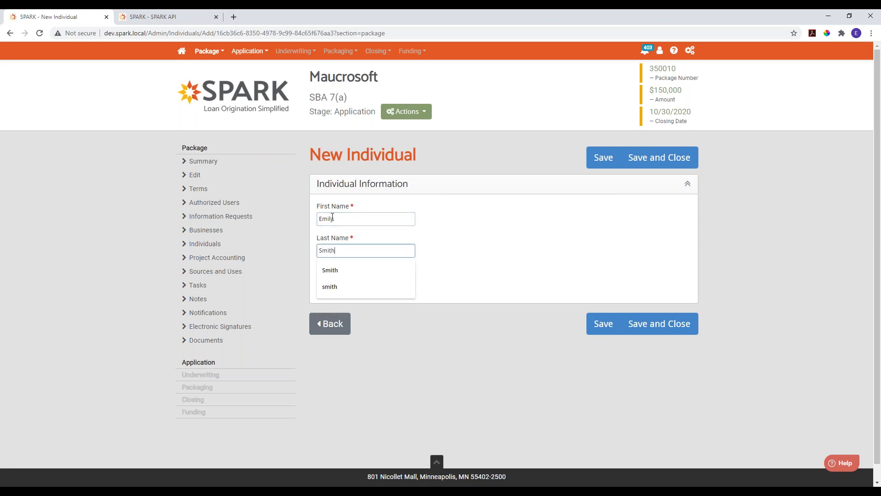
key(Tab)
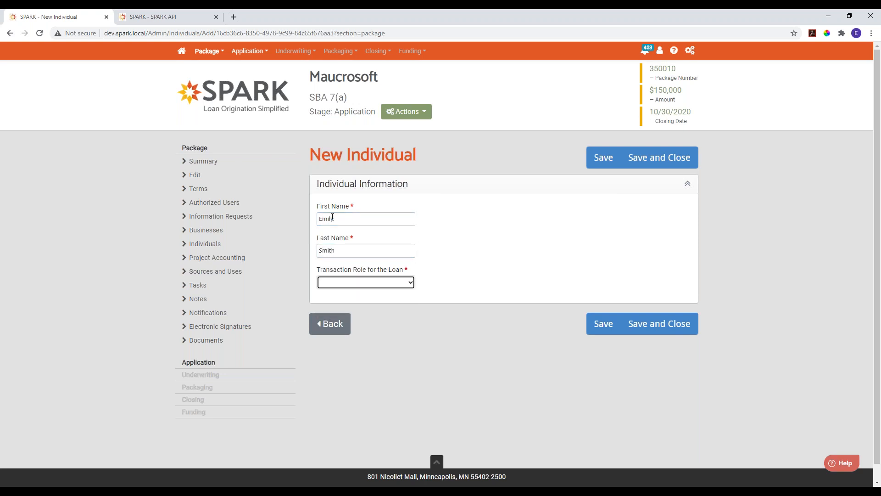
- Make the new individual a Guarantor with a Full Secured guarantee, enter the social security number, and save and close
click(385, 284)
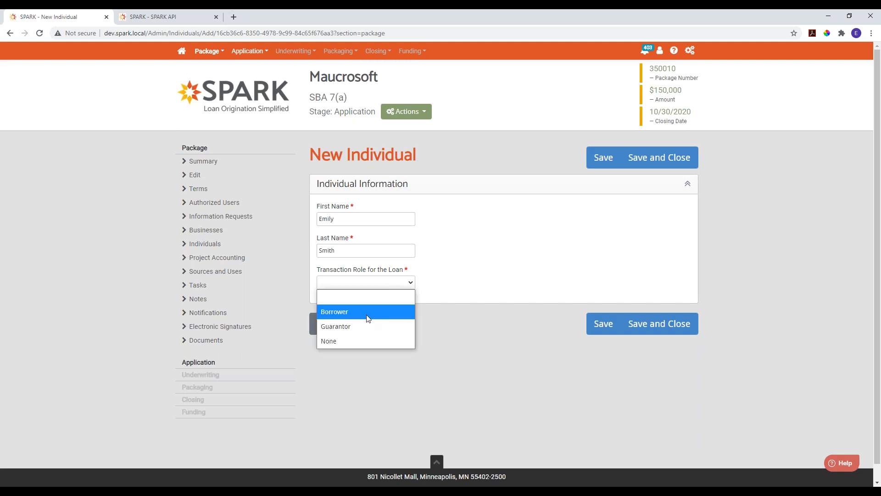
click(335, 330)
scroll(320, 262, down, 1)
click(326, 297)
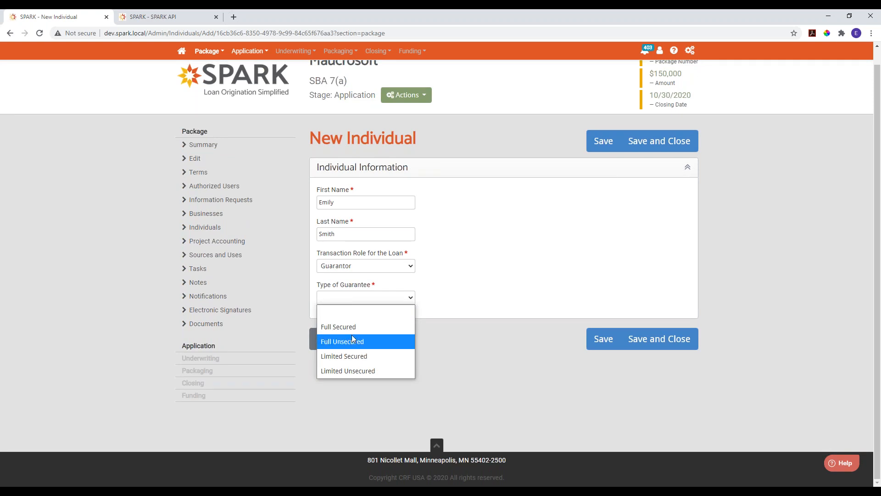
click(347, 326)
scroll(398, 329, down, 1)
scroll(398, 329, down, 2)
click(369, 238)
click(557, 239)
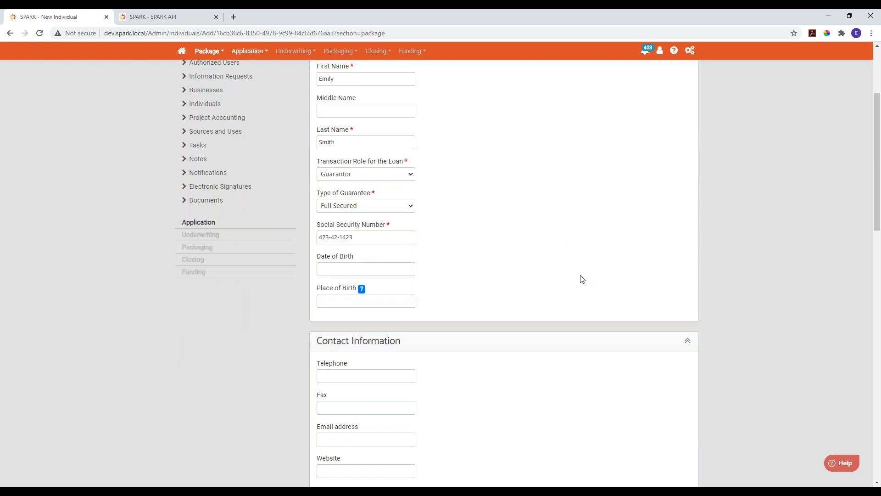
scroll(580, 277, up, 3)
click(655, 160)
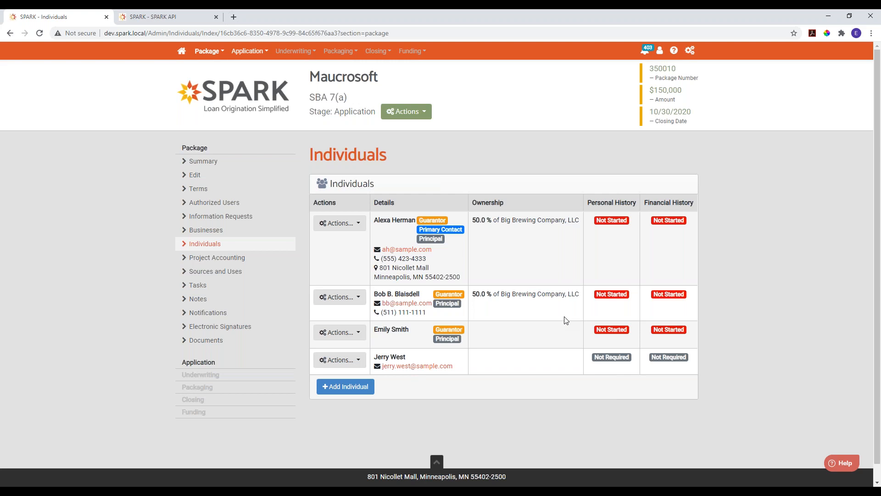
click(336, 389)
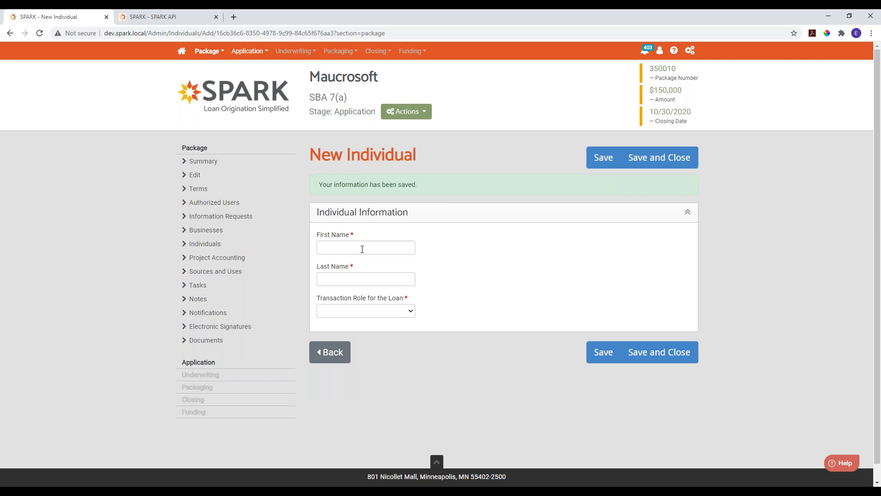
click(362, 249)
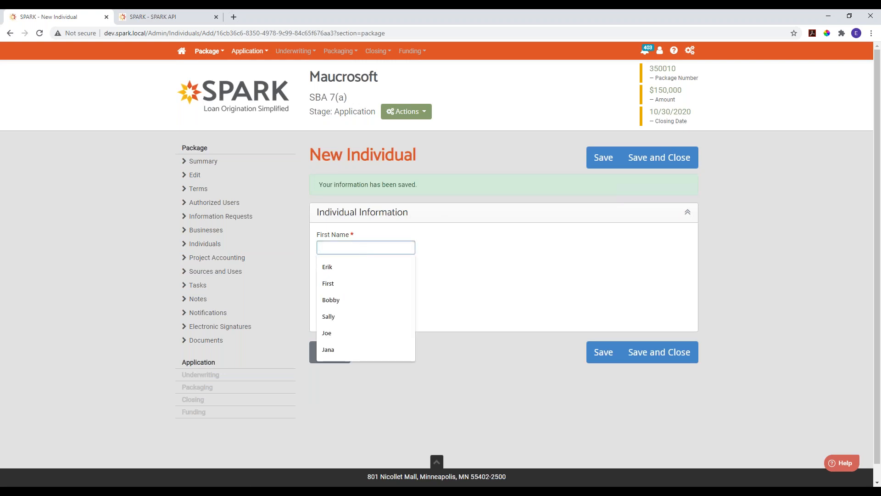
click(373, 368)
click(334, 356)
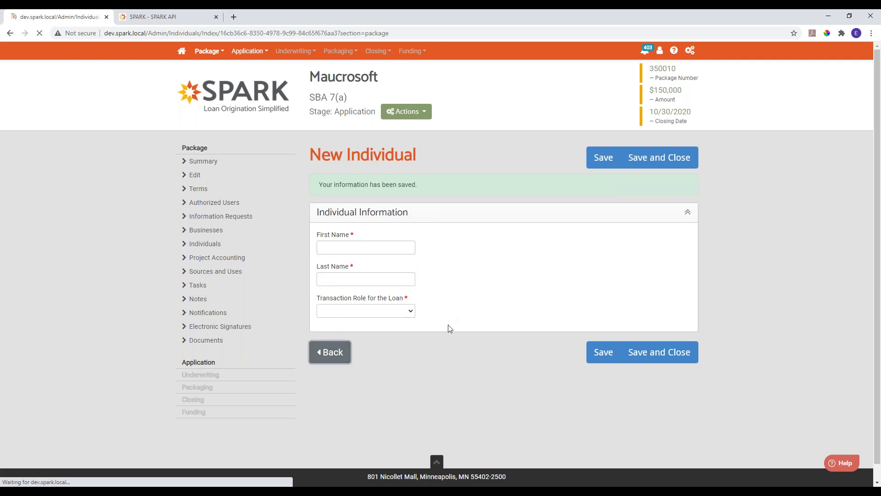
- Delete the primary contact who owns part of Big Brewing Company, LLC from the package's individuals
click(359, 224)
click(342, 311)
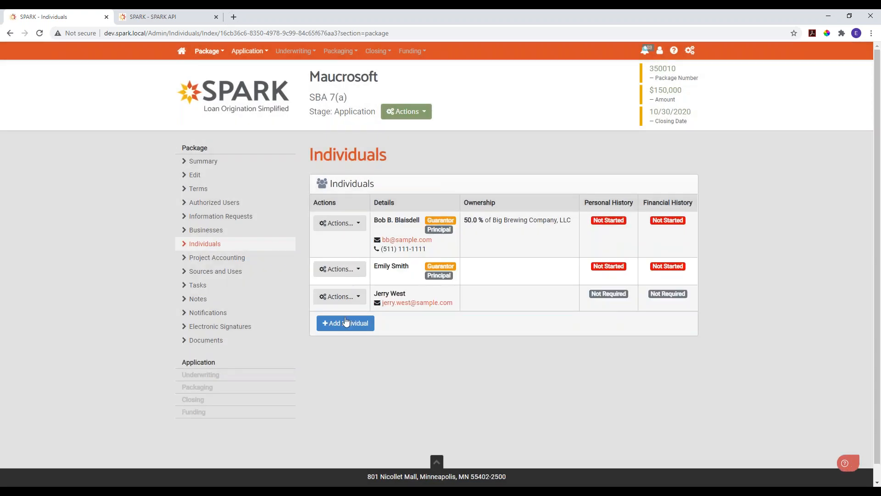
- Add an individual with the deleted owner's first and last name, using the matching existing contact and importing all of its documents
click(346, 322)
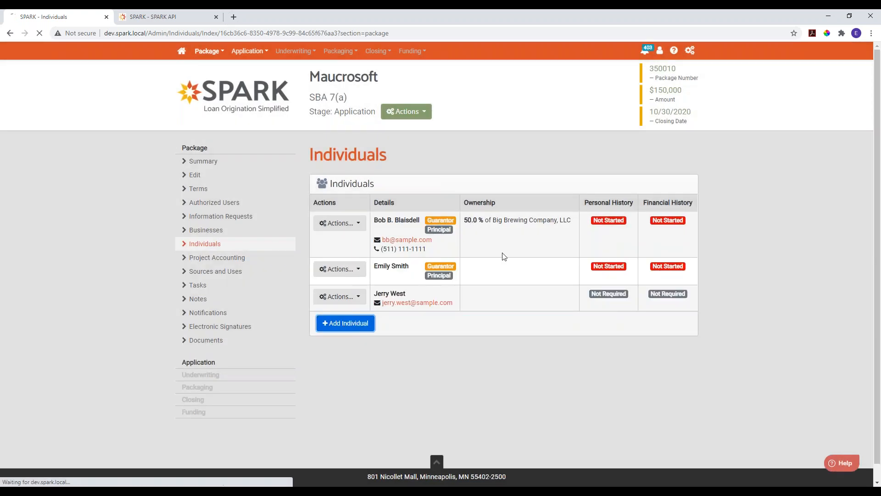
click(357, 219)
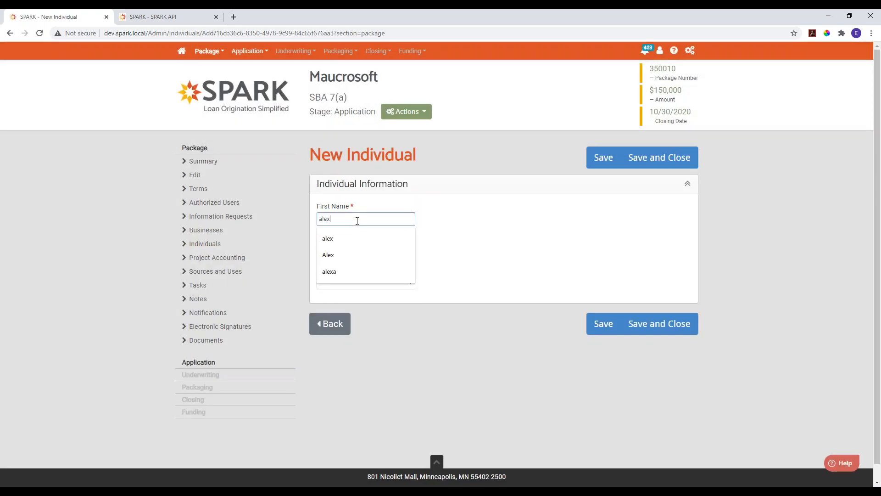
key(Tab)
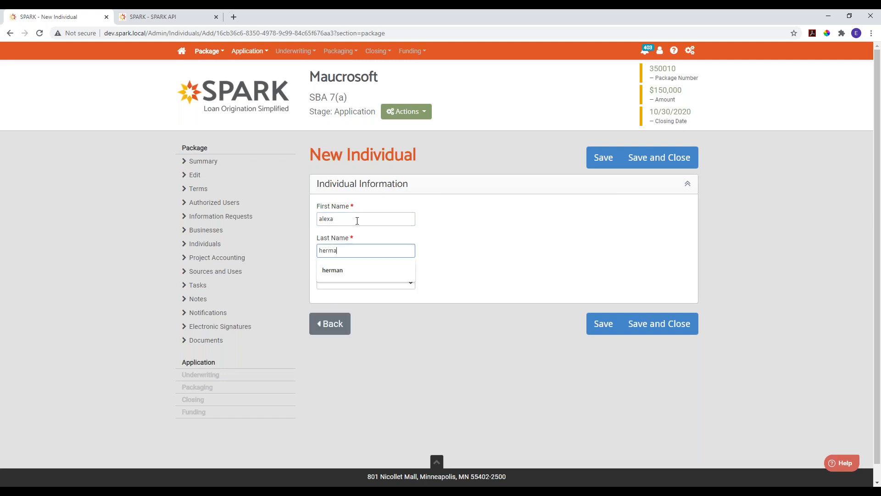
key(Tab)
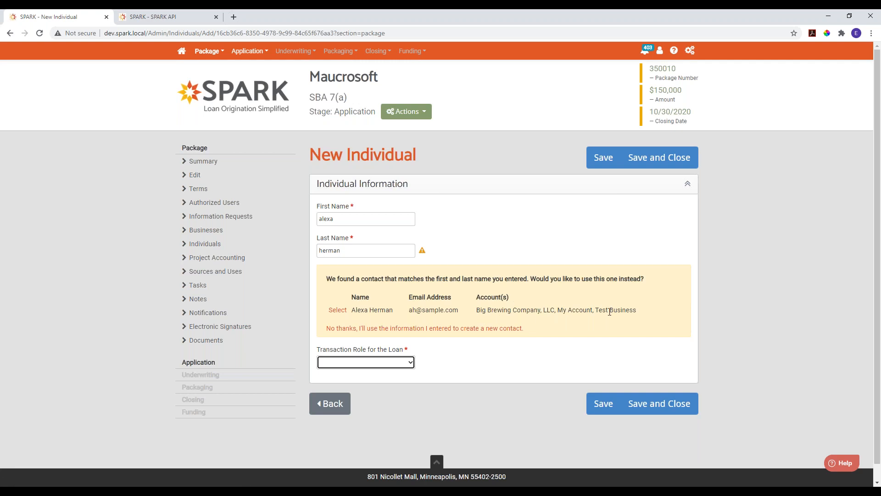
click(338, 310)
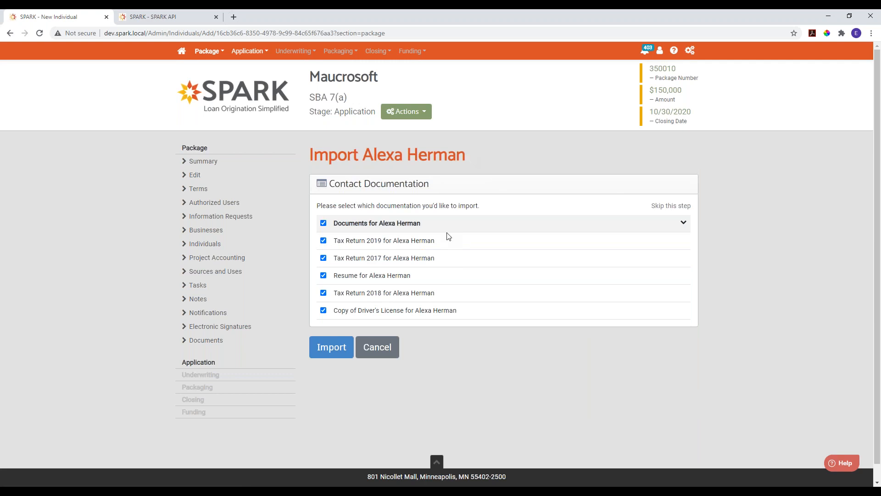
click(330, 351)
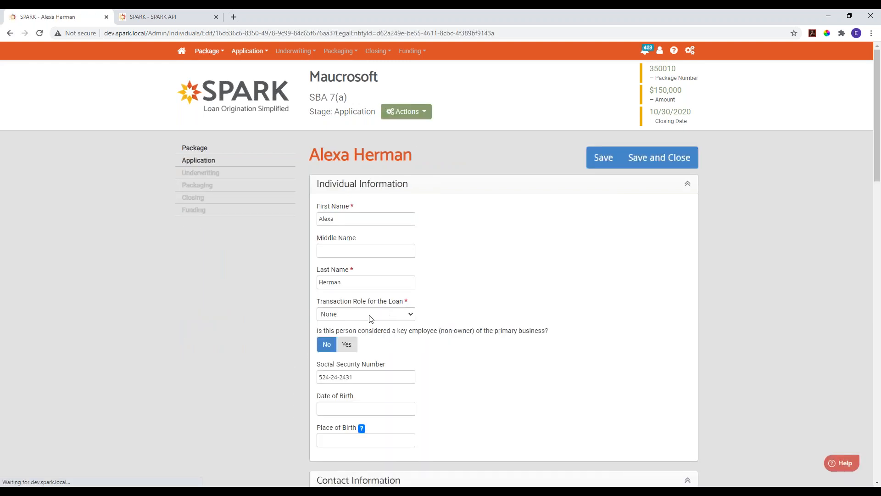
- Set the imported contact's transaction role to Guarantor with a Full Secured guarantee, and save and close the individual
click(365, 314)
click(352, 354)
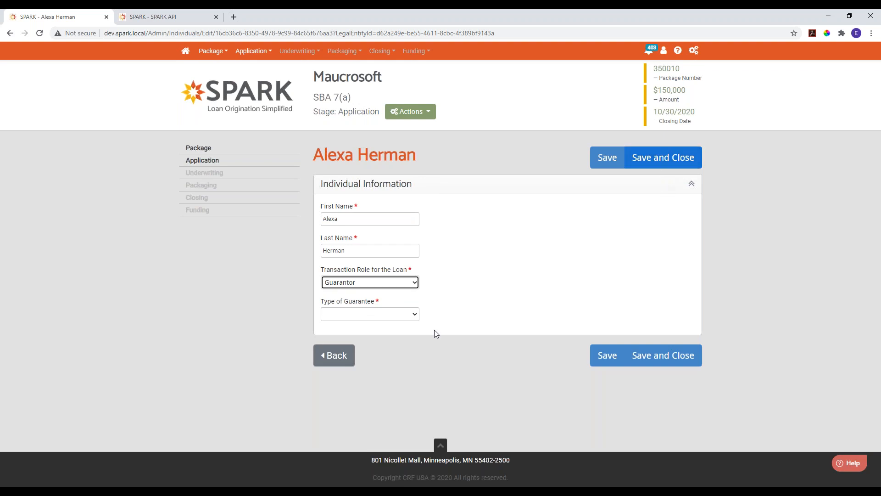
click(404, 315)
click(367, 339)
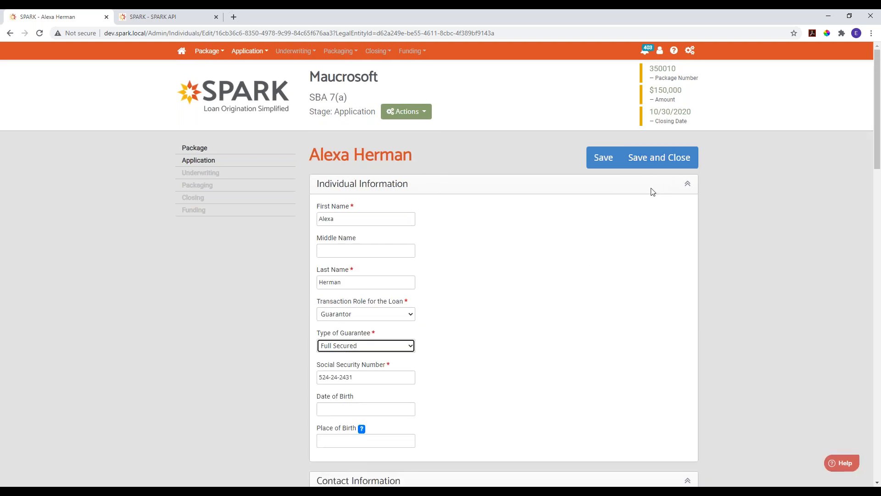
click(659, 173)
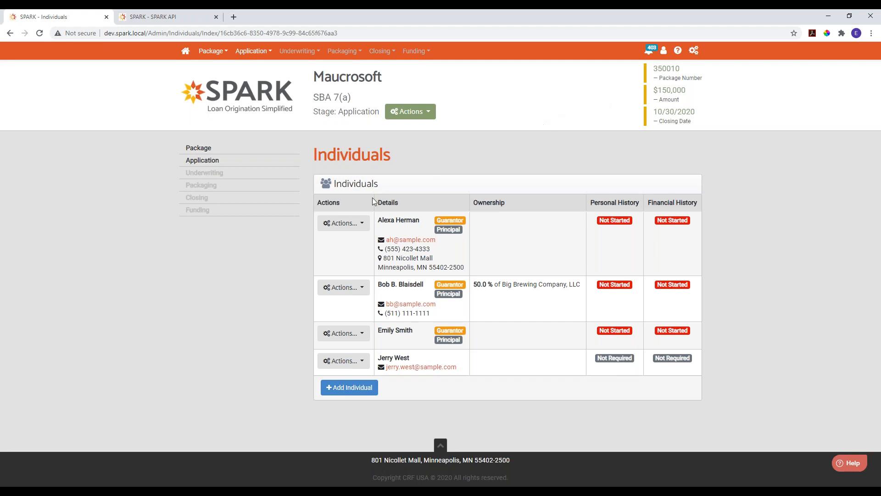
- Open the guarantor with the Nicollet Mall address for editing, try replacing the first name, and undo that global field change
click(351, 224)
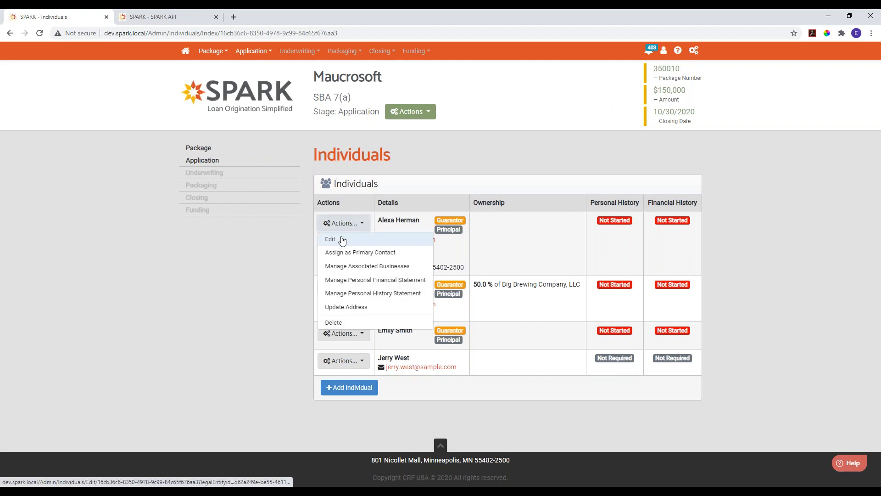
click(342, 240)
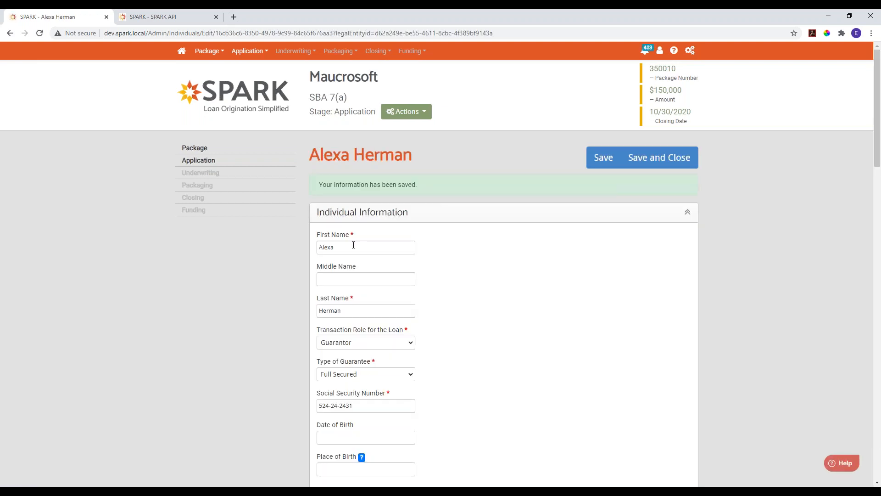
double_click(386, 247)
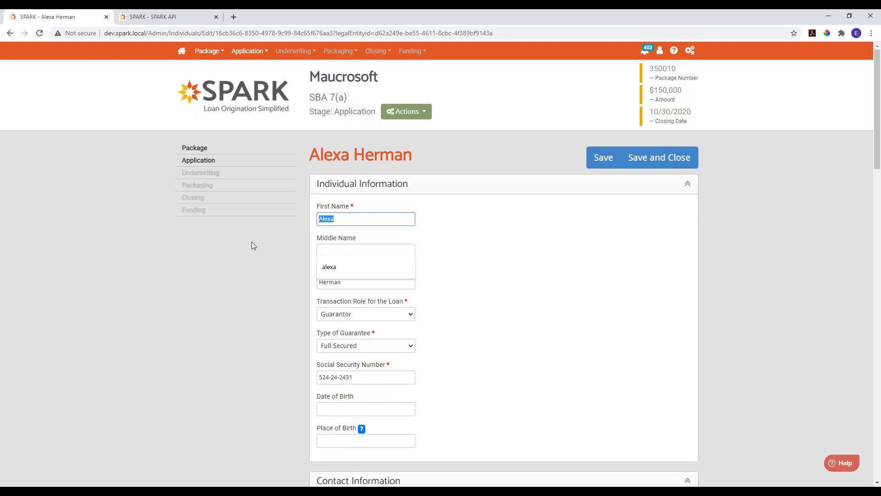
click(472, 243)
click(397, 222)
double_click(396, 222)
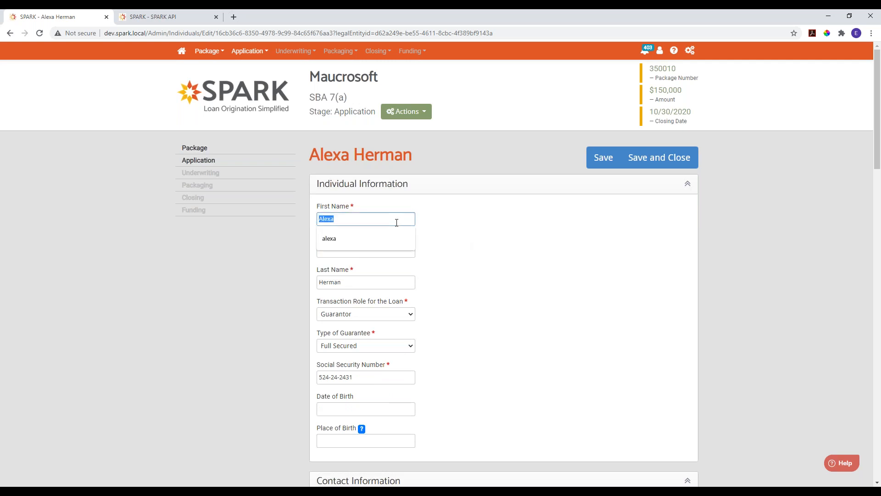
text(Todd)
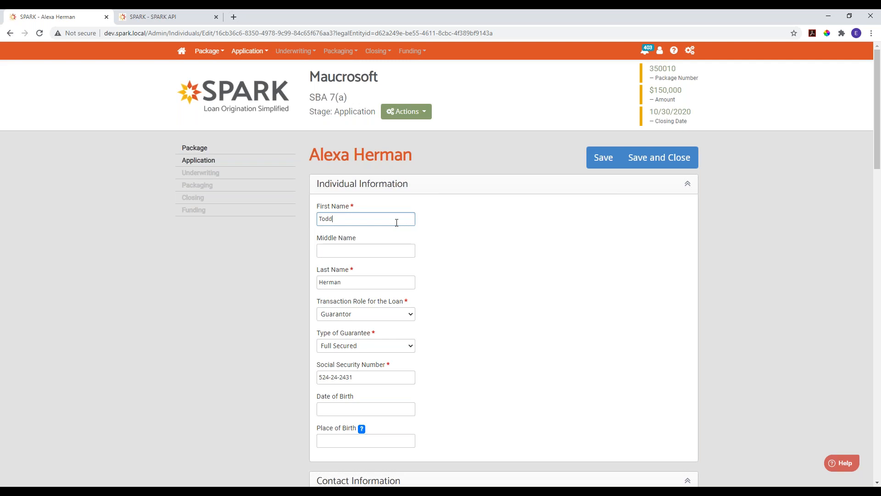
key(Tab)
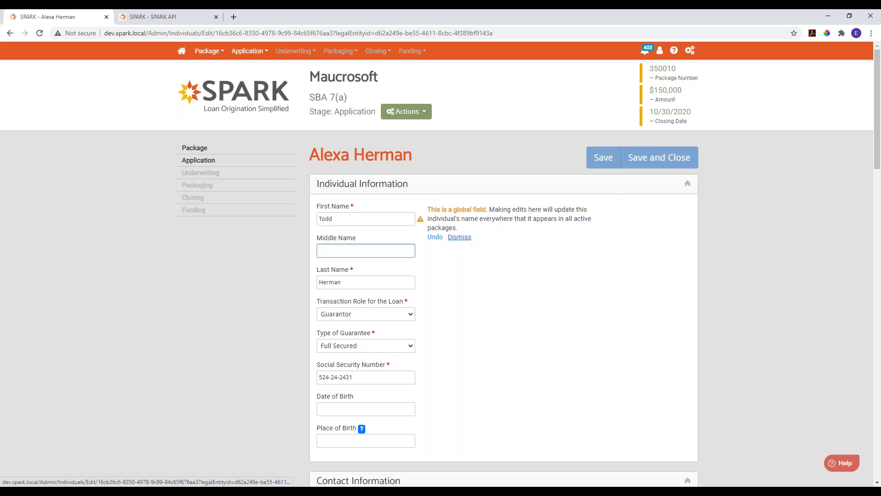
click(434, 238)
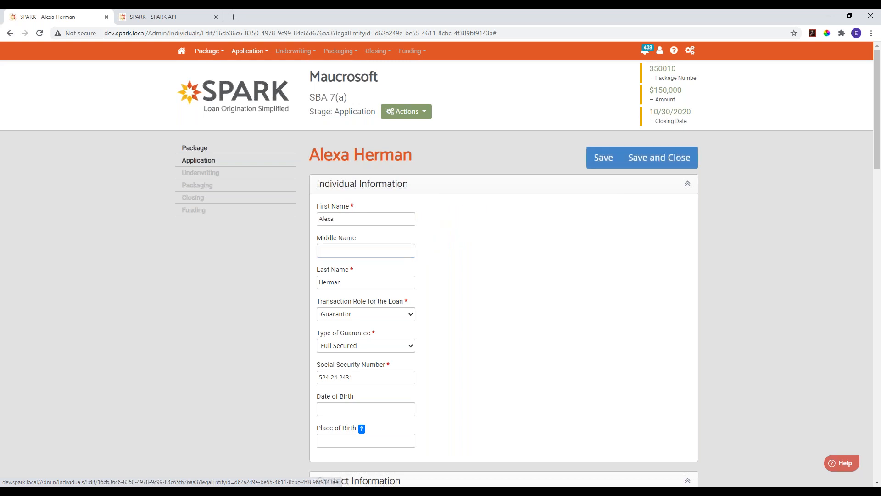
- Replace the individual's first name, dismiss the global field warning, and save and close the individual
double_click(357, 221)
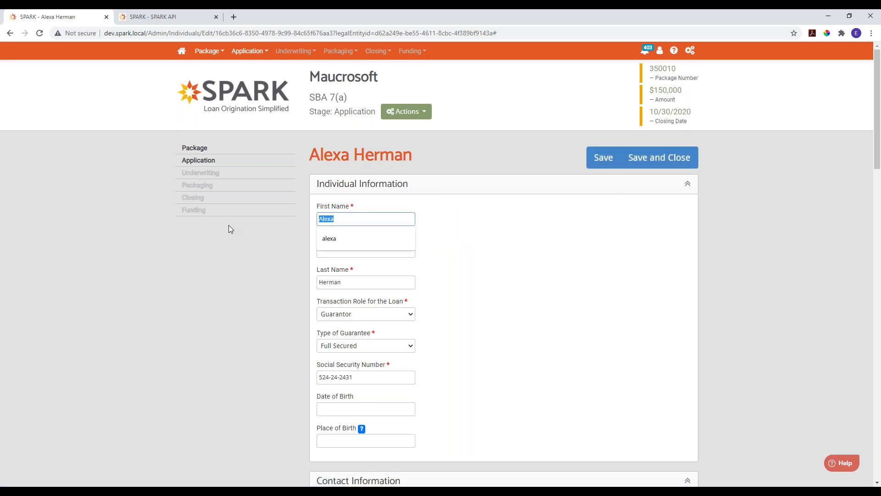
text(Todd)
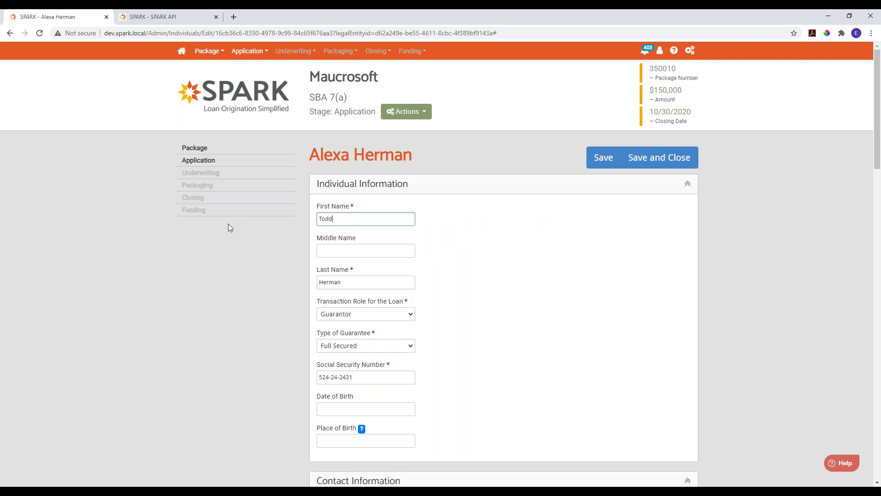
key(Tab)
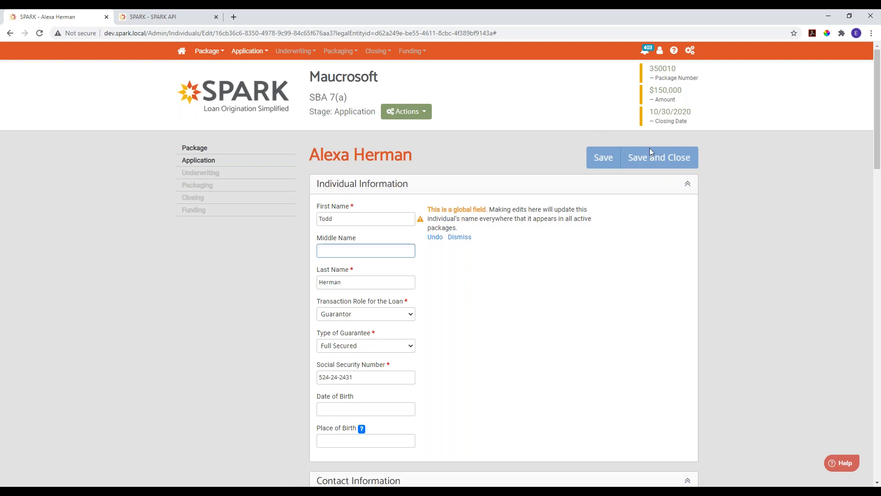
click(468, 238)
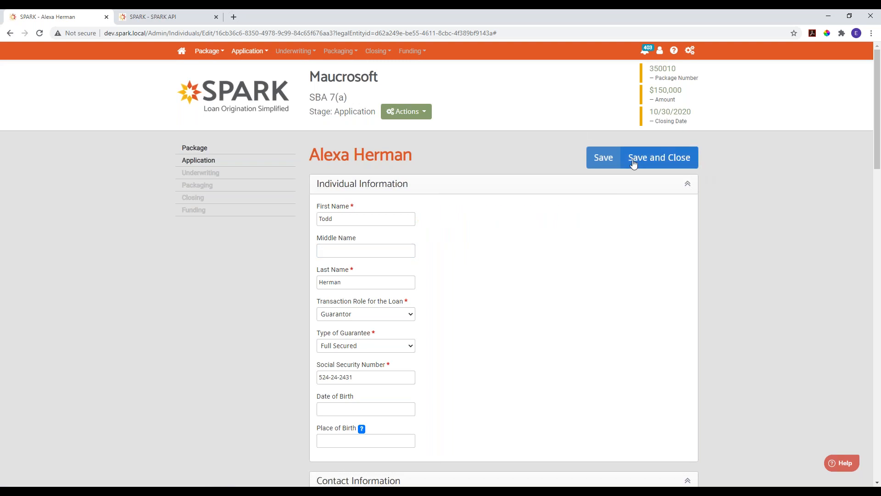
click(664, 156)
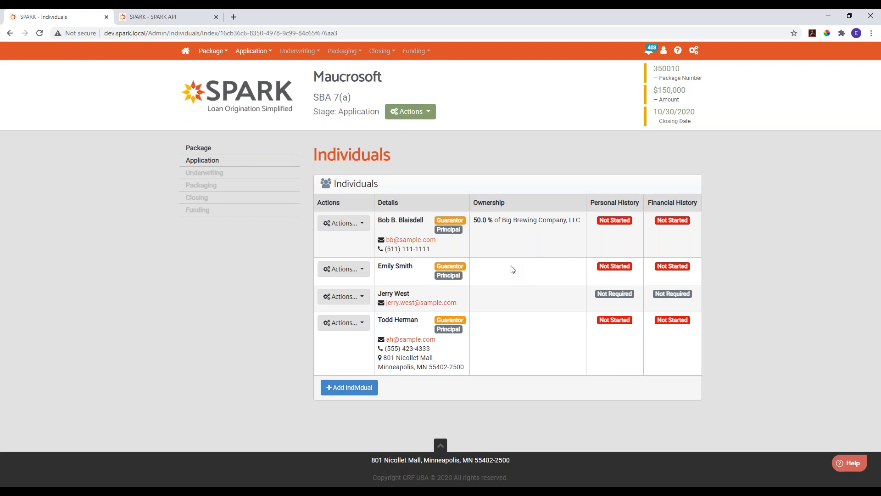
- Edit the package's primary business, set its legal business name to Microsoft, and dismiss the global field warning
click(206, 149)
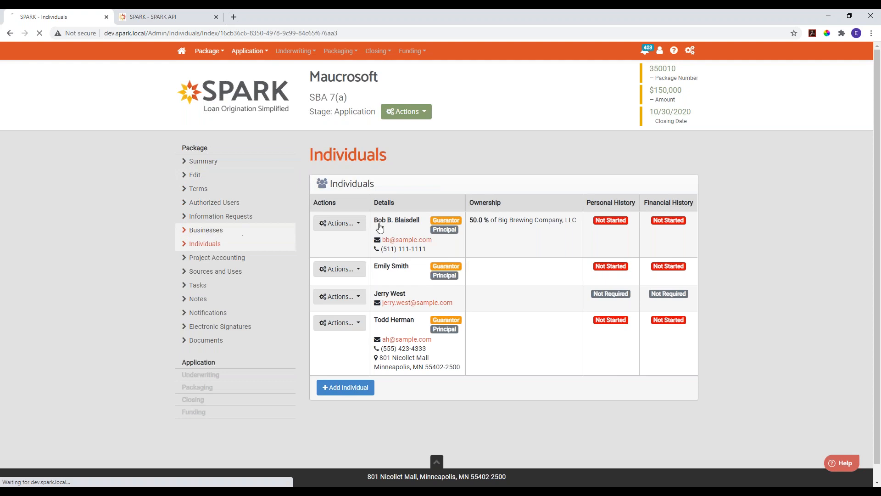
click(239, 230)
scroll(413, 211, down, 1)
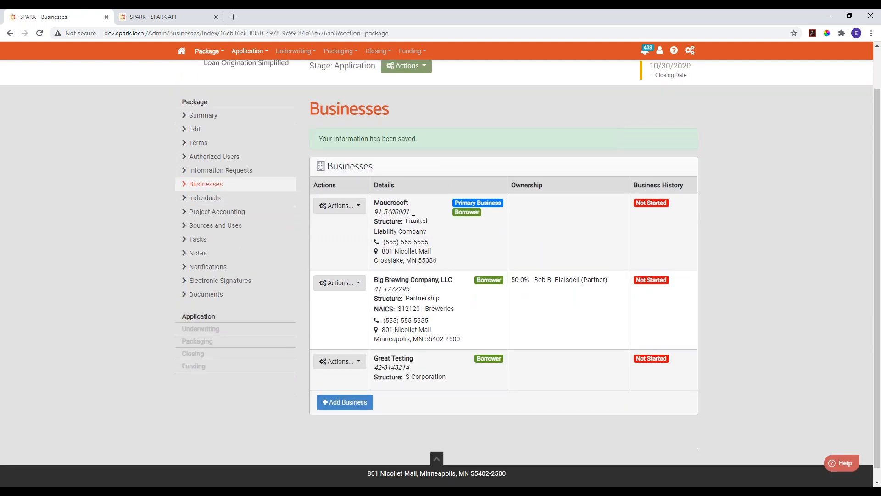
click(337, 205)
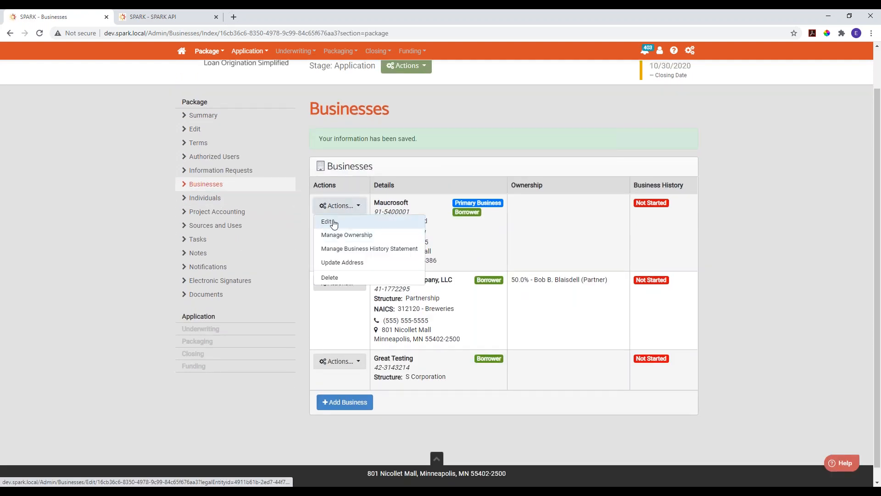
click(333, 222)
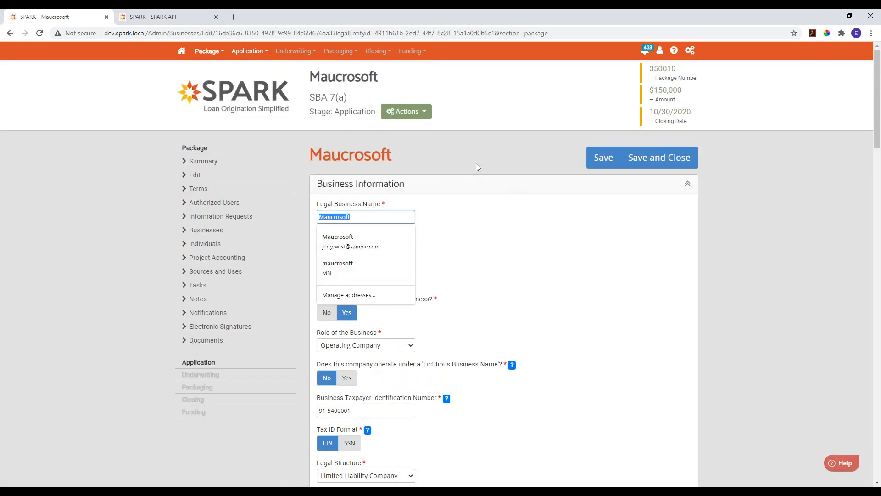
text(Microsoft)
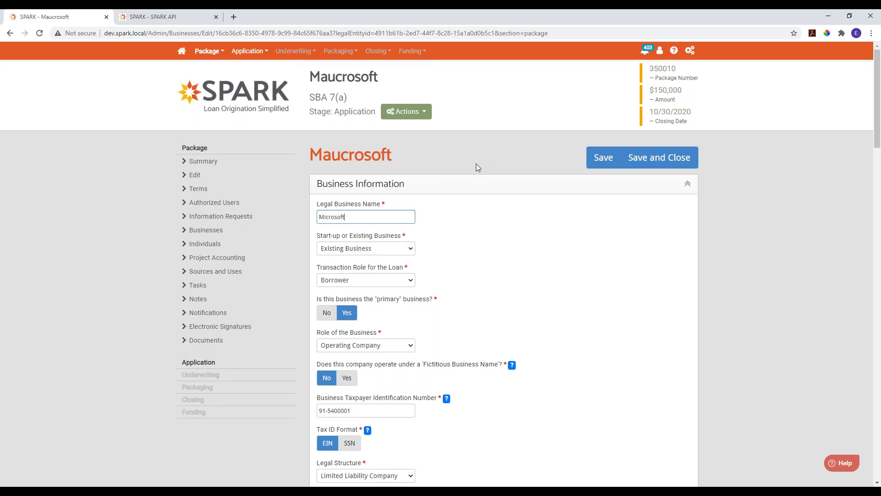
key(Tab)
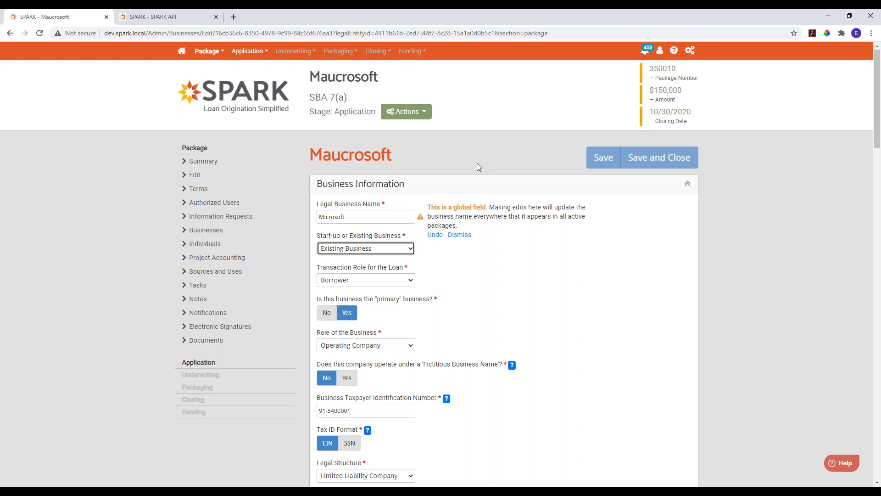
click(459, 235)
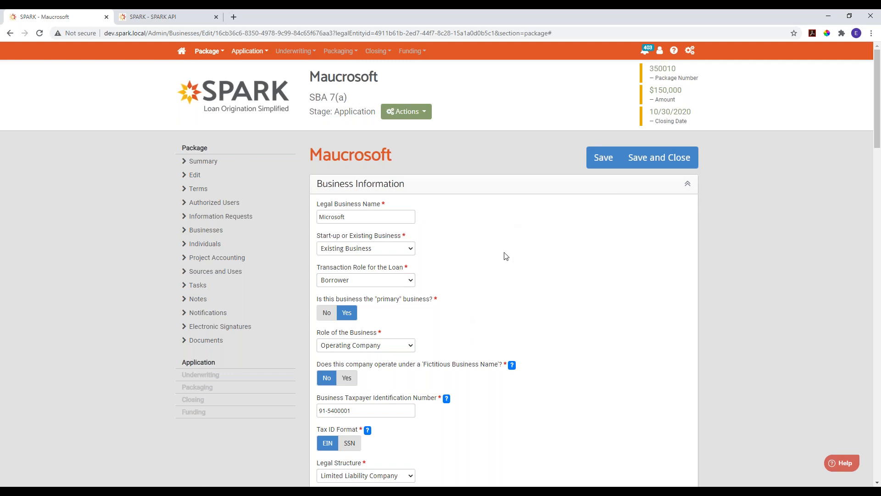
scroll(498, 285, down, 3)
scroll(494, 296, down, 2)
scroll(494, 307, up, 5)
click(678, 157)
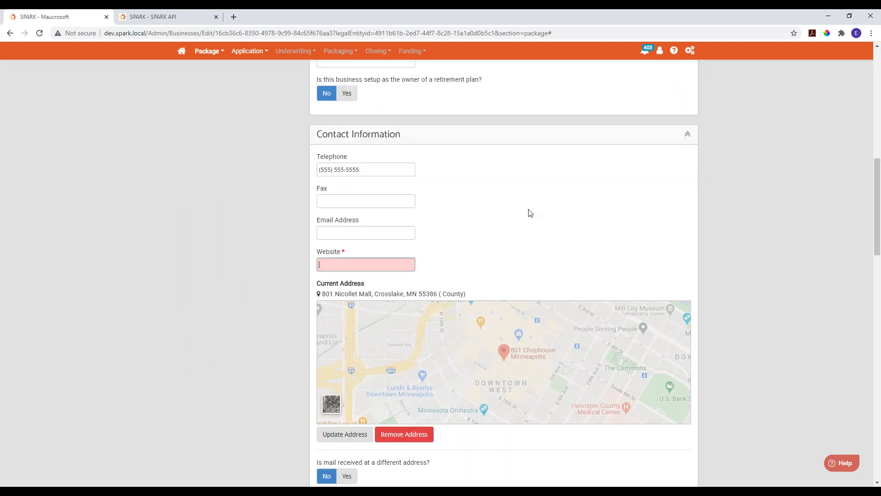
text(www.)
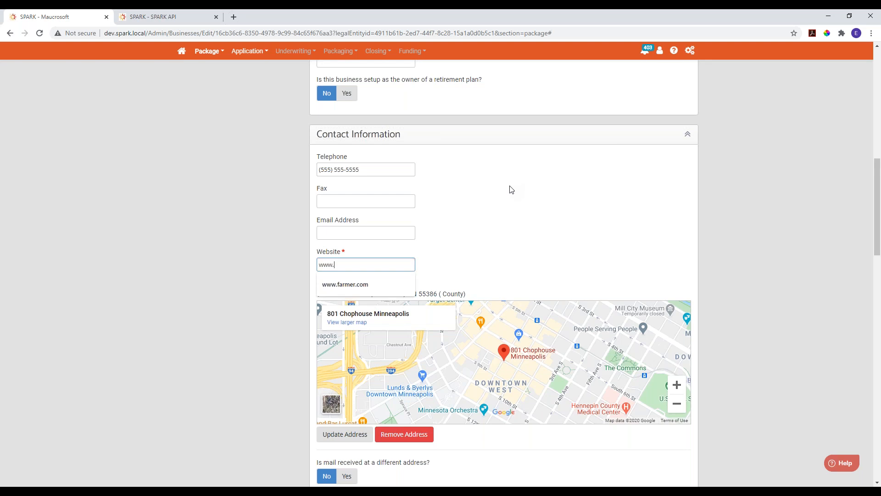
text(microsoft.com)
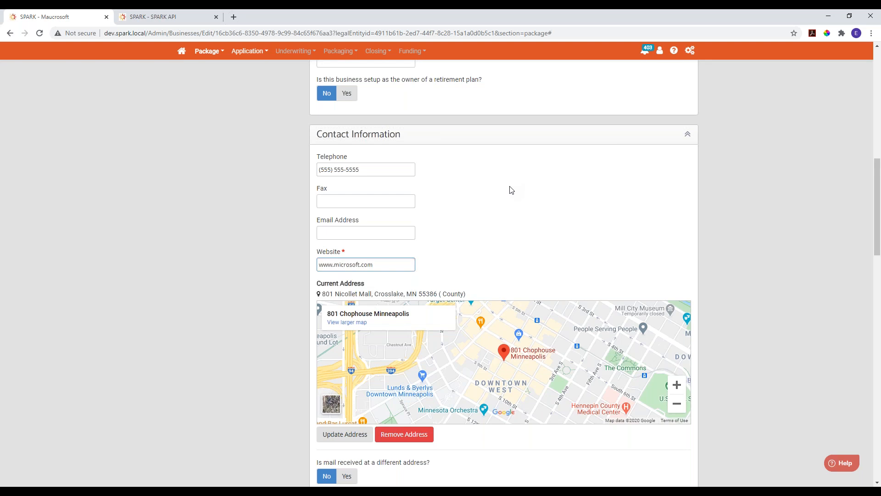
scroll(511, 190, up, 15)
click(683, 158)
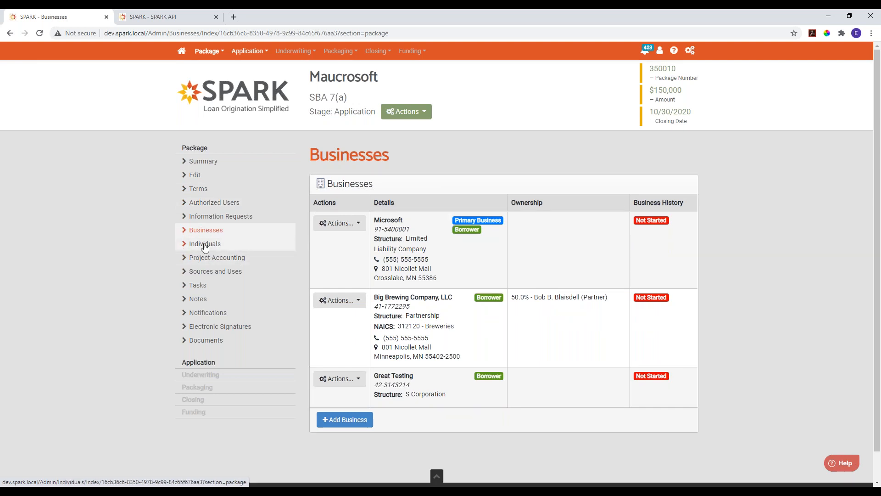
- Open the Twisted Oak Wood Fired Pizza, LLC package and review its individuals and authorized users
click(181, 52)
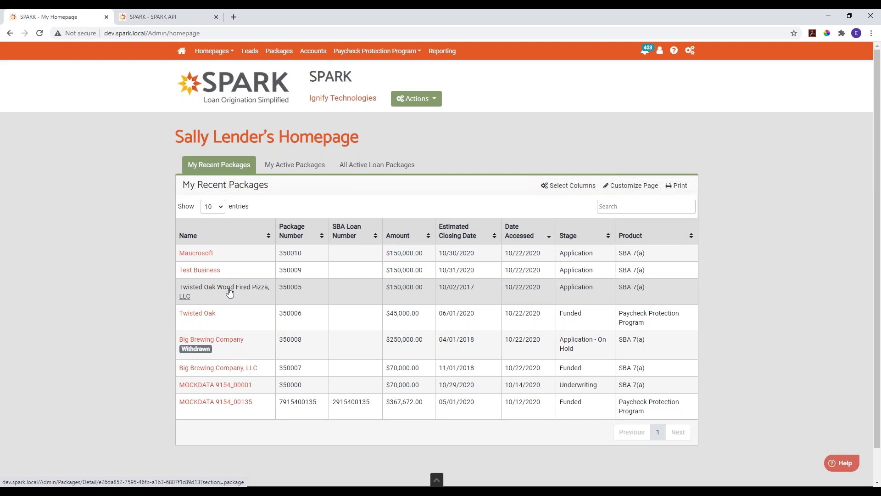
click(230, 293)
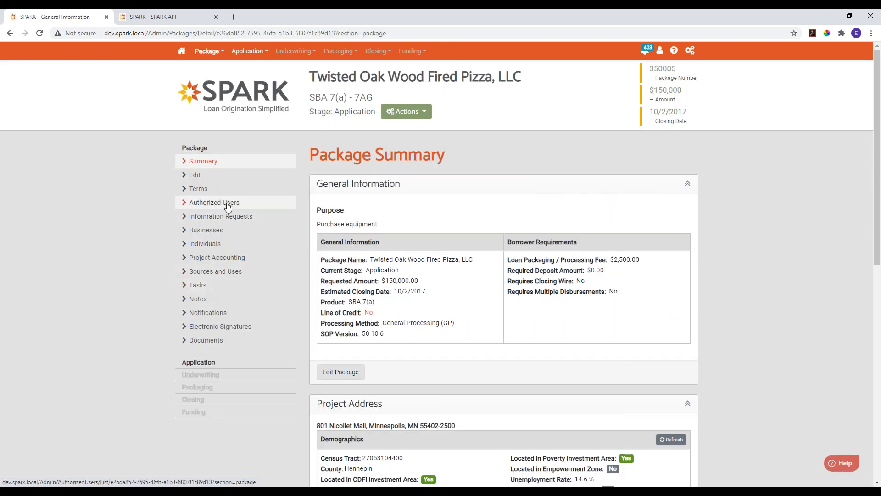
click(205, 245)
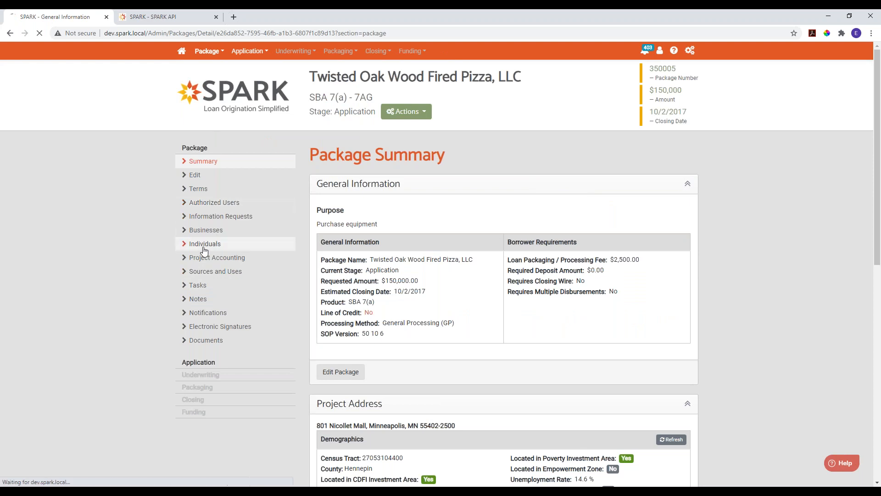
scroll(508, 448, down, 1)
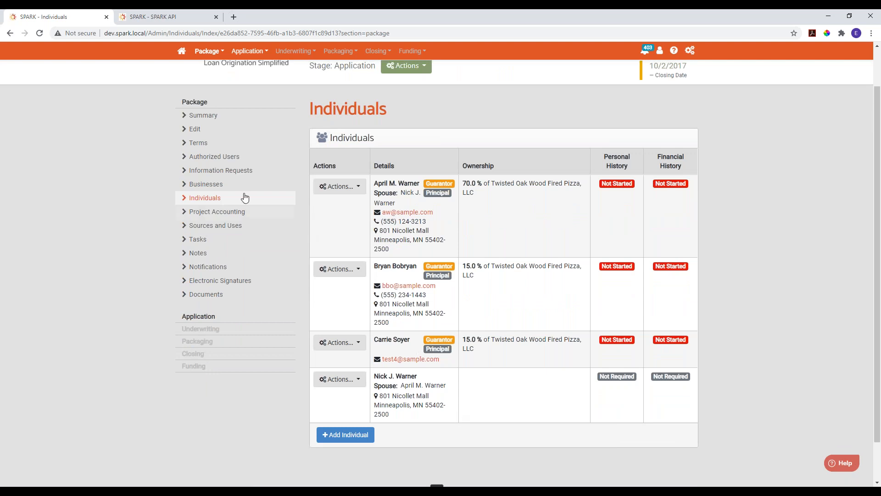
click(220, 156)
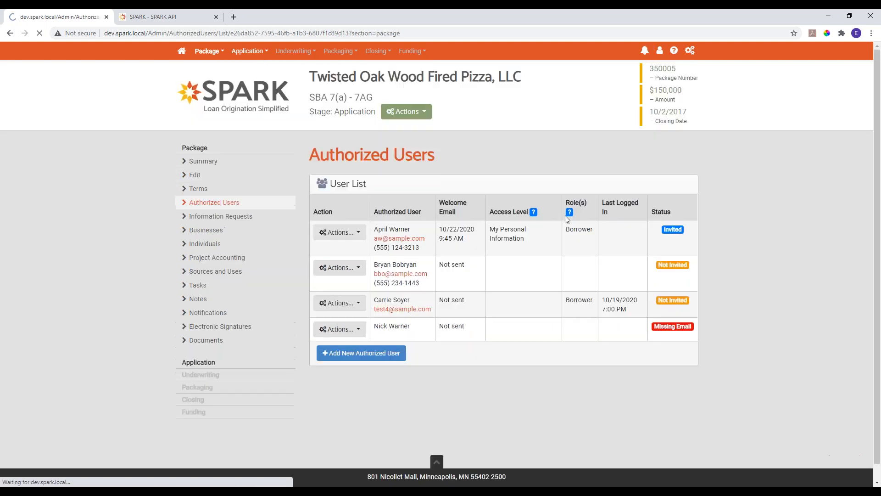
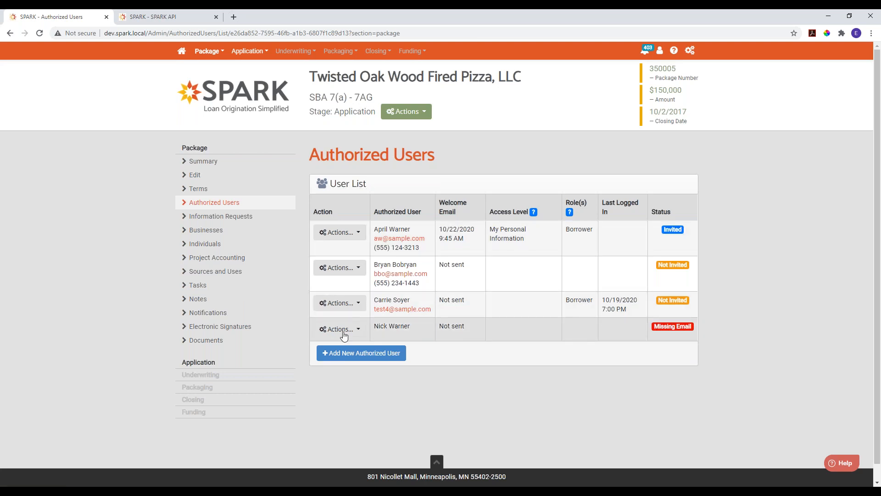
- Send the welcome email to the second listed authorized user with the My Personal Information access level
click(355, 329)
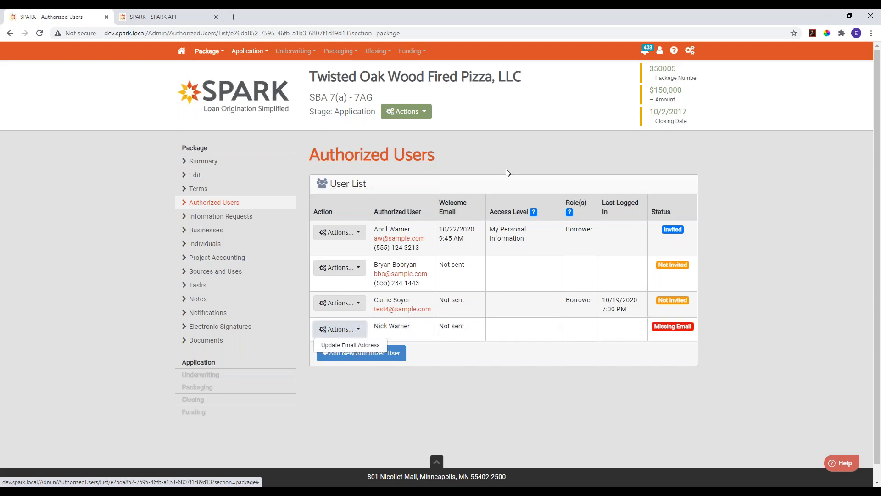
click(328, 268)
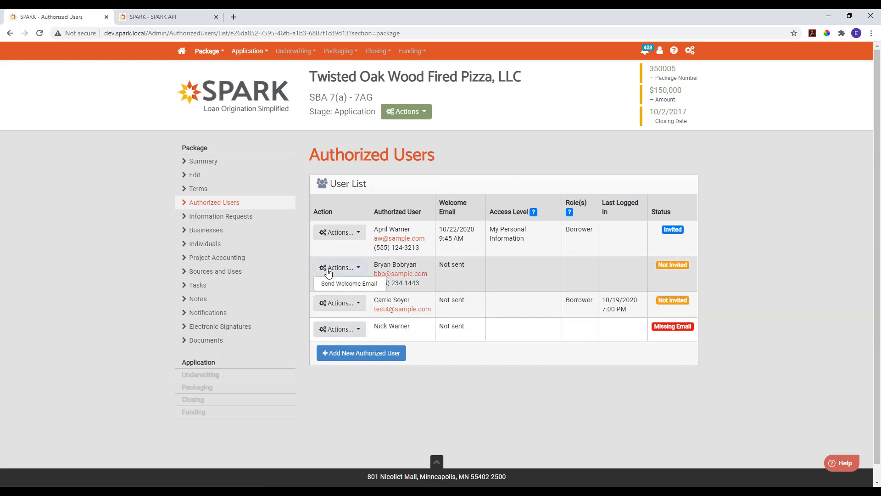
click(348, 283)
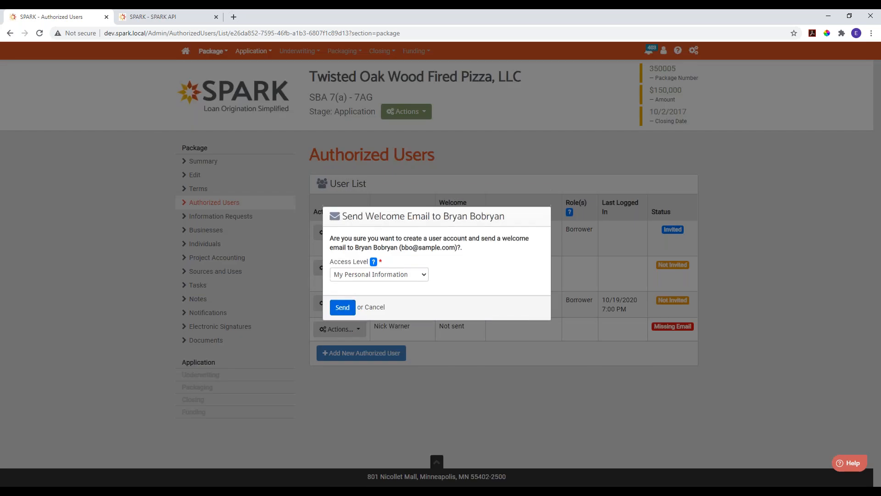
right_click(391, 276)
click(403, 244)
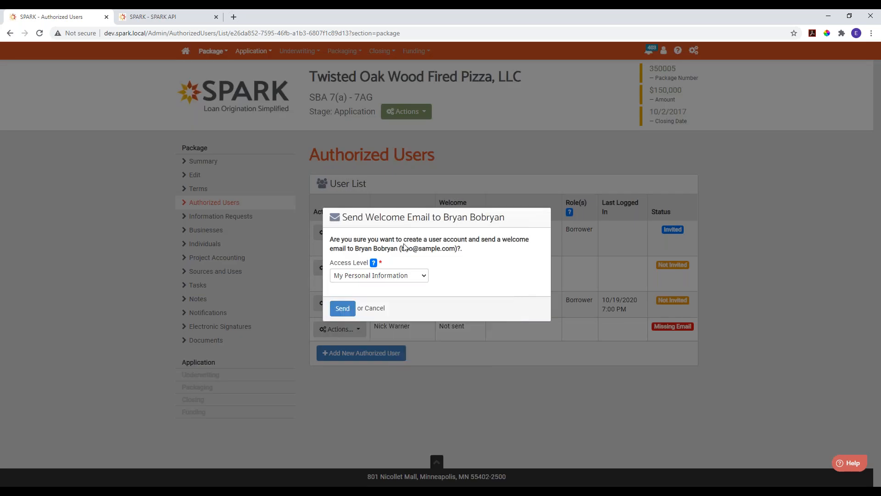
click(391, 274)
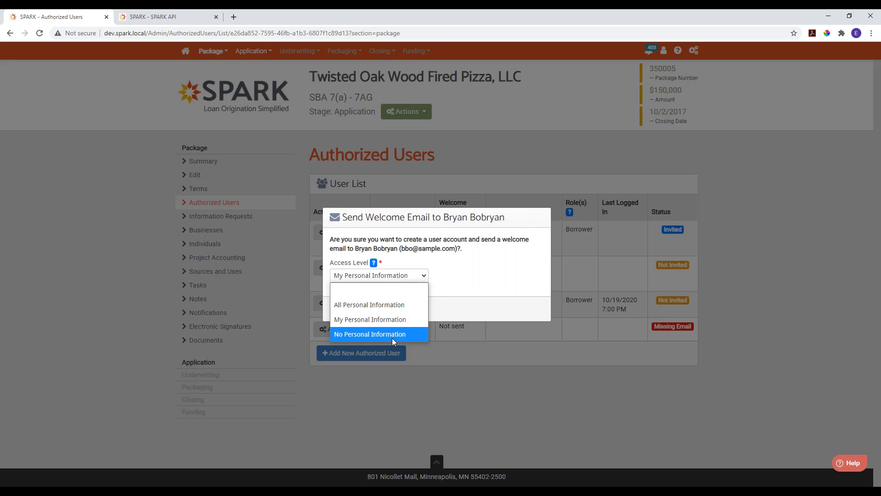
click(392, 320)
click(342, 307)
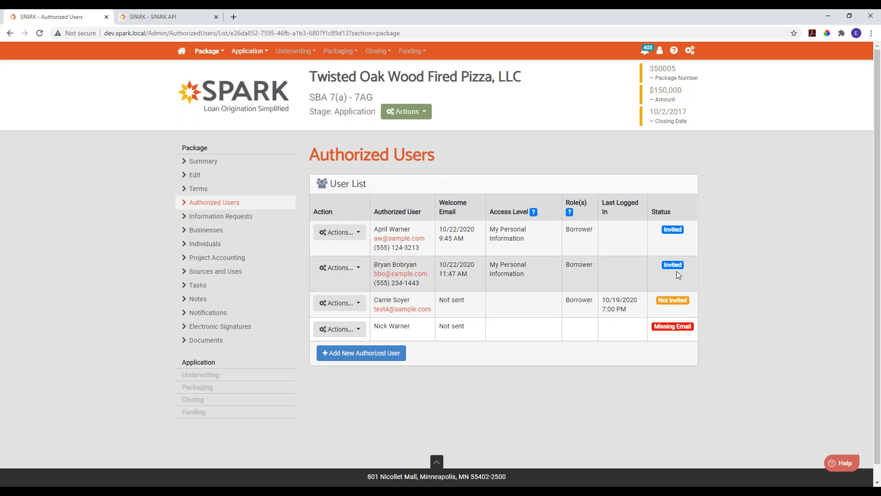
click(343, 303)
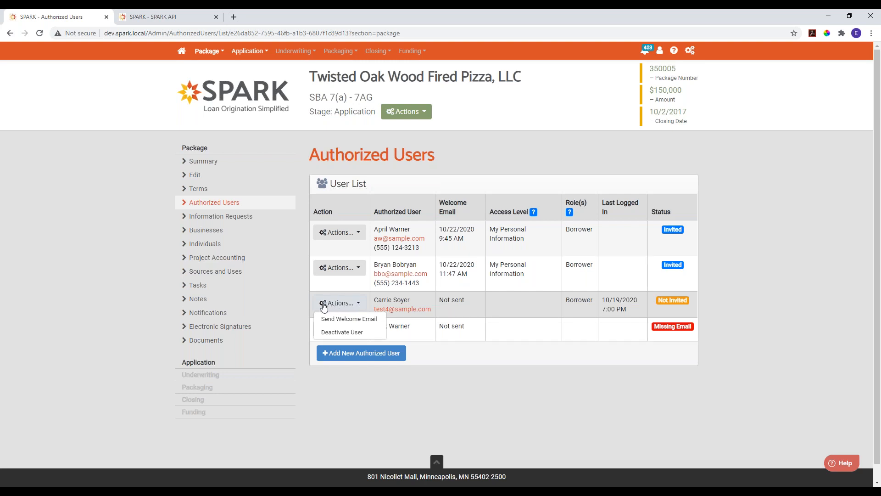
click(345, 332)
click(356, 286)
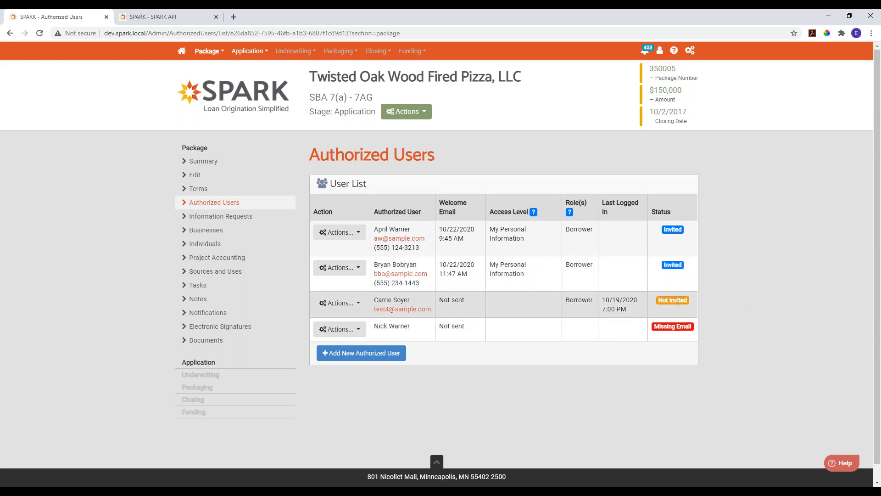
- Enter the email address for the user with the Missing Email status and send the welcome email with My Personal Information access
click(340, 330)
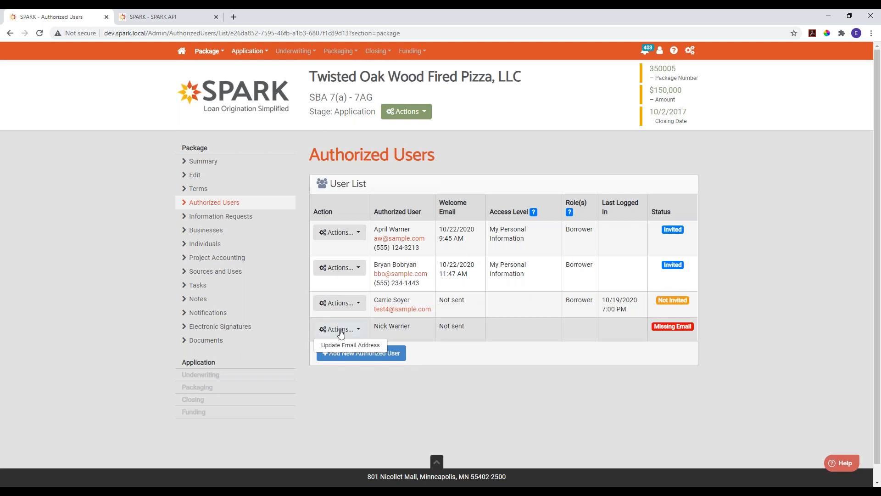
click(345, 345)
click(360, 275)
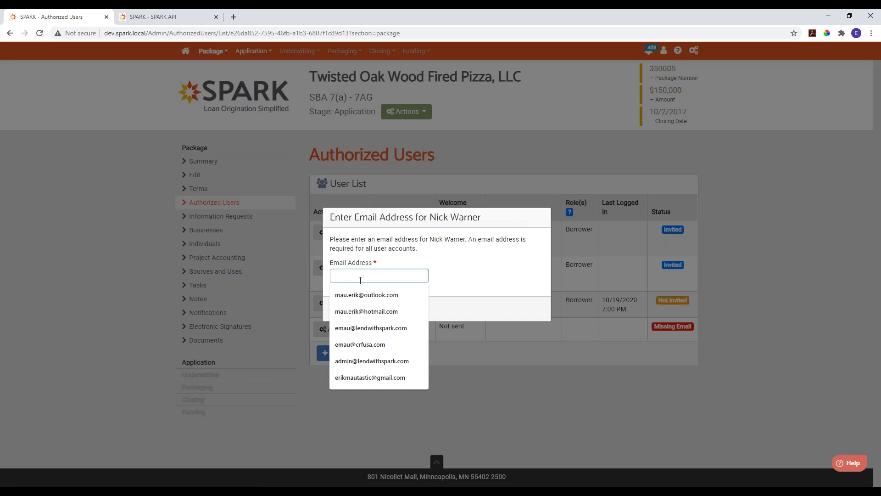
click(345, 308)
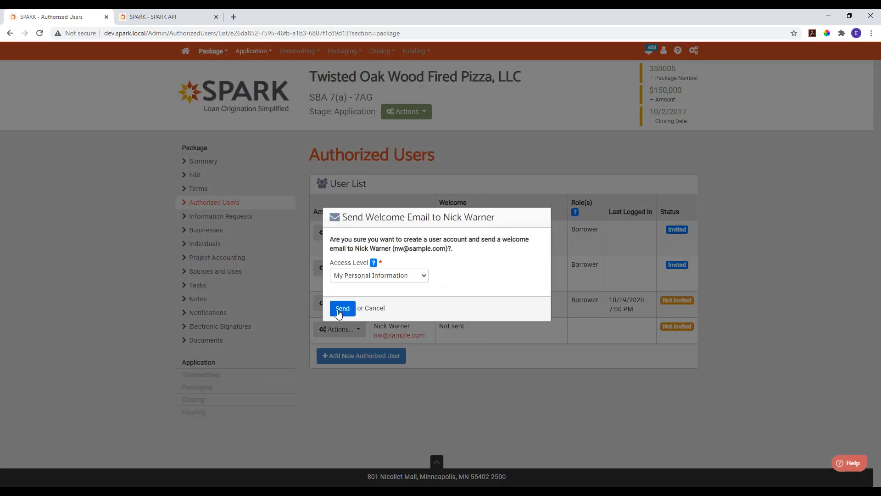
click(342, 307)
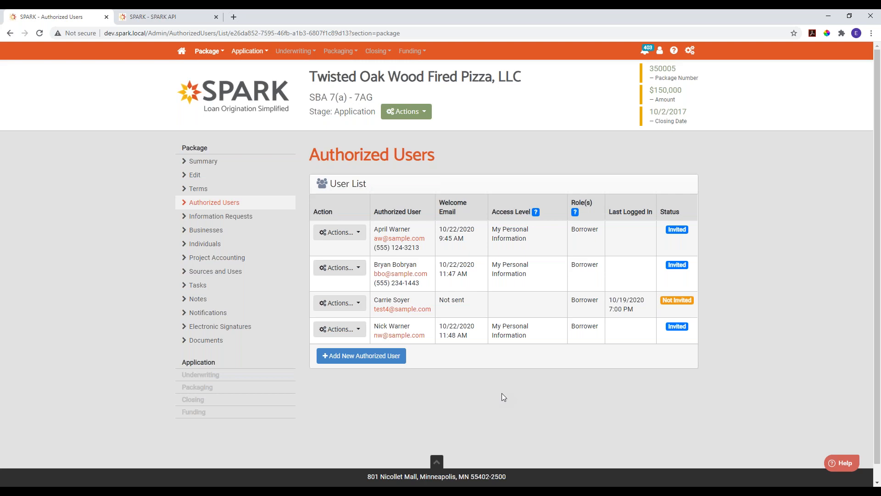
- Start a new authorized user, enter the person's first and last name, and select the matching existing contact
click(353, 361)
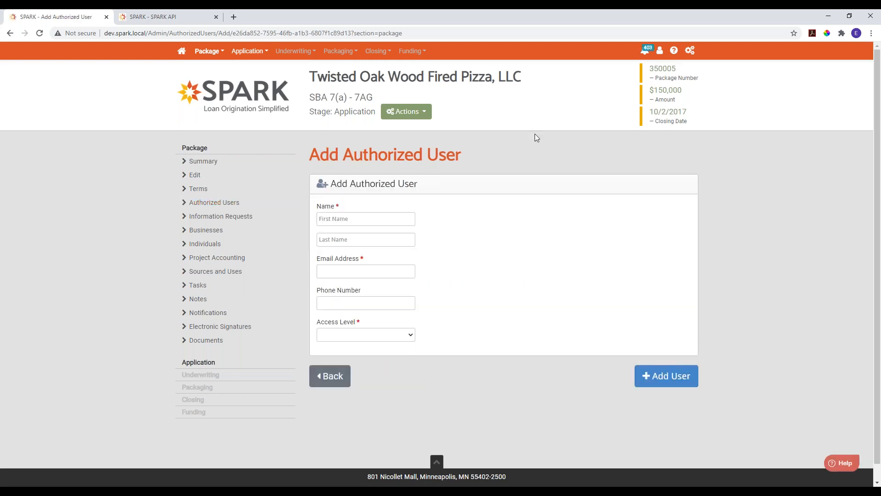
click(390, 223)
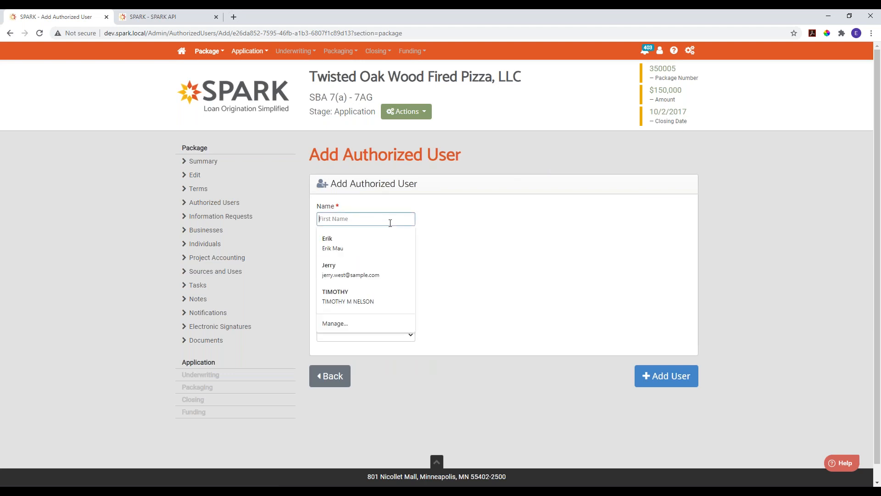
key(Tab)
key(Tab)
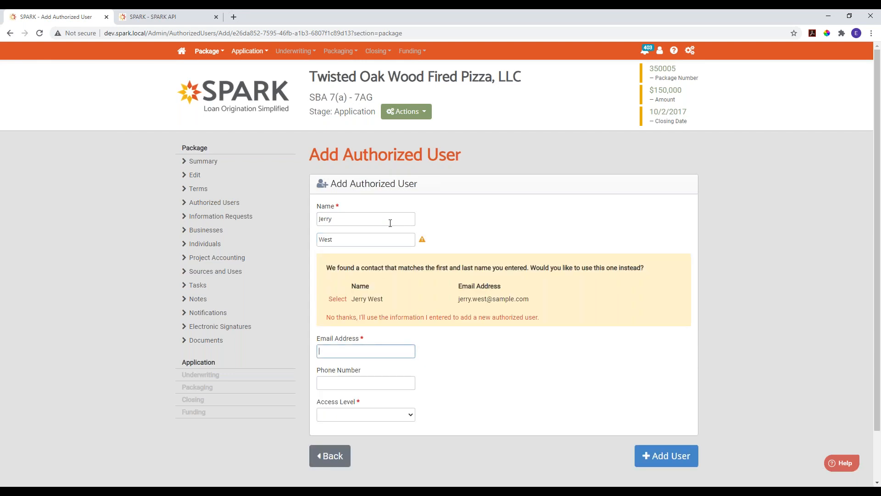
click(337, 299)
- Set the contact's access level to All Personal Information and add the contact as an authorized user
click(331, 219)
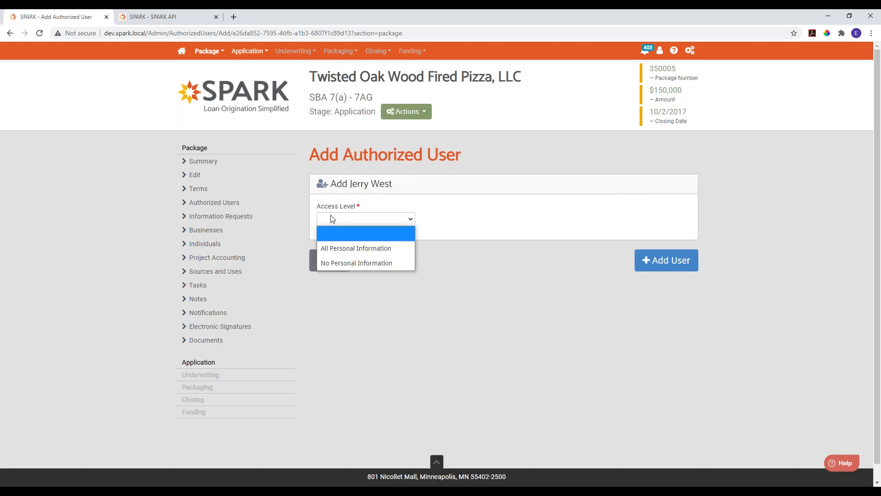
click(346, 252)
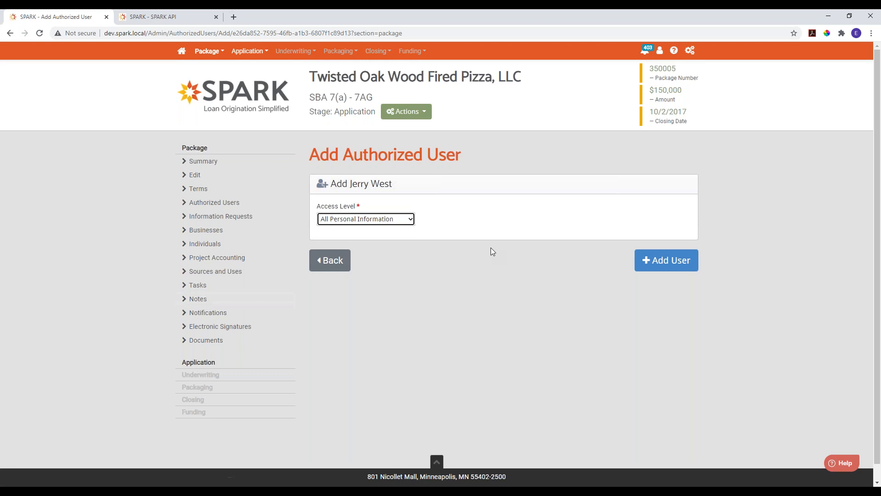
click(661, 262)
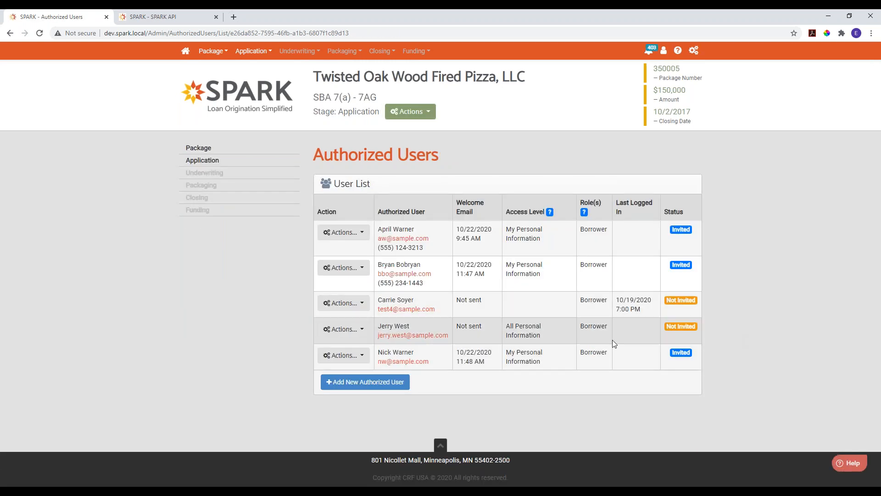
click(350, 329)
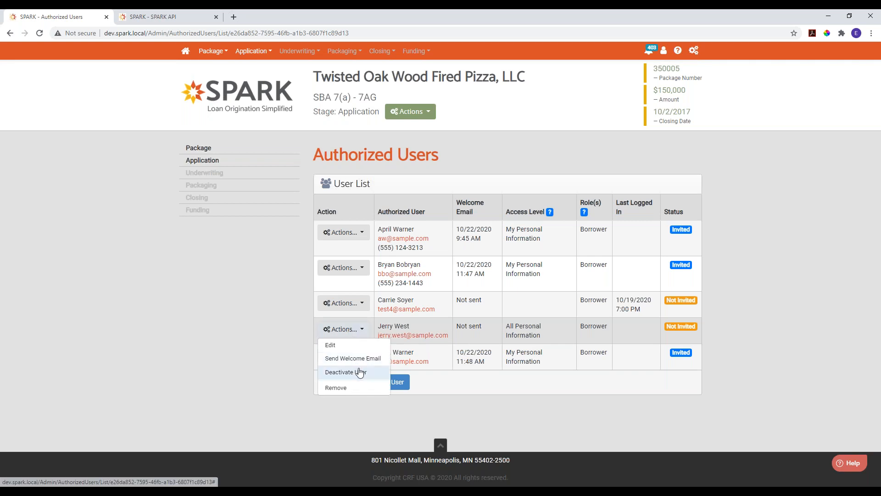
click(541, 148)
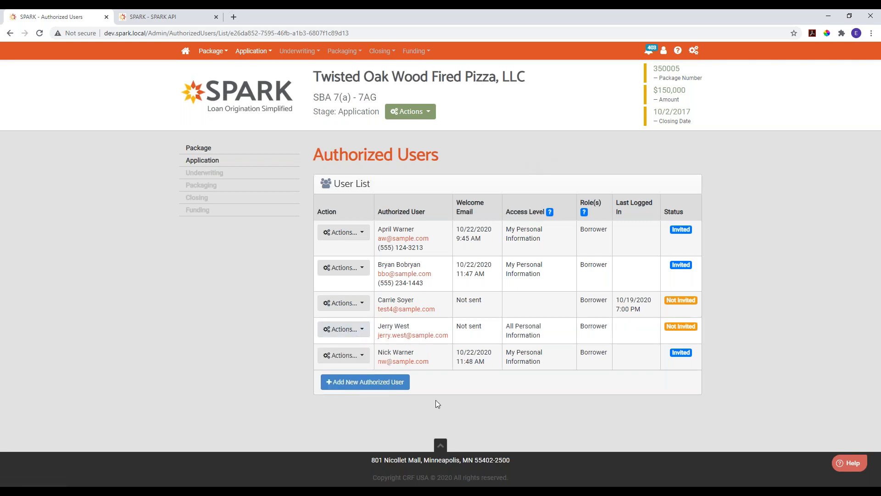
- Start another new authorized user and fill in the person's first name, last name and email address, leaving the phone number blank
click(367, 384)
click(367, 220)
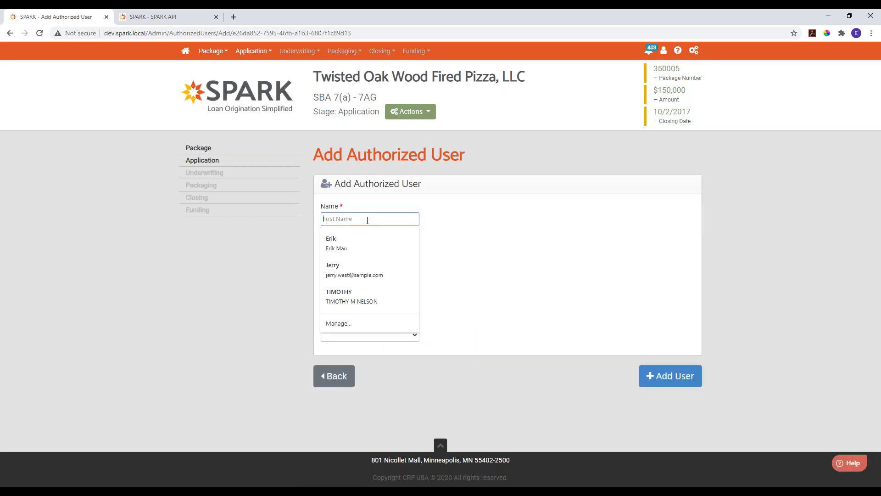
key(Tab)
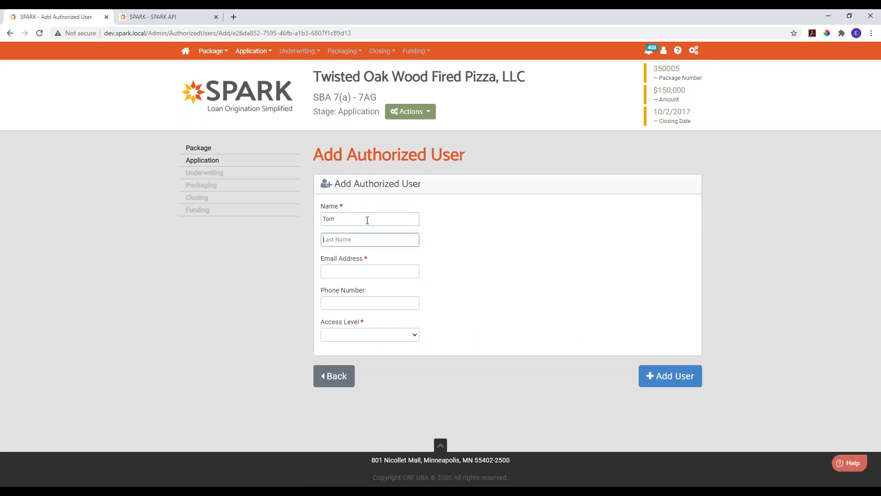
key(Tab)
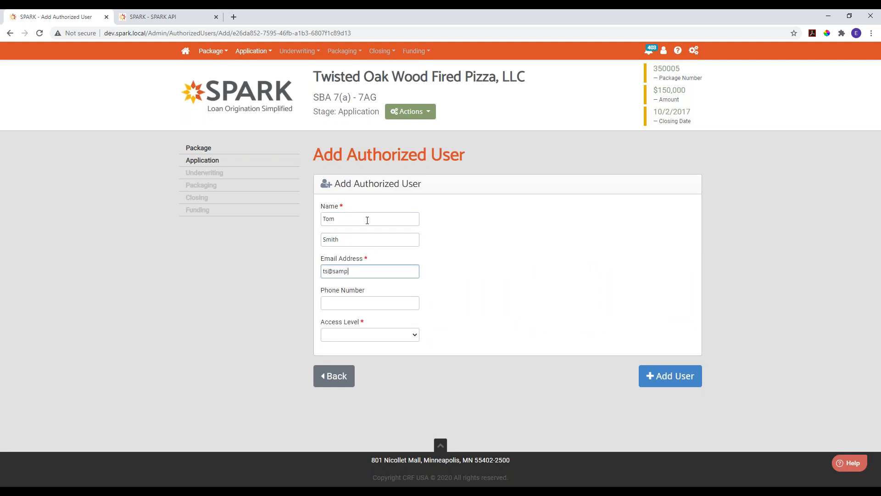
key(Tab)
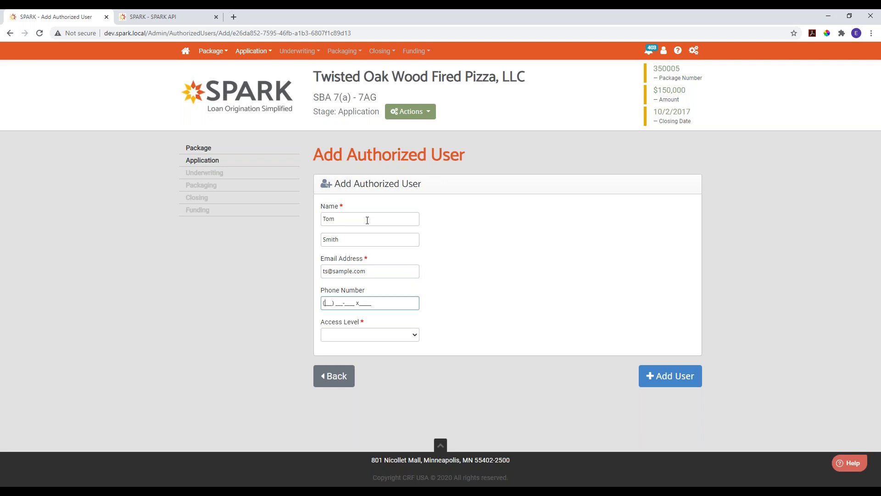
- Give the new user the No Personal Information access level and add the user to the package
click(370, 335)
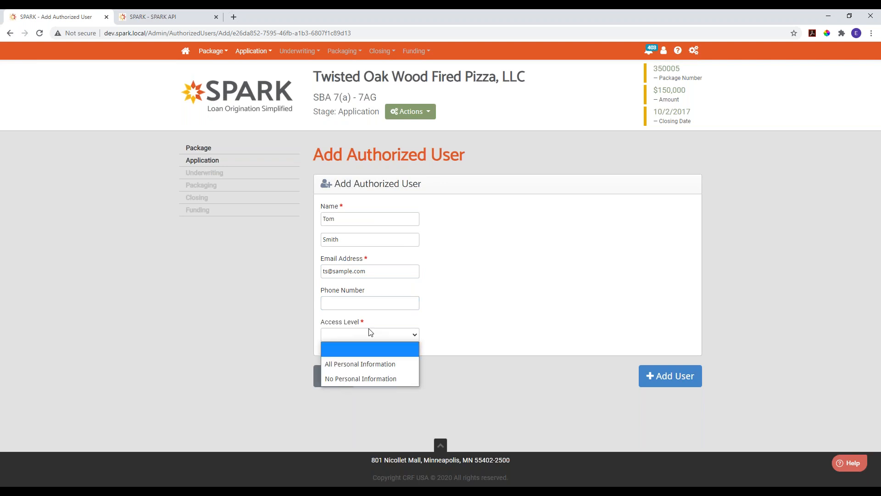
click(365, 378)
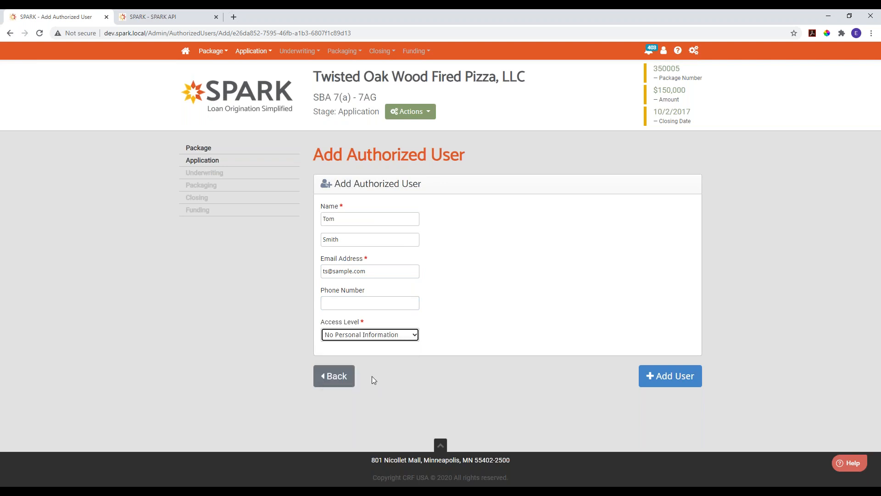
click(555, 322)
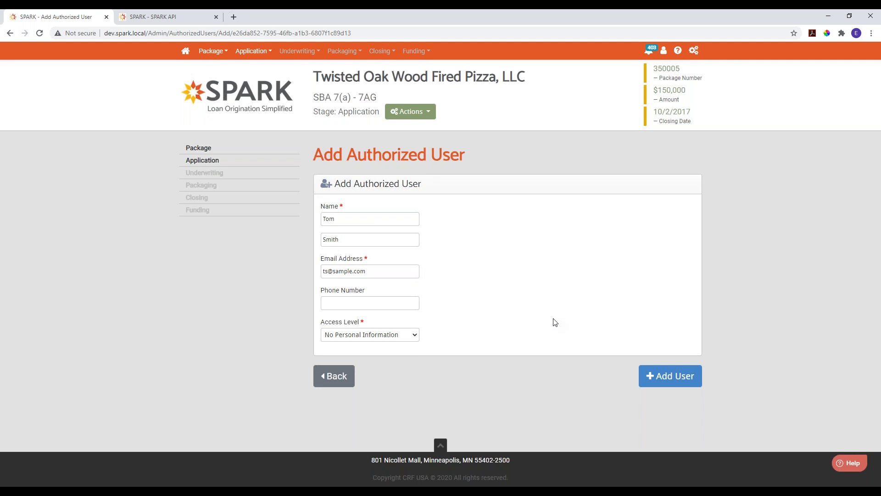
click(678, 377)
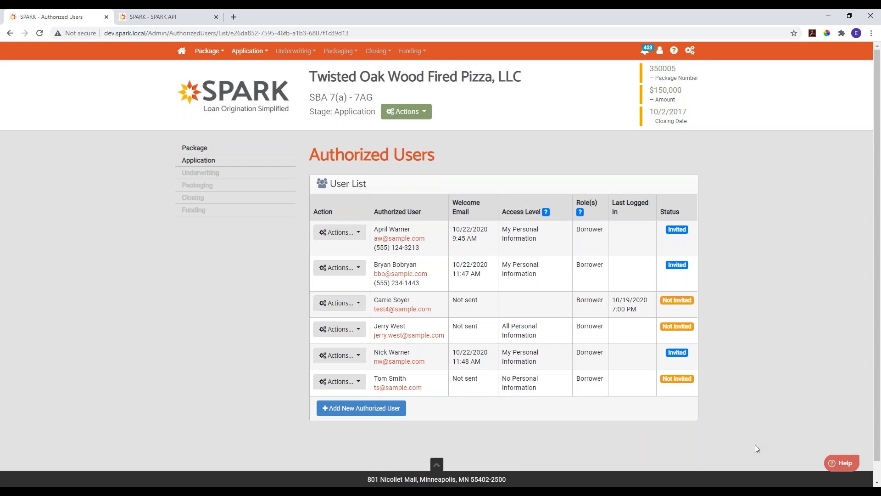
- Review the package's individuals and return to its authorized users list
click(186, 149)
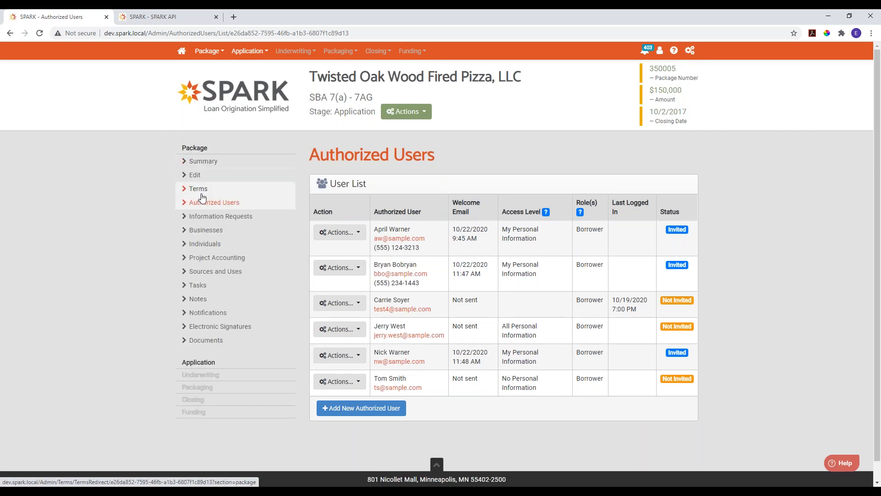
click(207, 246)
scroll(505, 287, down, 2)
scroll(276, 228, up, 2)
click(231, 205)
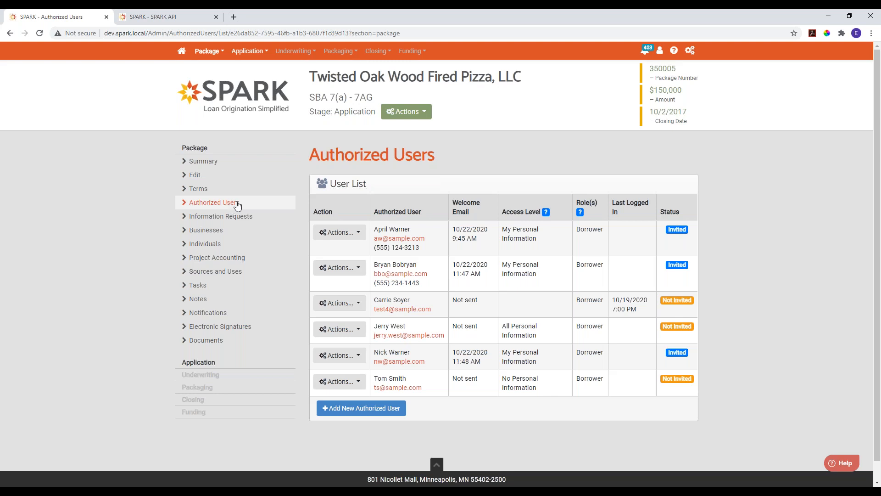
- Switch to the SPARK API page and review its introduction, detailed documentation and popular recipes
click(141, 19)
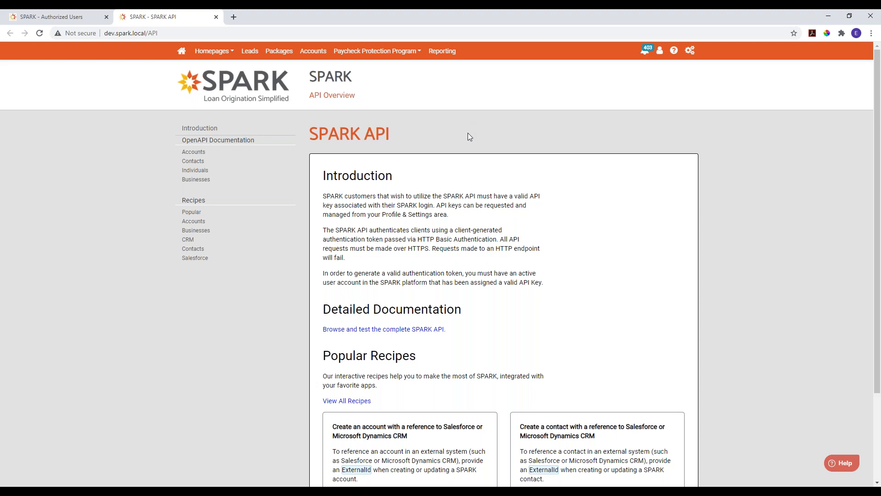
scroll(468, 134, down, 1)
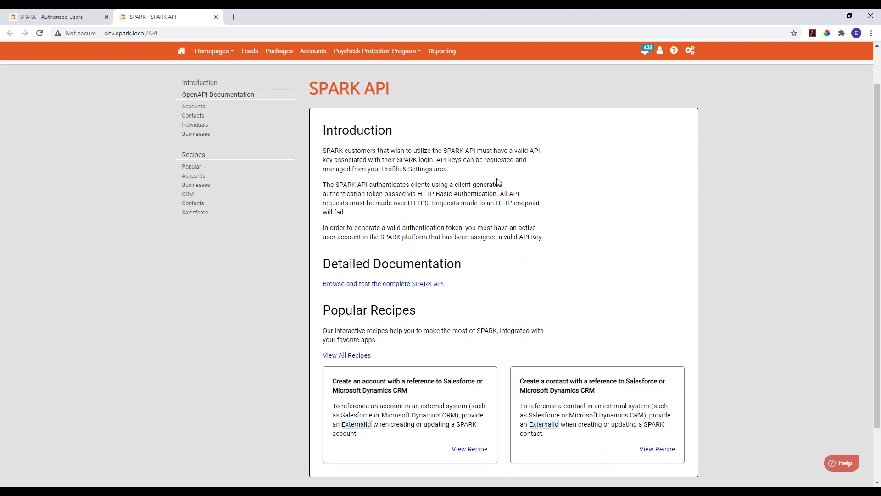
scroll(410, 193, up, 1)
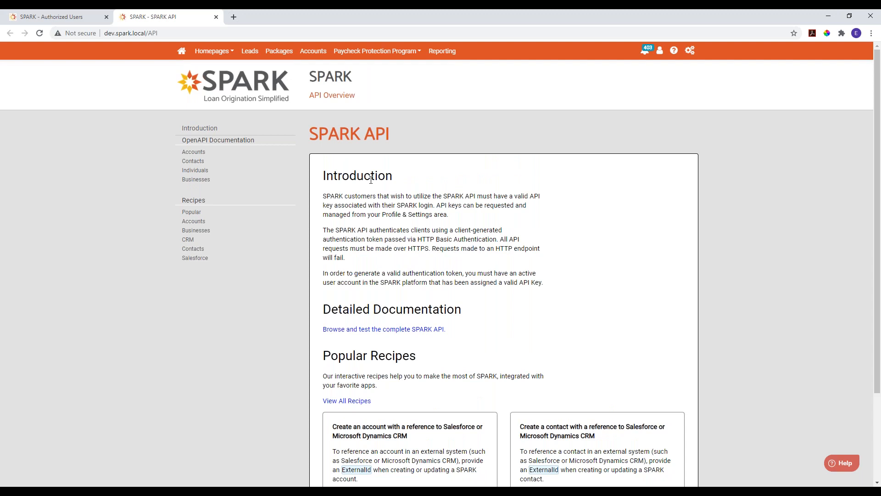
scroll(389, 257, down, 2)
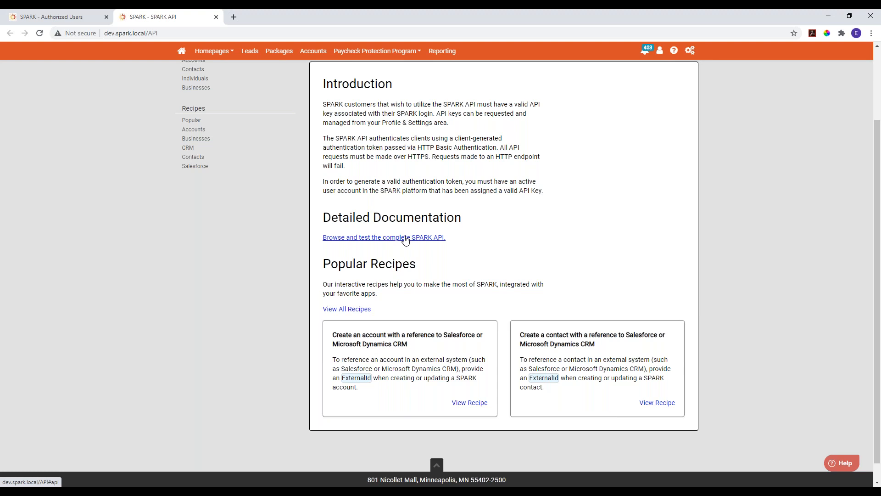
scroll(403, 239, up, 1)
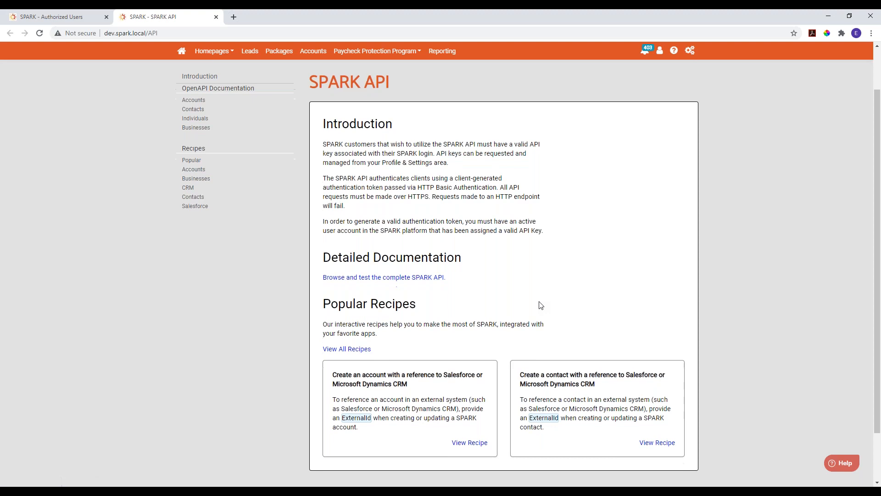
- Execute the recipe that creates an account with a Salesforce or Microsoft Dynamics CRM reference using its sample data, and review the response and warning
scroll(538, 305, down, 1)
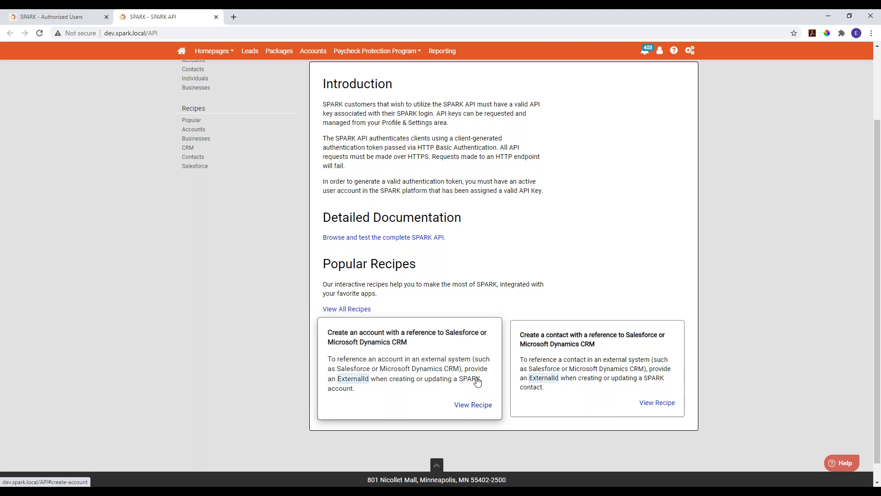
click(394, 371)
scroll(501, 348, down, 1)
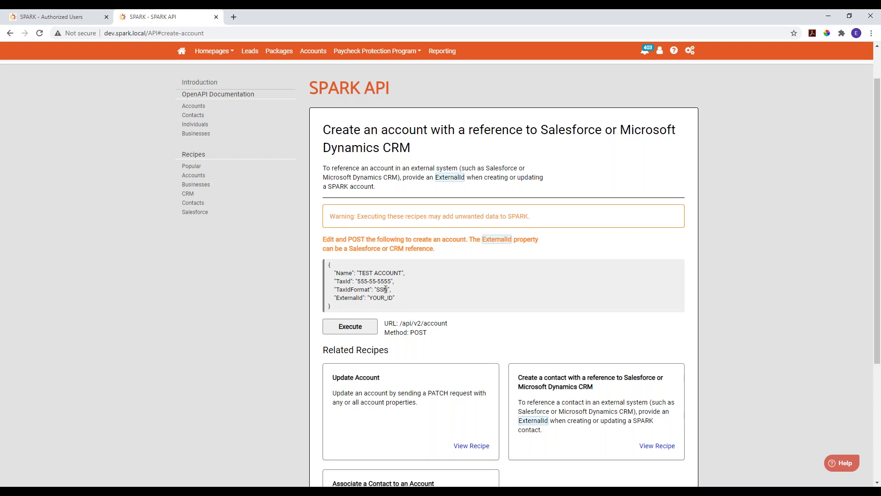
click(356, 331)
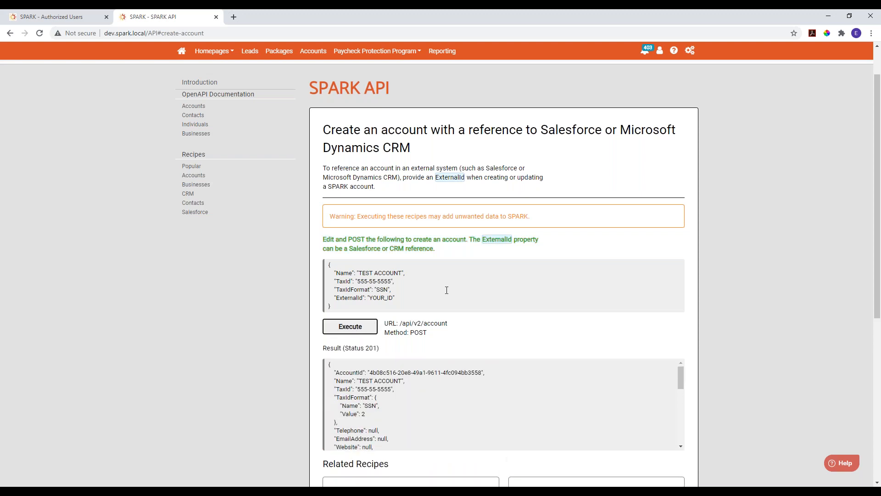
scroll(447, 290, down, 1)
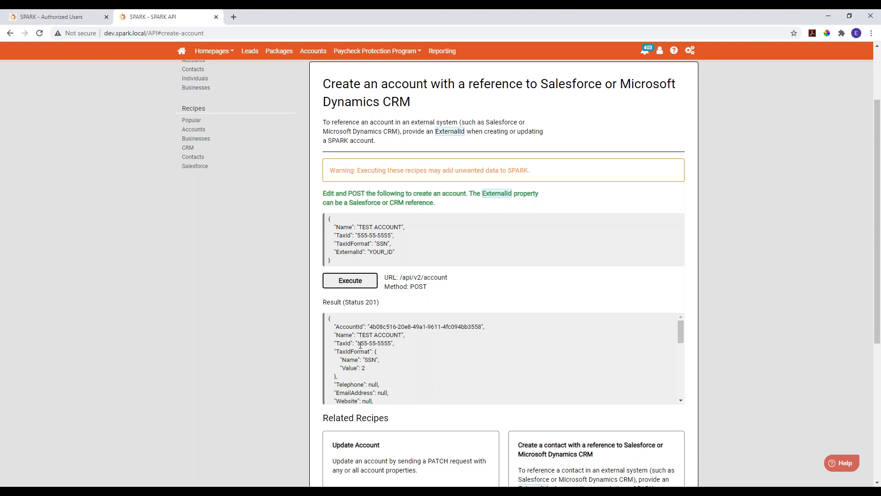
drag(370, 327, 478, 327)
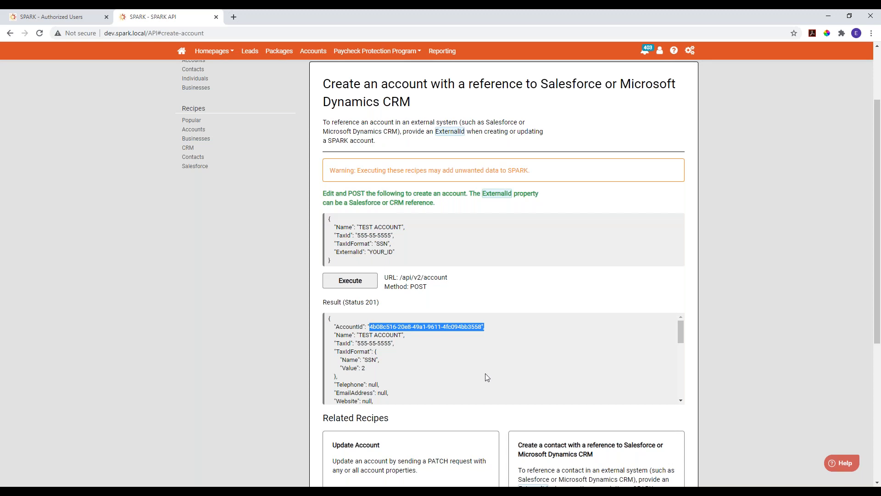
scroll(487, 375, down, 2)
scroll(489, 367, up, 2)
drag(564, 174, 367, 179)
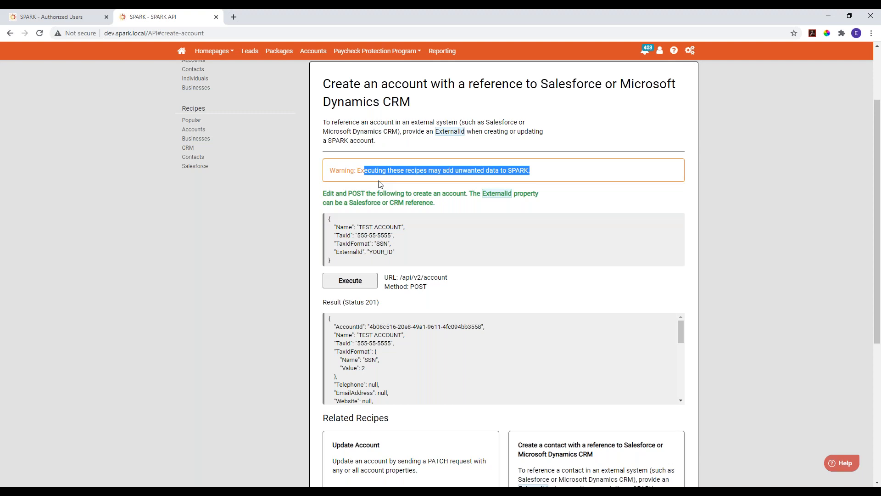
scroll(379, 184, up, 2)
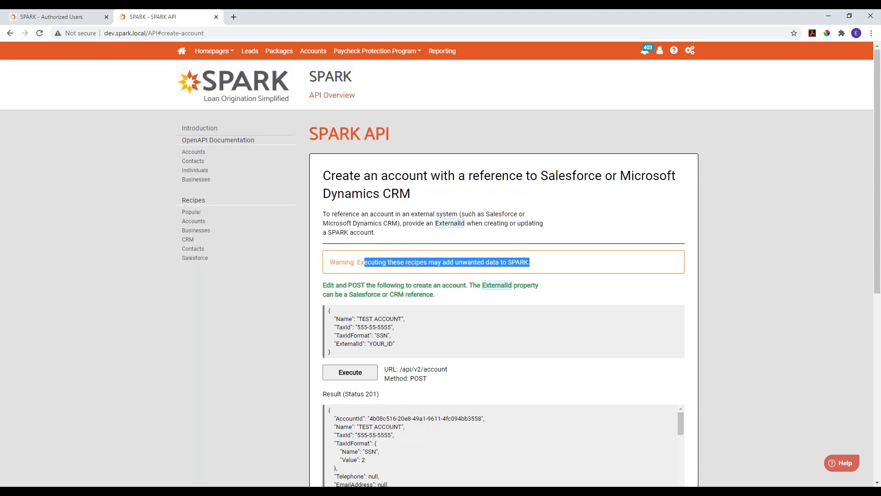
- In the accounts recipe for associating a contact to an account, name the account TEST ACCOUNT 2 and execute the account creation request
click(194, 221)
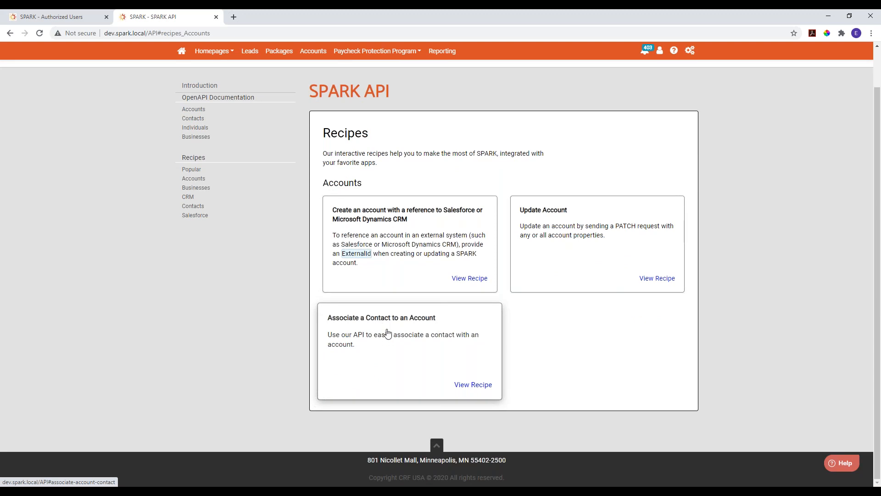
click(387, 334)
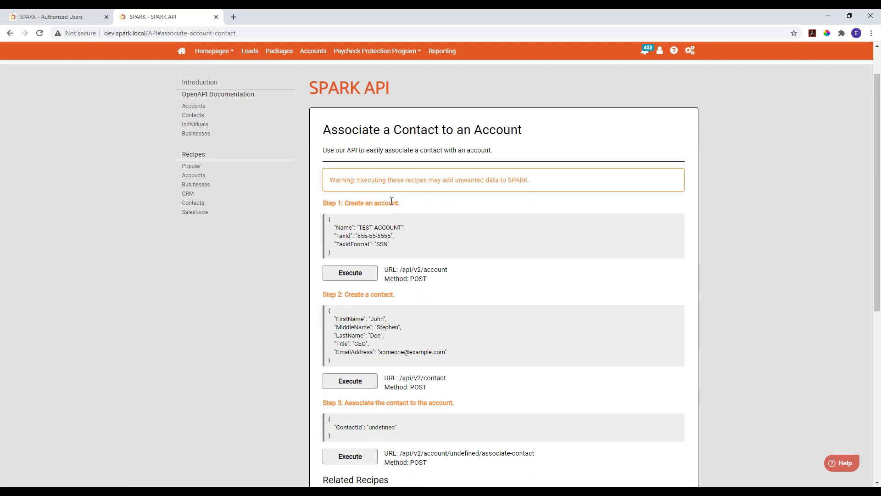
click(427, 228)
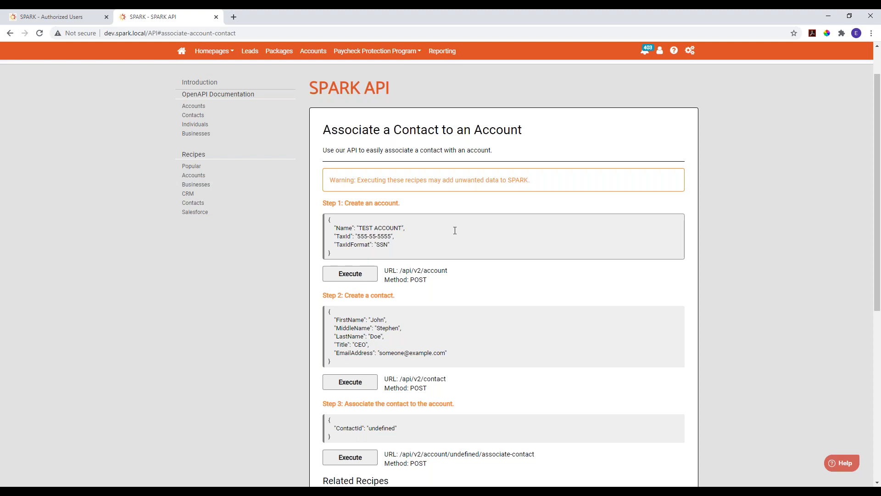
text(2)
click(355, 276)
scroll(580, 264, down, 2)
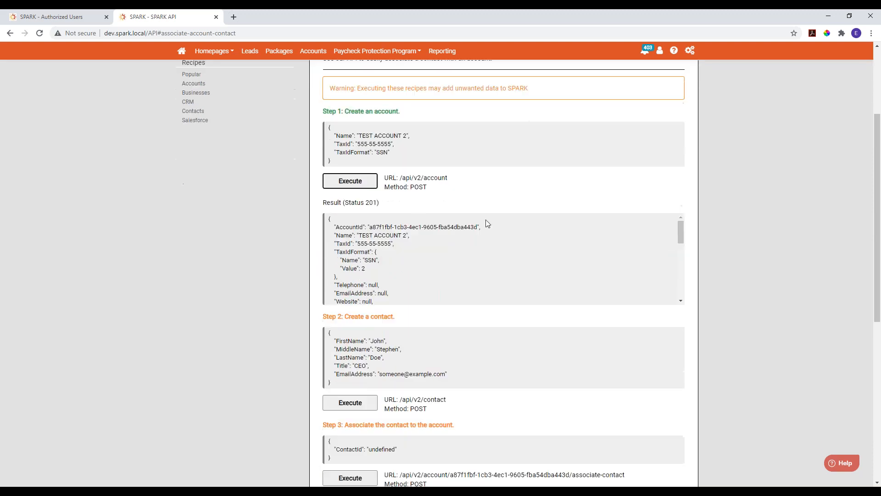
click(423, 242)
scroll(429, 255, down, 1)
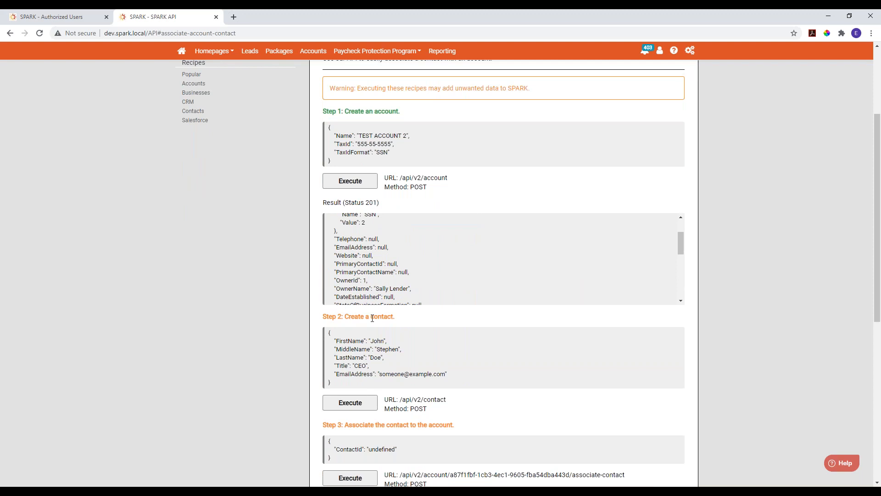
- Execute the recipe's second request to create the sample contact and its third request to associate that contact with the new account
scroll(467, 368, down, 1)
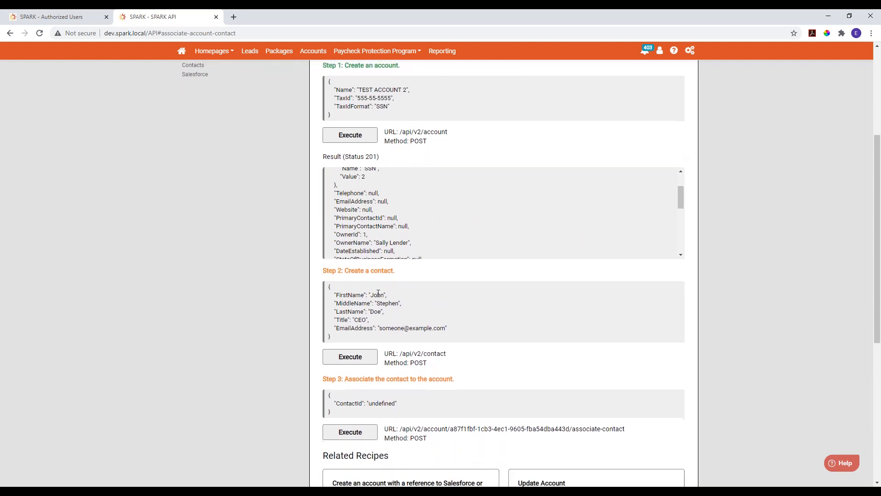
click(354, 358)
scroll(465, 364, down, 1)
scroll(464, 360, down, 3)
scroll(459, 364, up, 3)
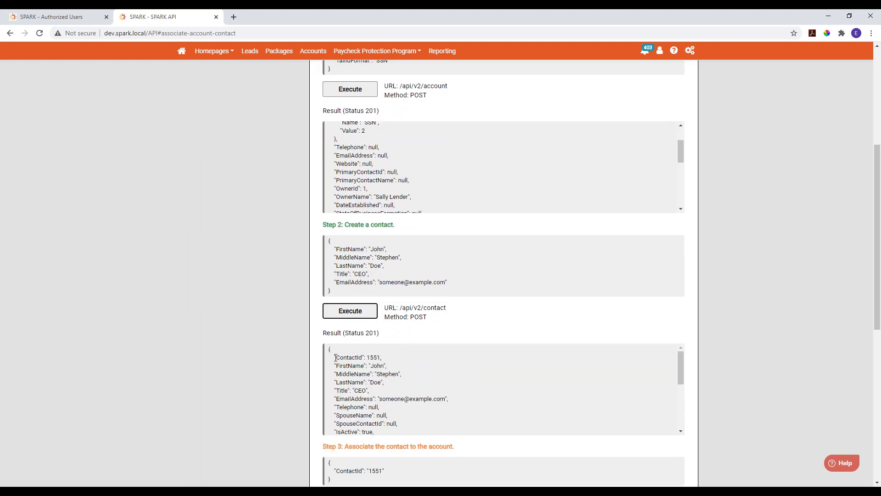
scroll(300, 372, down, 5)
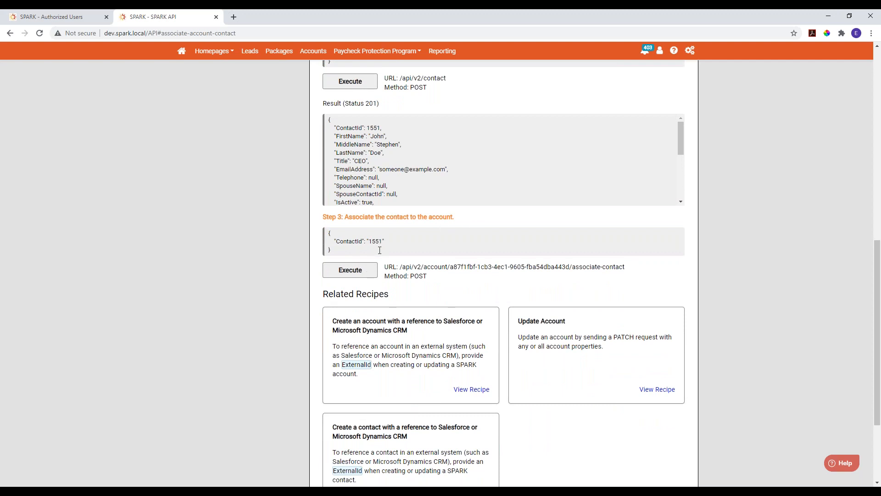
click(352, 277)
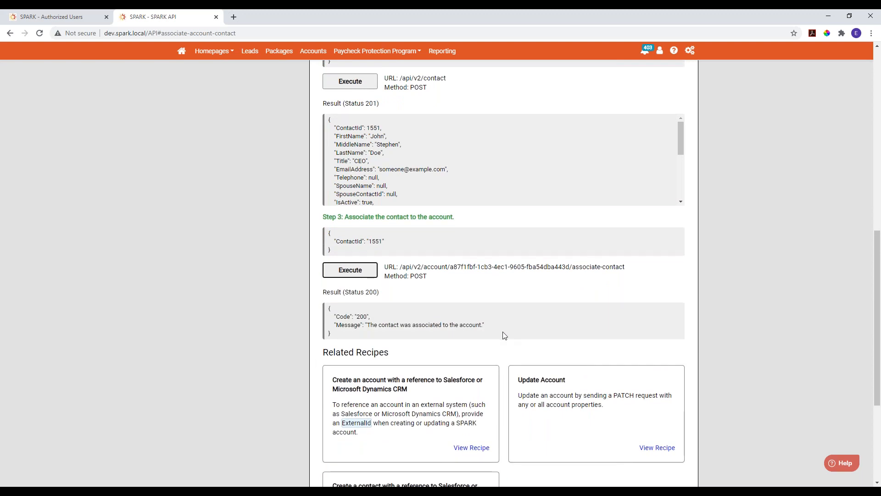
- Open TEST ACCOUNT 2 from the accounts list and assign its contact as the primary contact
scroll(504, 336, up, 10)
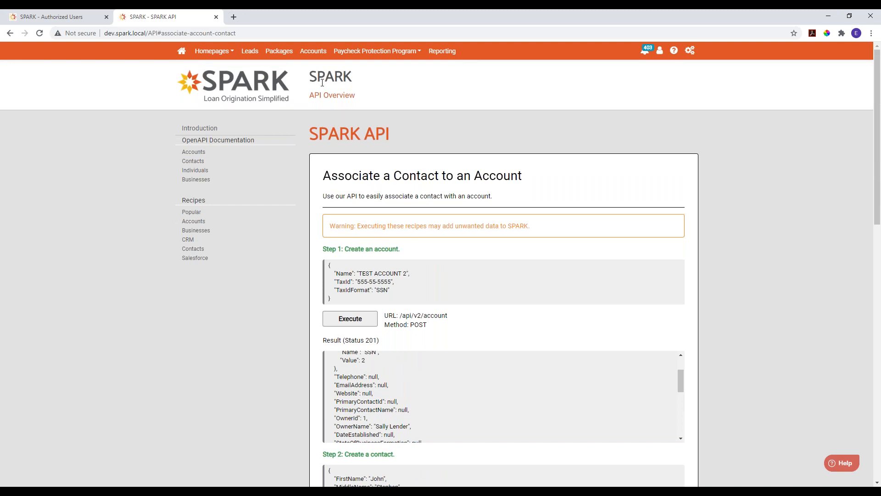
click(313, 51)
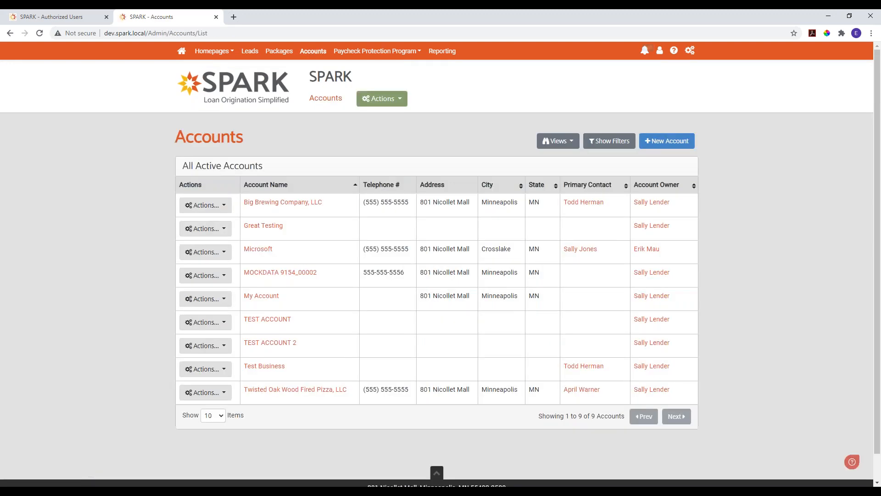
click(269, 347)
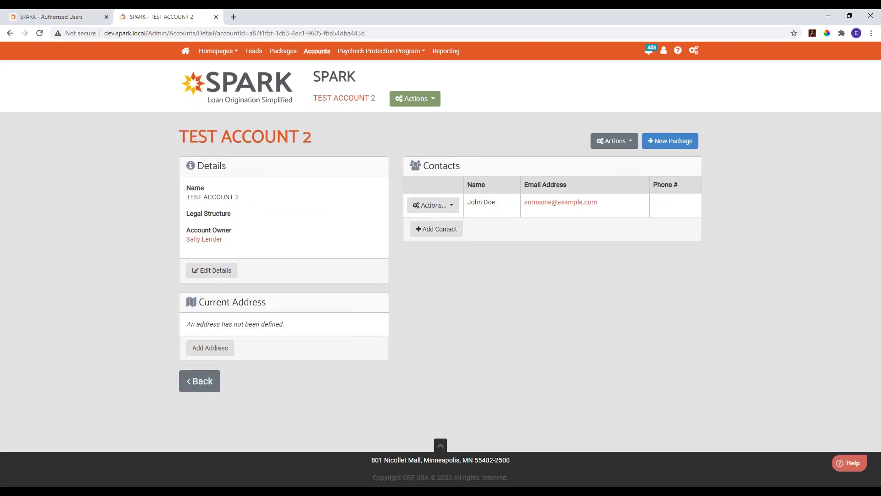
click(442, 206)
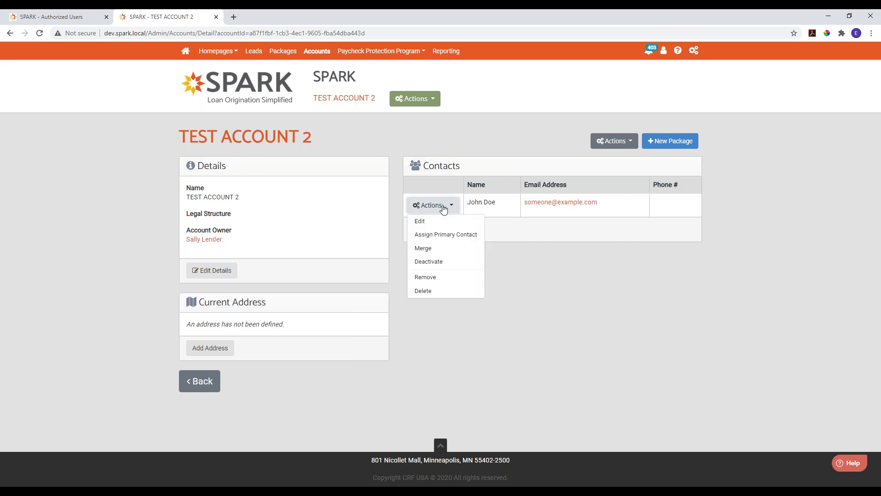
click(454, 234)
click(348, 285)
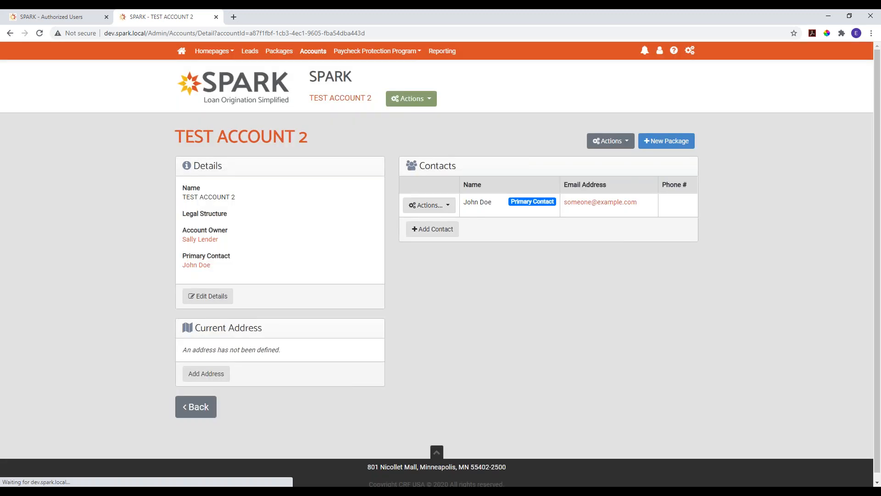